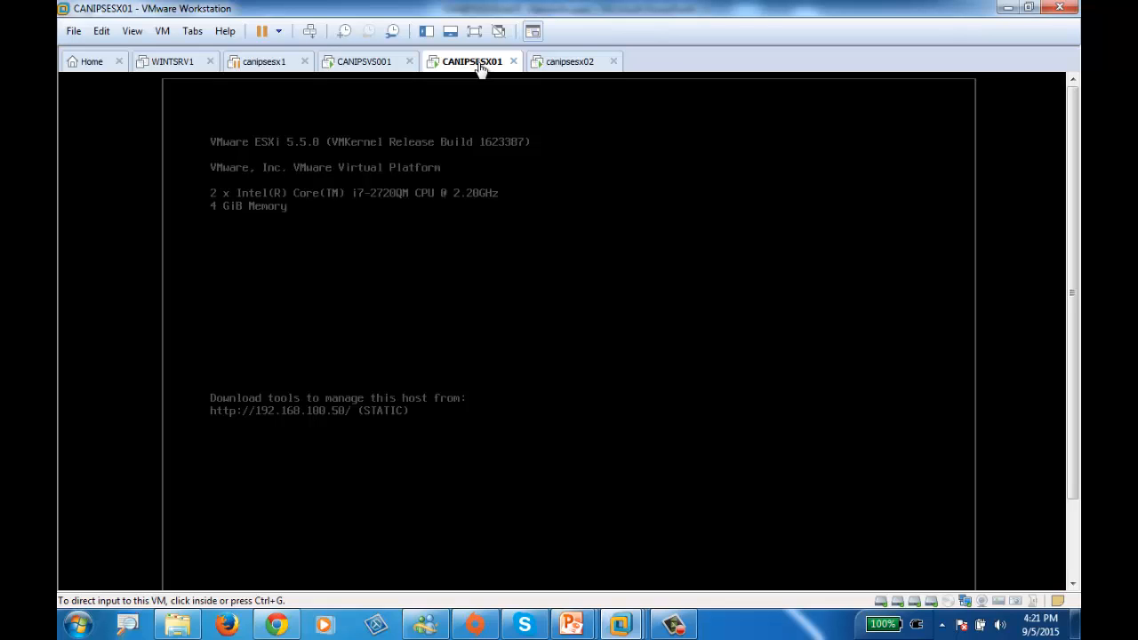
# Open the hardware settings of the CANIPSESX01 virtual machine and show its existing network adapter
pyautogui.click(376, 61)
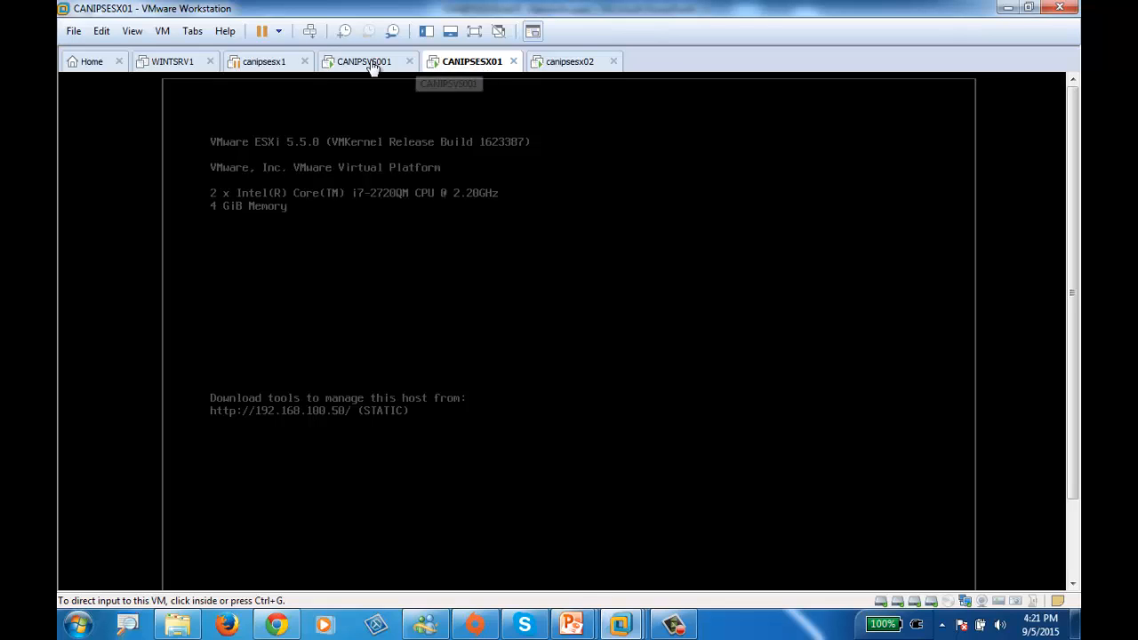
pyautogui.click(481, 64)
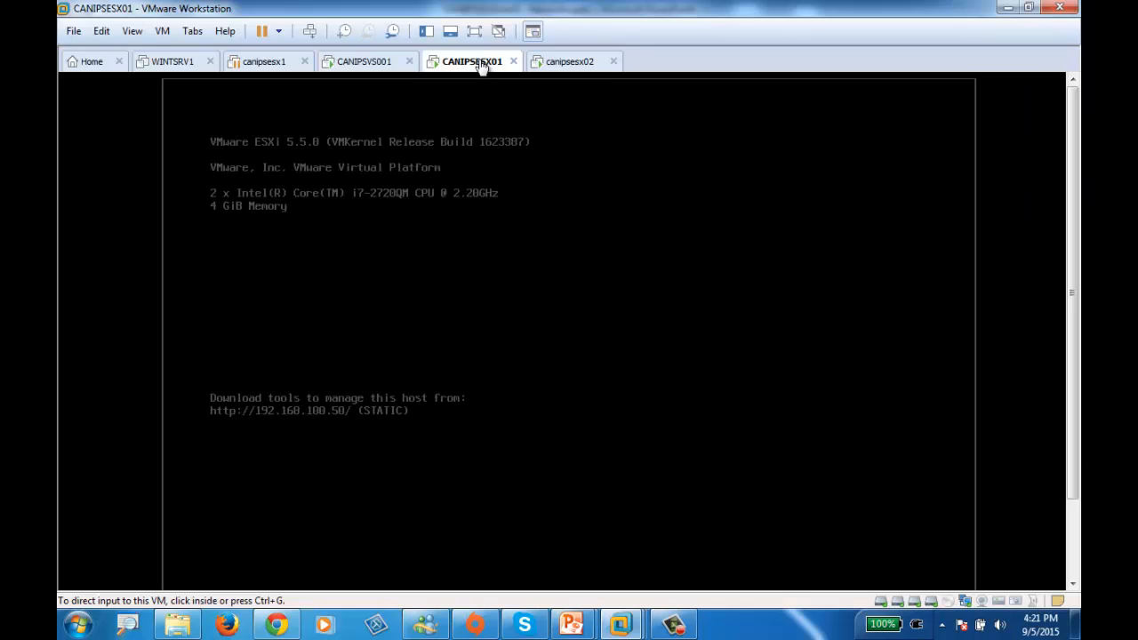
pyautogui.click(361, 64)
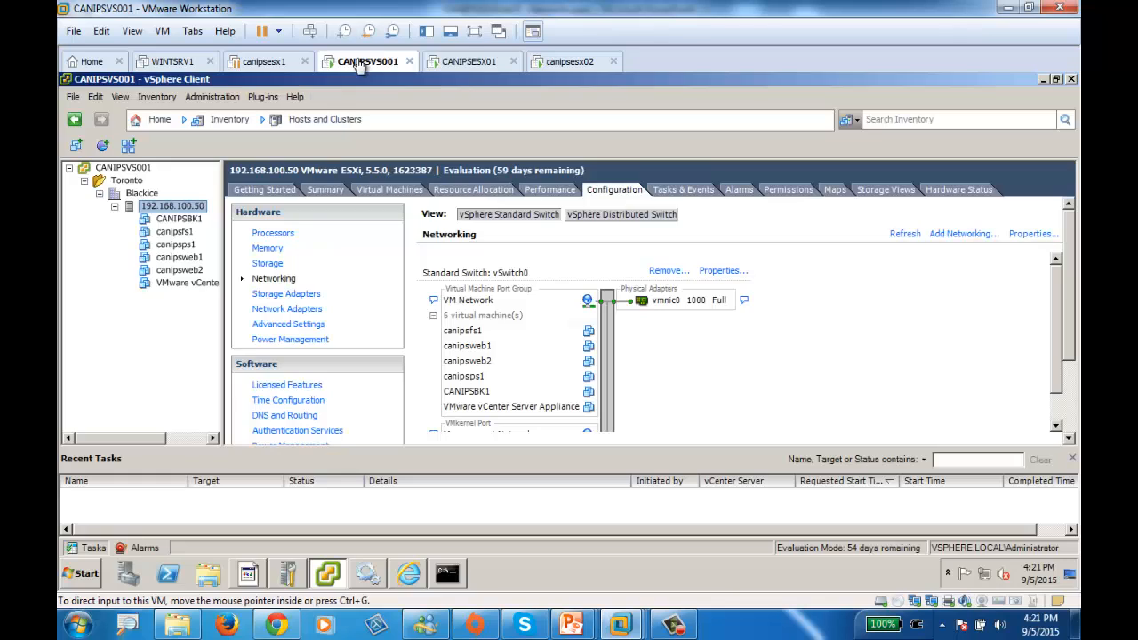
pyautogui.click(479, 66)
pyautogui.rightClick(480, 70)
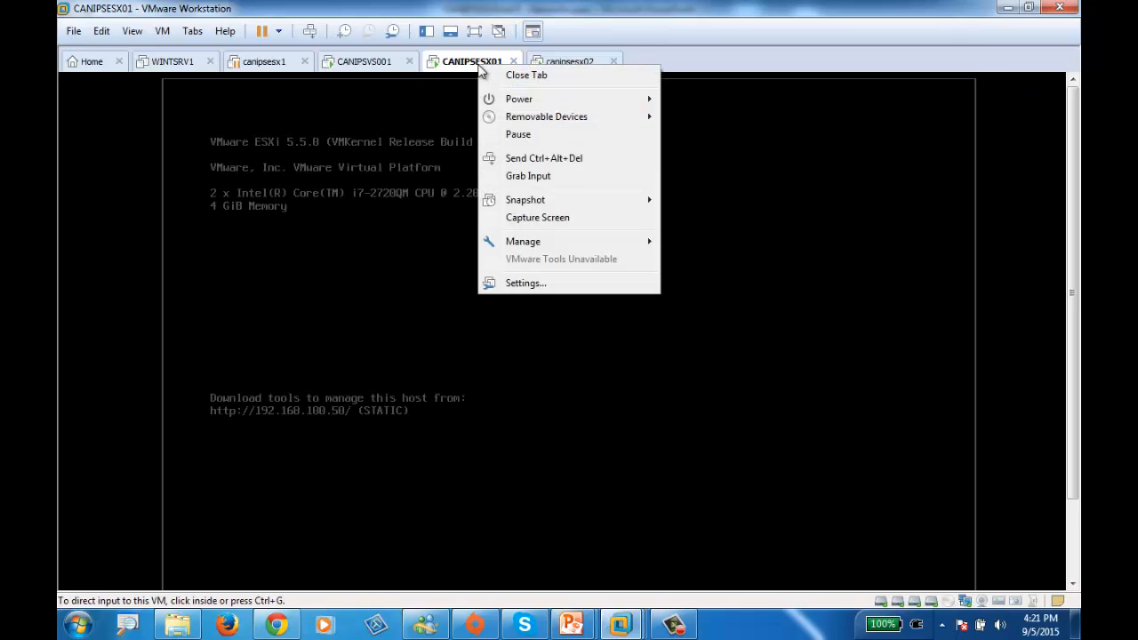
pyautogui.click(560, 284)
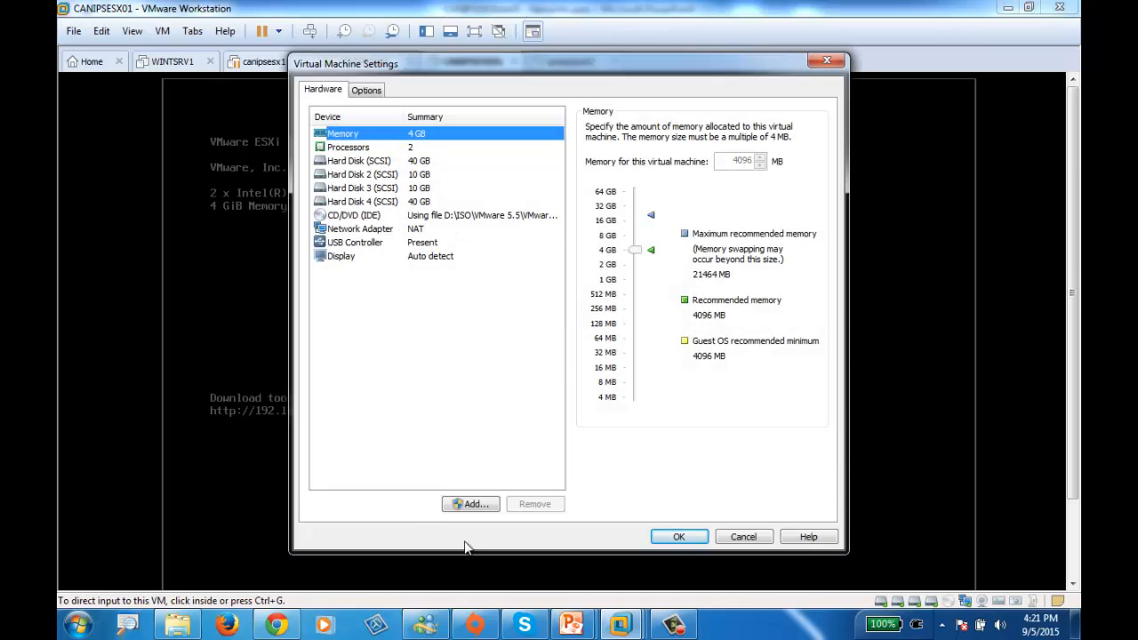
pyautogui.click(353, 233)
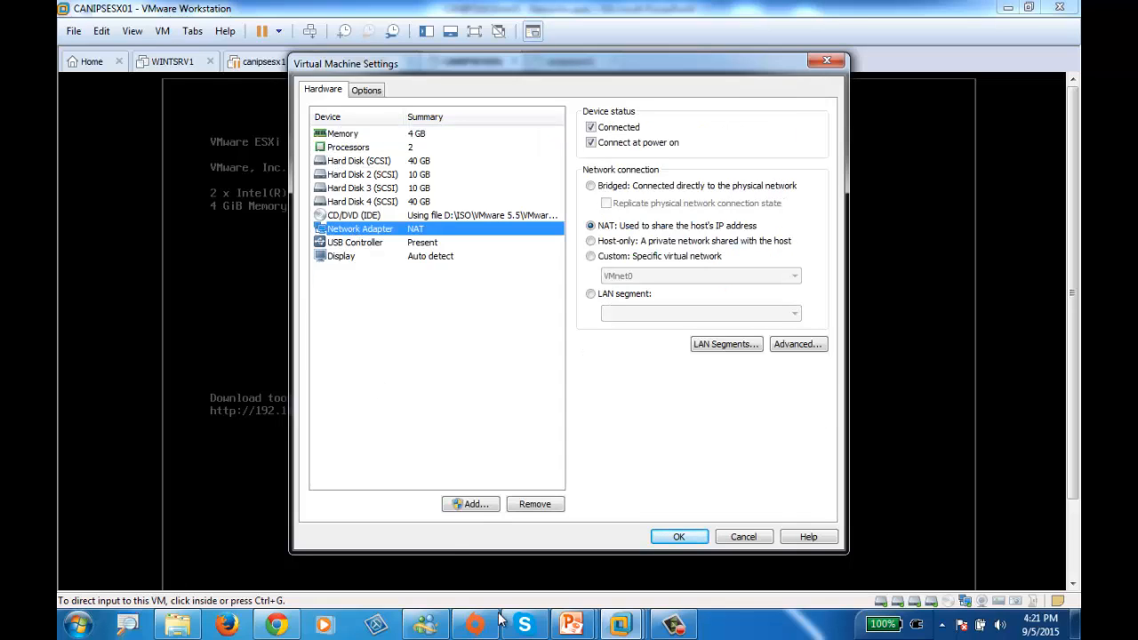
# Add two more network adapters to CANIPSESX01, both using NAT and connected at power on
pyautogui.click(456, 507)
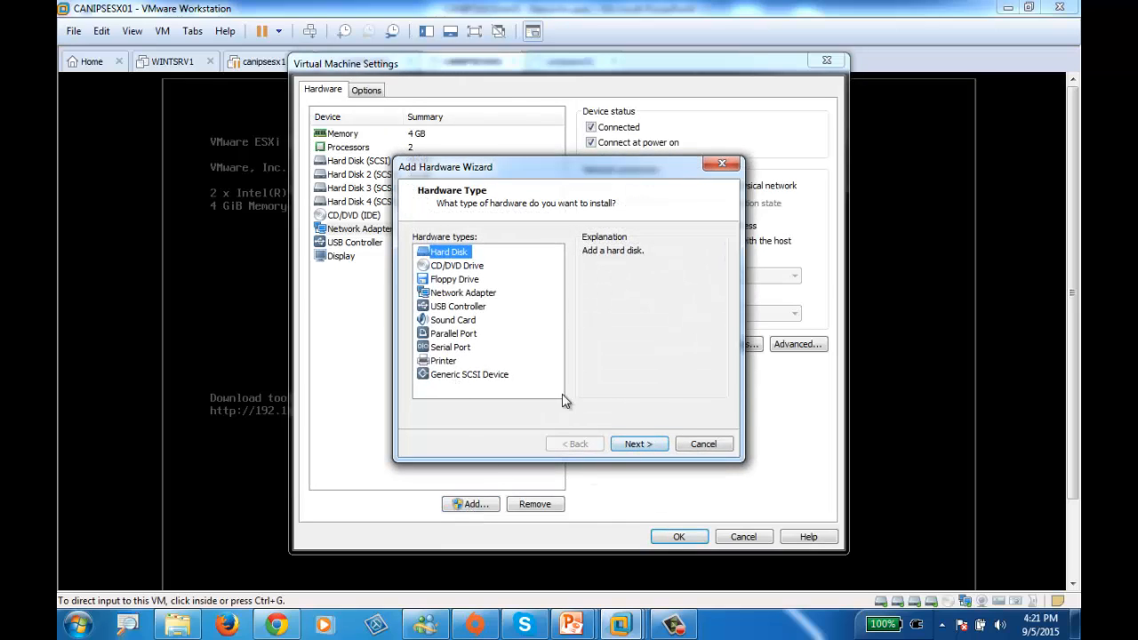
pyautogui.click(458, 296)
pyautogui.click(640, 446)
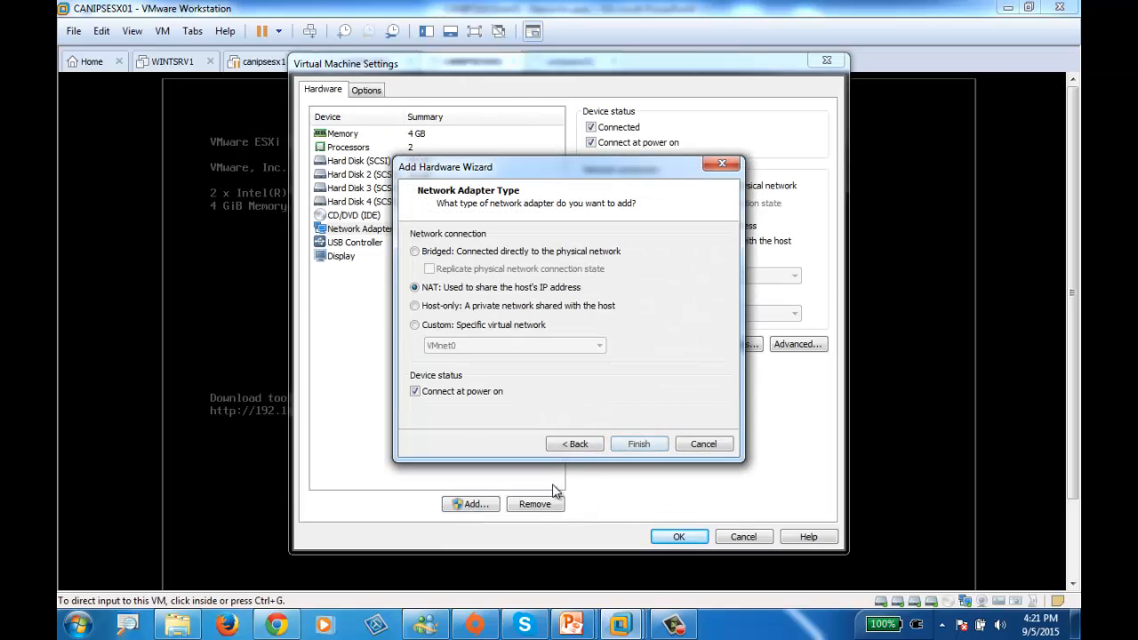
pyautogui.click(639, 445)
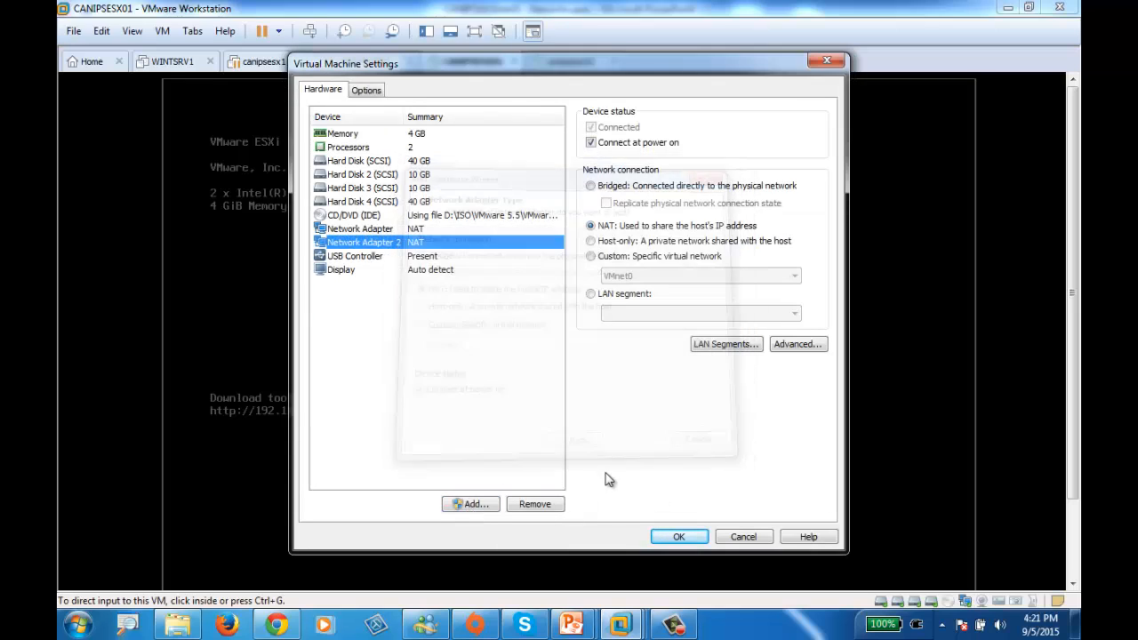
pyautogui.click(477, 504)
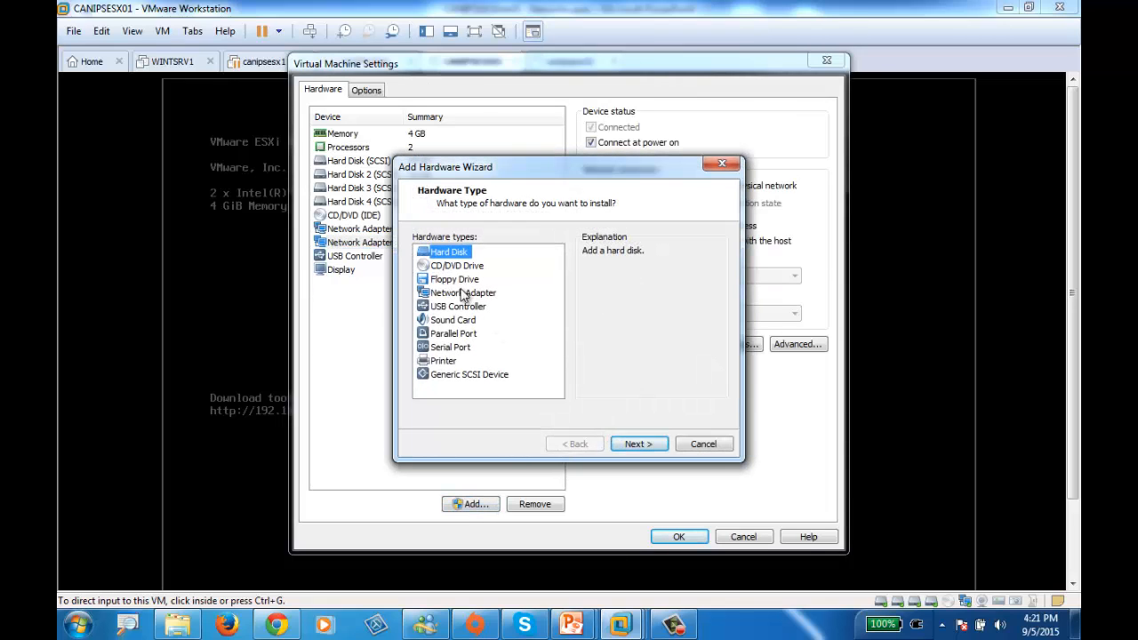
pyautogui.click(463, 294)
pyautogui.click(633, 441)
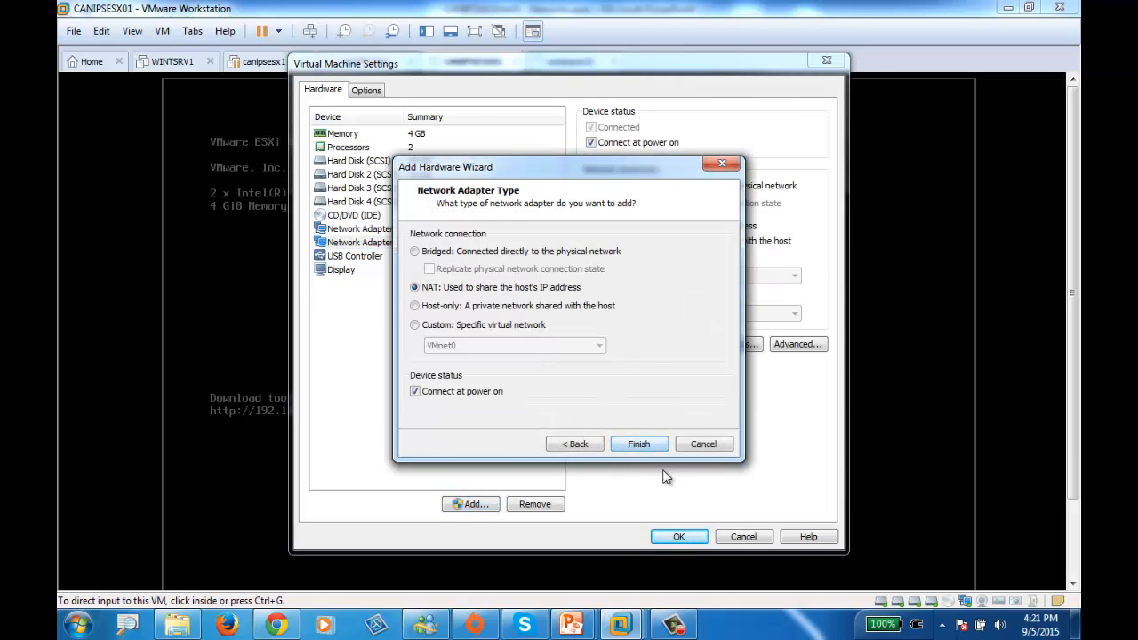
pyautogui.click(639, 444)
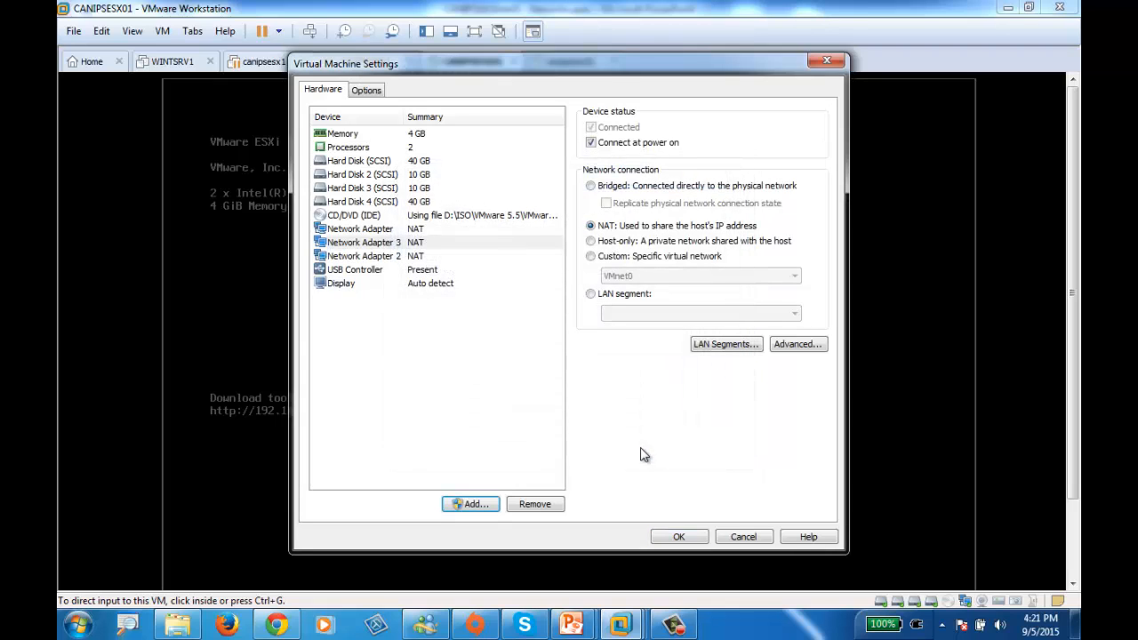
pyautogui.click(476, 504)
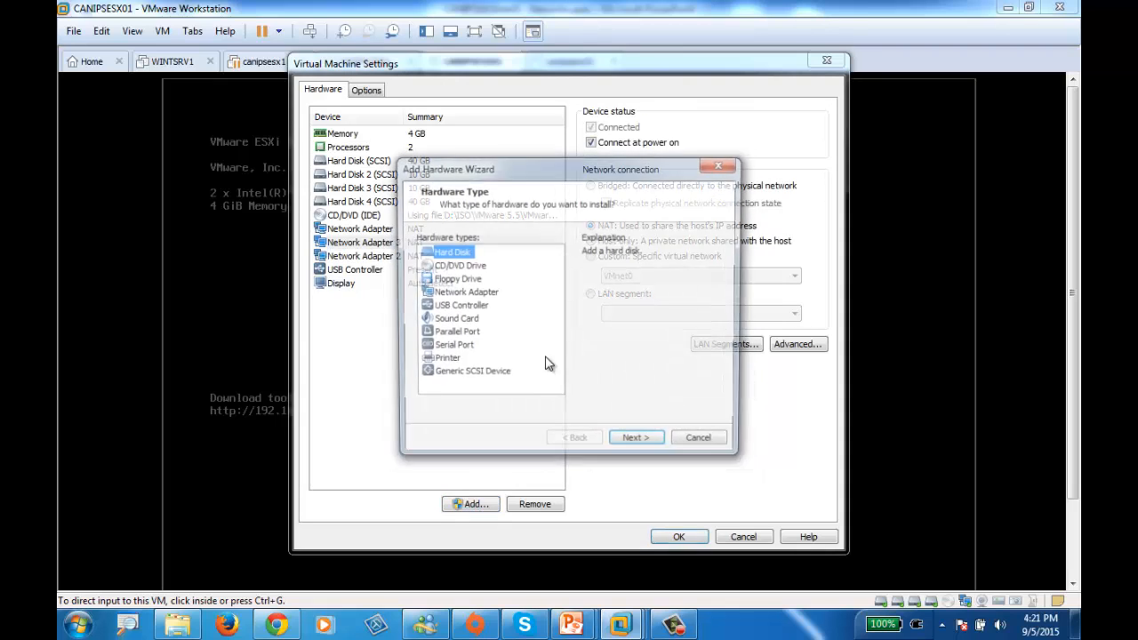
pyautogui.click(637, 444)
pyautogui.click(637, 444)
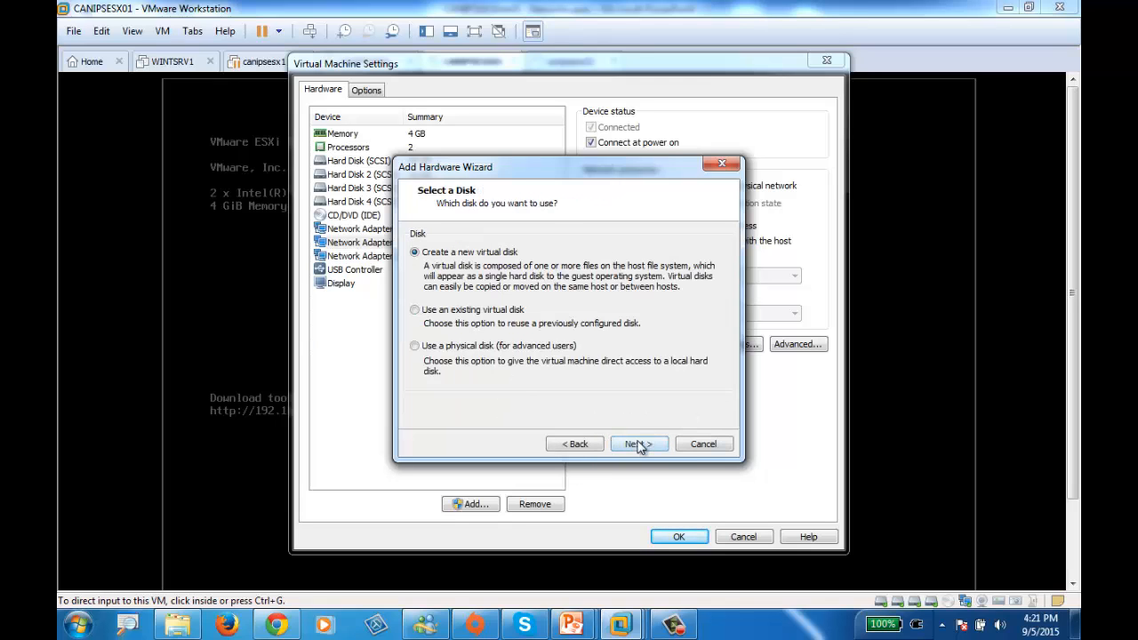
pyautogui.click(635, 445)
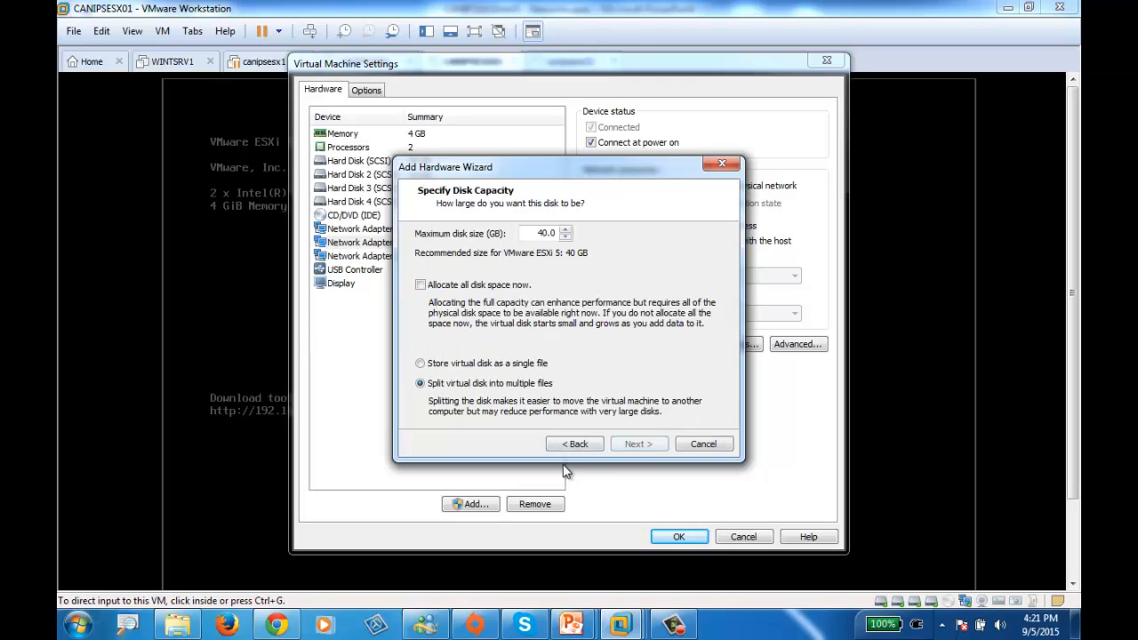
pyautogui.click(685, 448)
# Add one further NAT network adapter to the CANIPSESX01 hardware, connected at power on
pyautogui.click(459, 511)
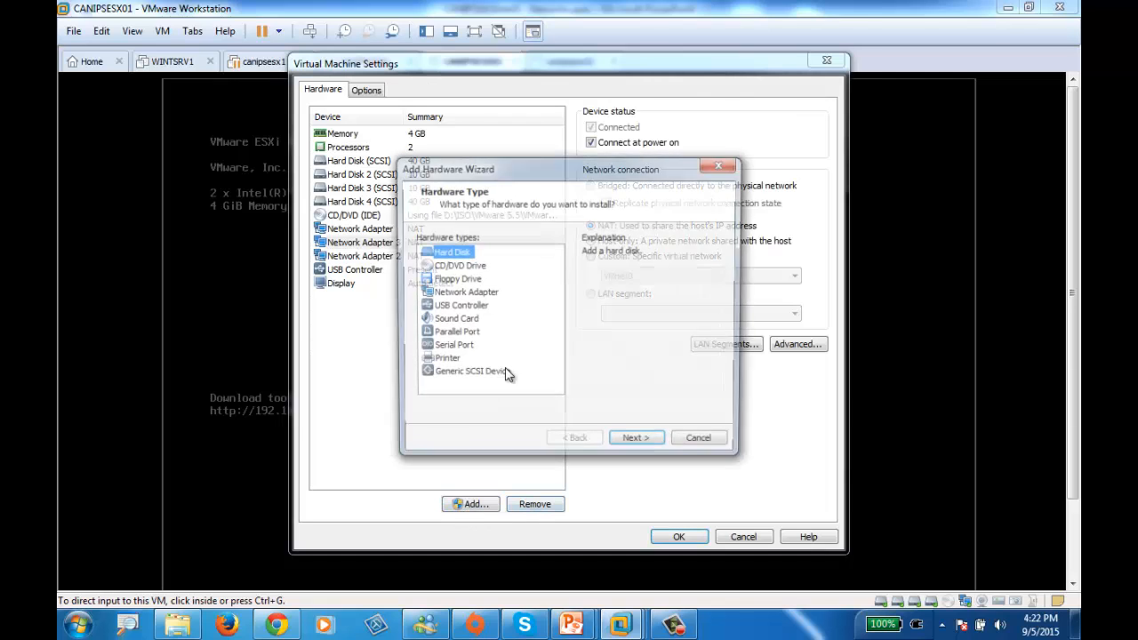
pyautogui.click(458, 295)
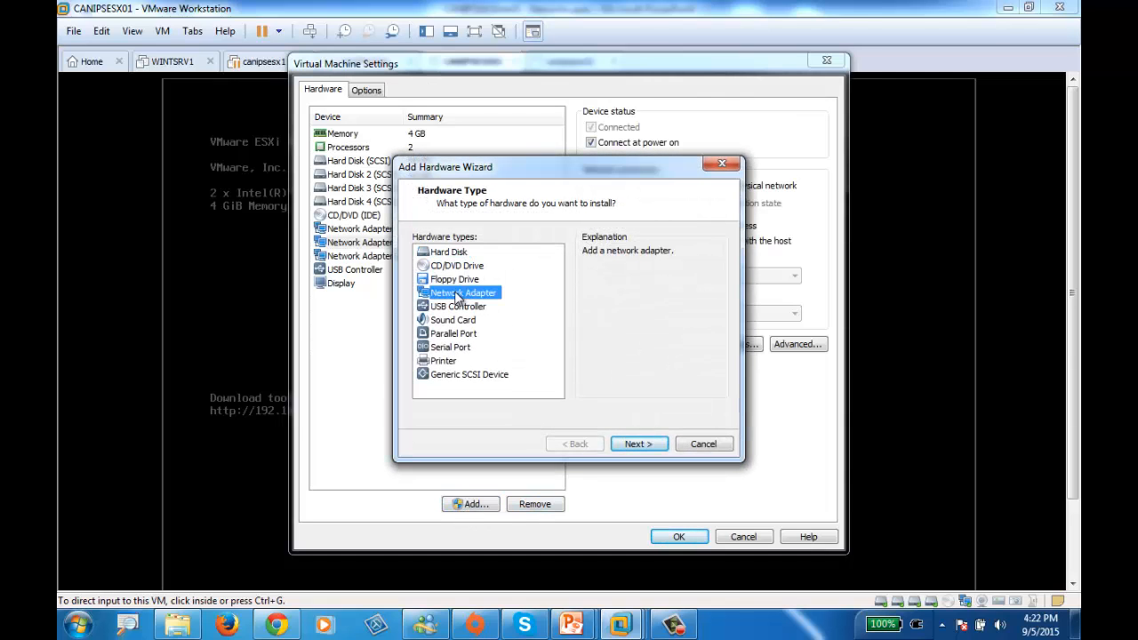
pyautogui.click(643, 443)
pyautogui.click(640, 445)
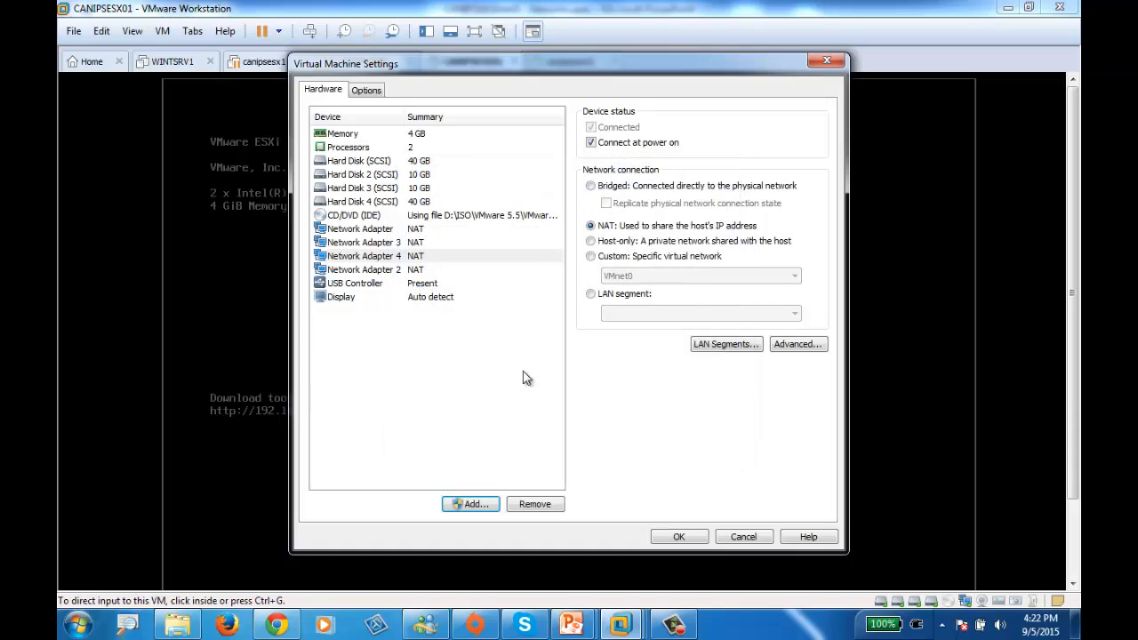
# Consult the Virtual Network: Connections slide in PowerPoint, then return to VMware Workstation and apply the hardware changes
pyautogui.click(401, 231)
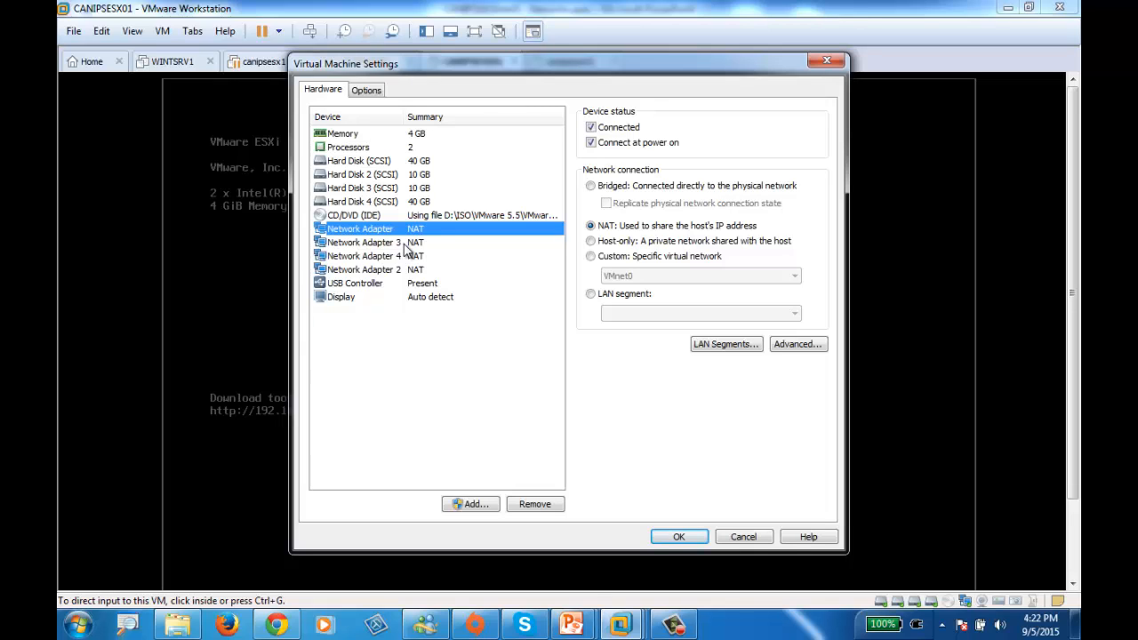
pyautogui.moveTo(571, 626)
pyautogui.click(487, 562)
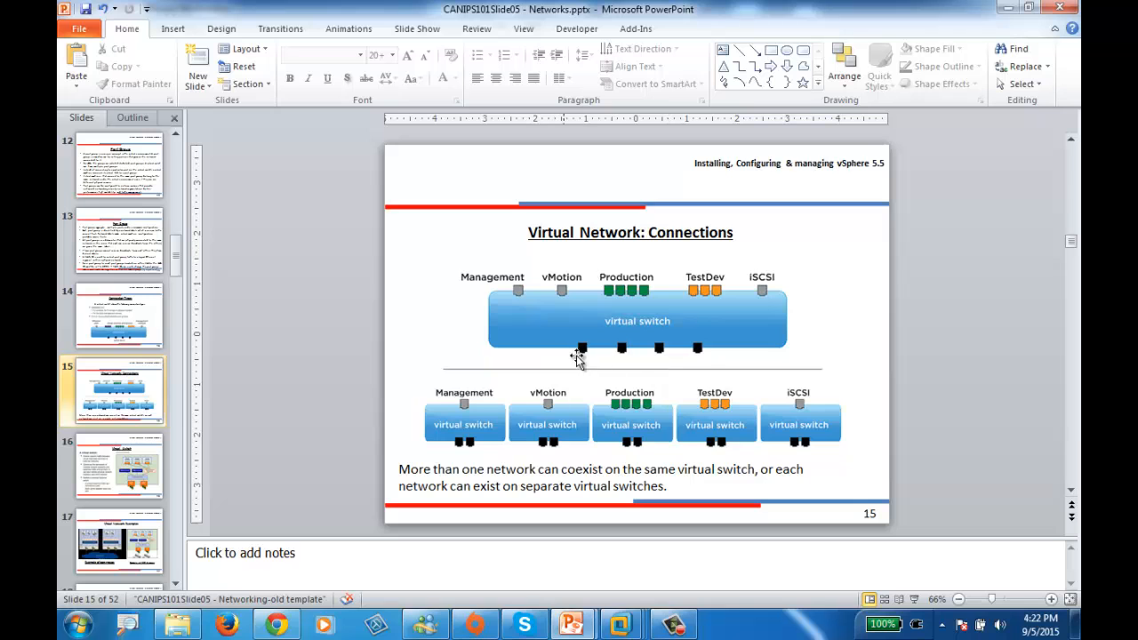
pyautogui.click(1007, 8)
pyautogui.click(680, 539)
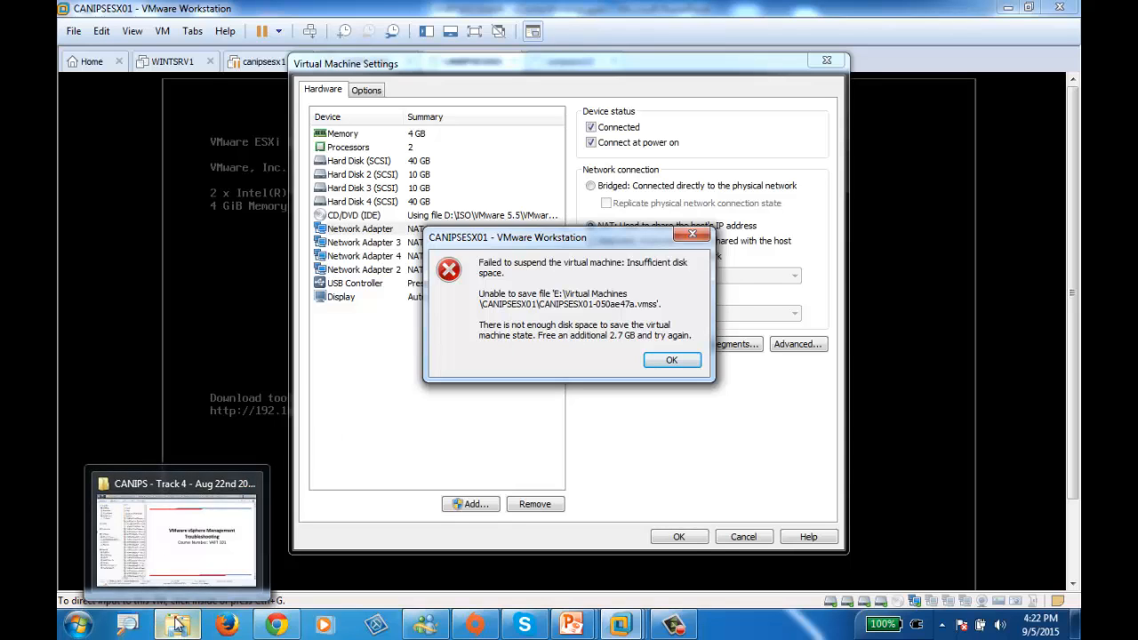
# Check the free space of the host's drives in Windows Explorer and look through the E: drive and its ISO folder
pyautogui.rightClick(79, 632)
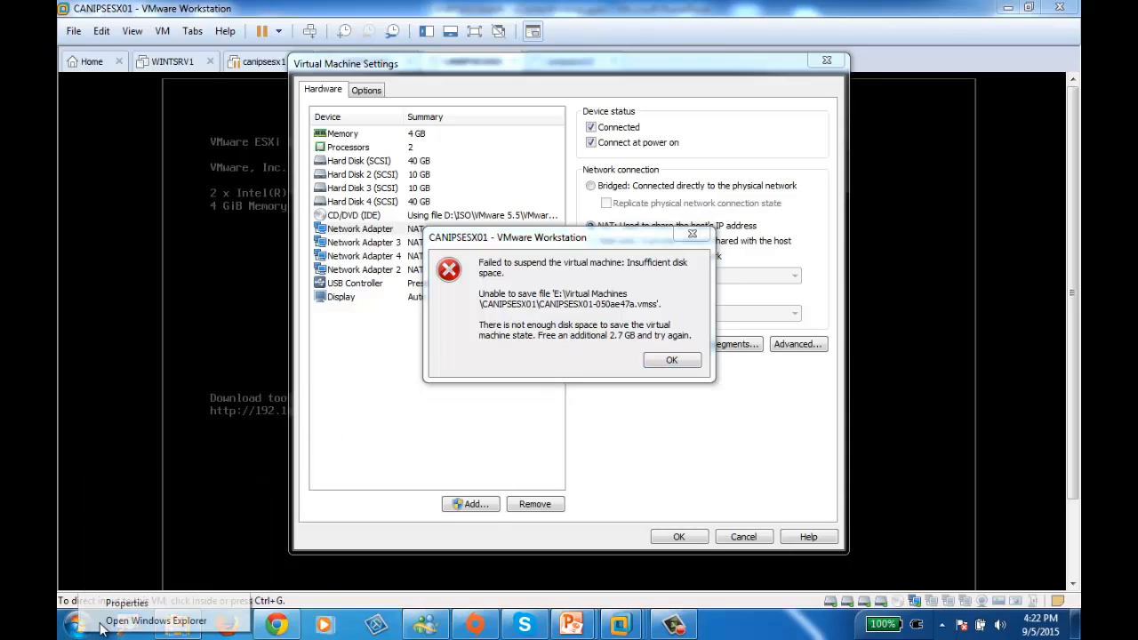
pyautogui.click(115, 624)
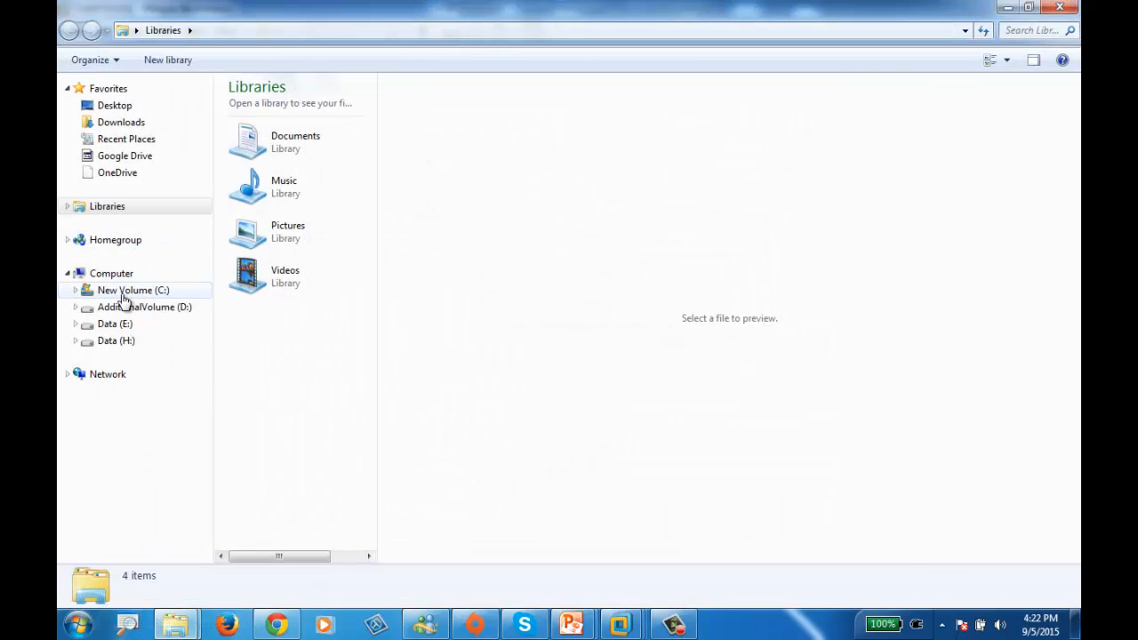
pyautogui.click(116, 278)
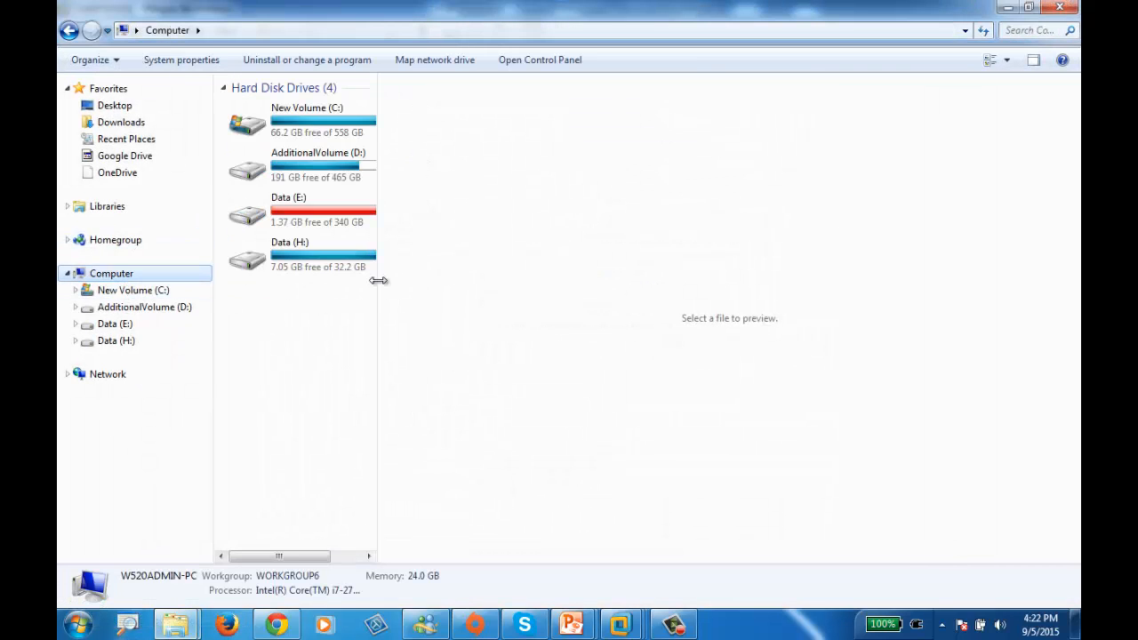
pyautogui.moveTo(377, 281); pyautogui.dragTo(813, 307)
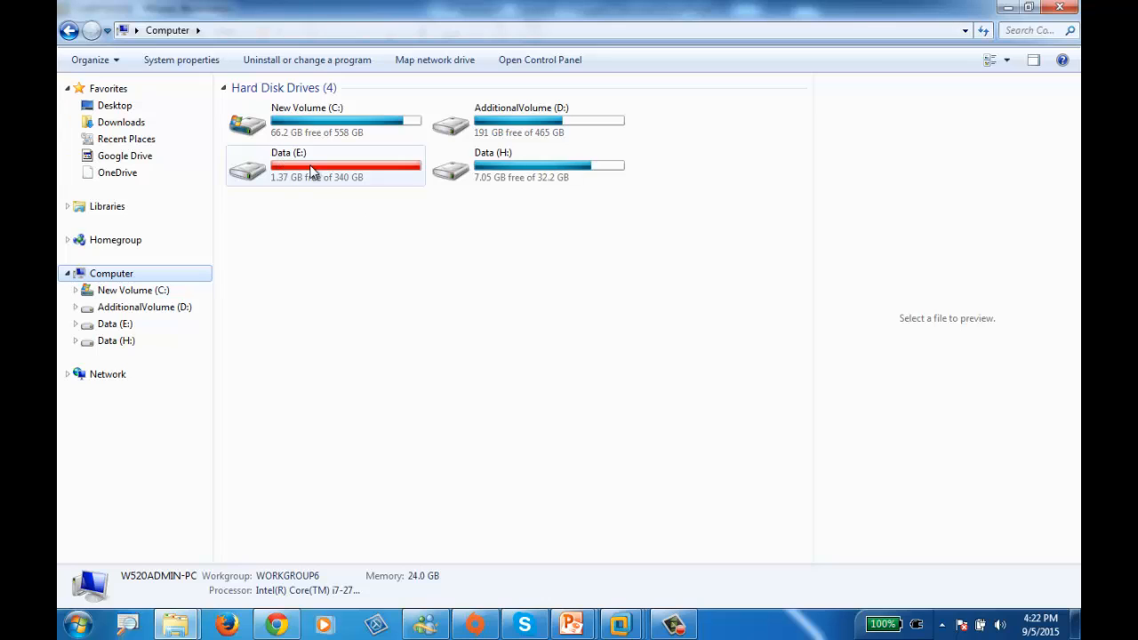
pyautogui.doubleClick(310, 164)
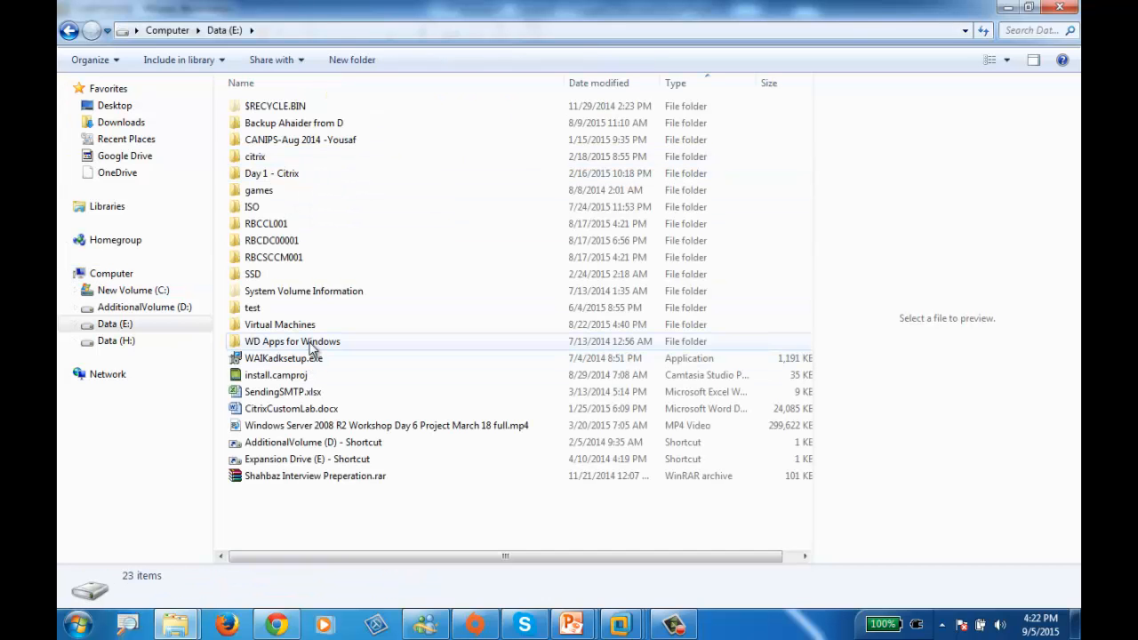
pyautogui.moveTo(280, 327)
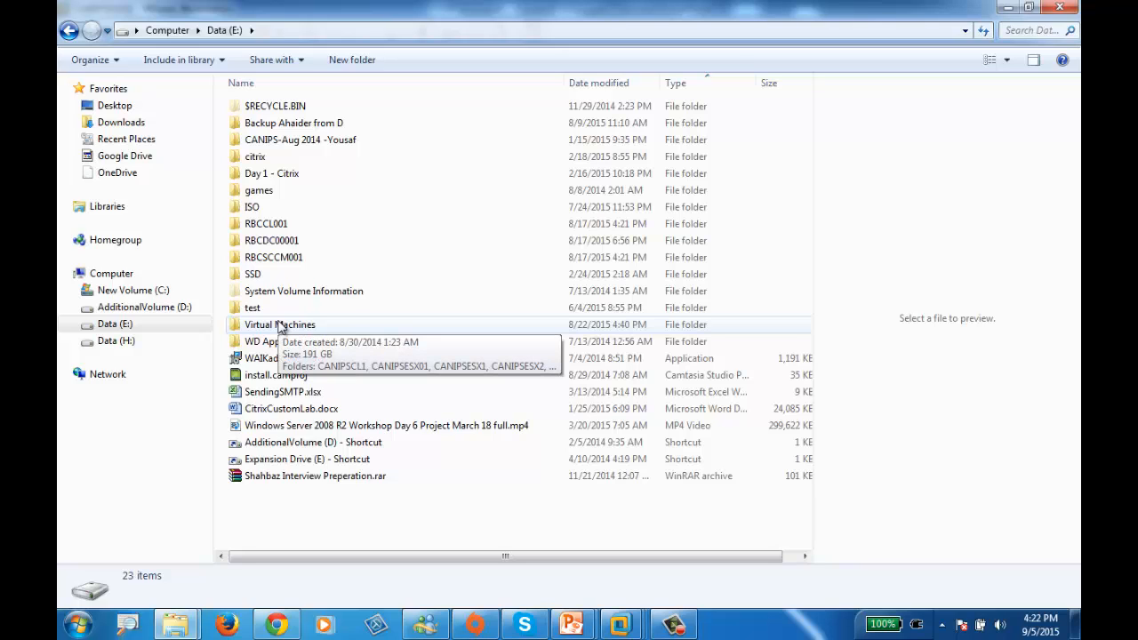
pyautogui.doubleClick(253, 208)
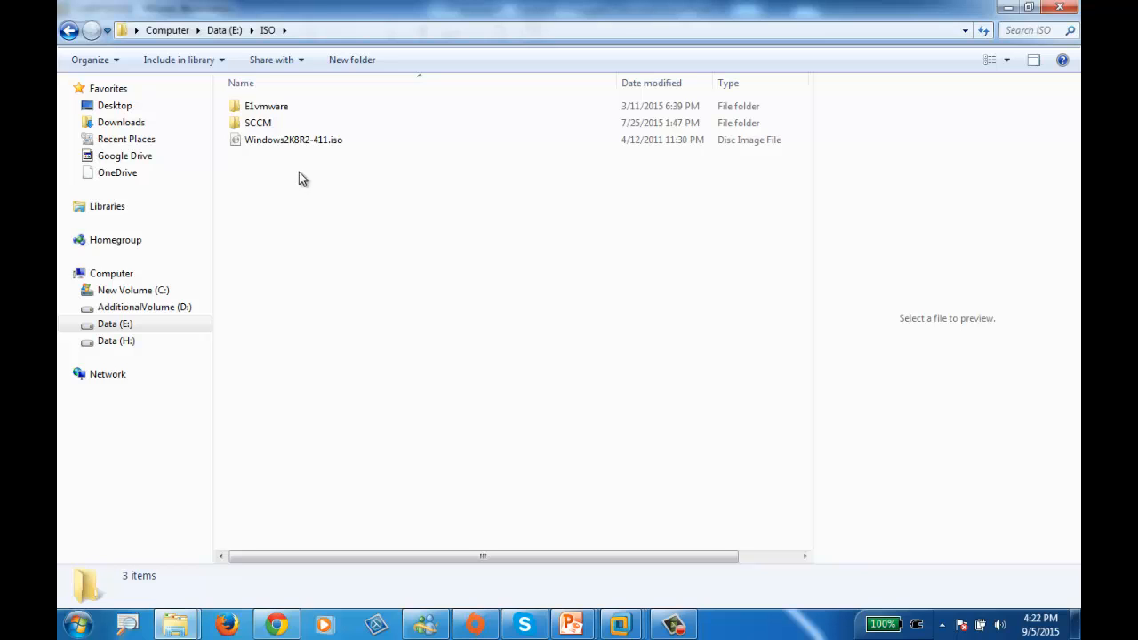
# Return to VMware Workstation and dismiss the virtual machine's suspend error
pyautogui.click(676, 626)
pyautogui.click(1006, 542)
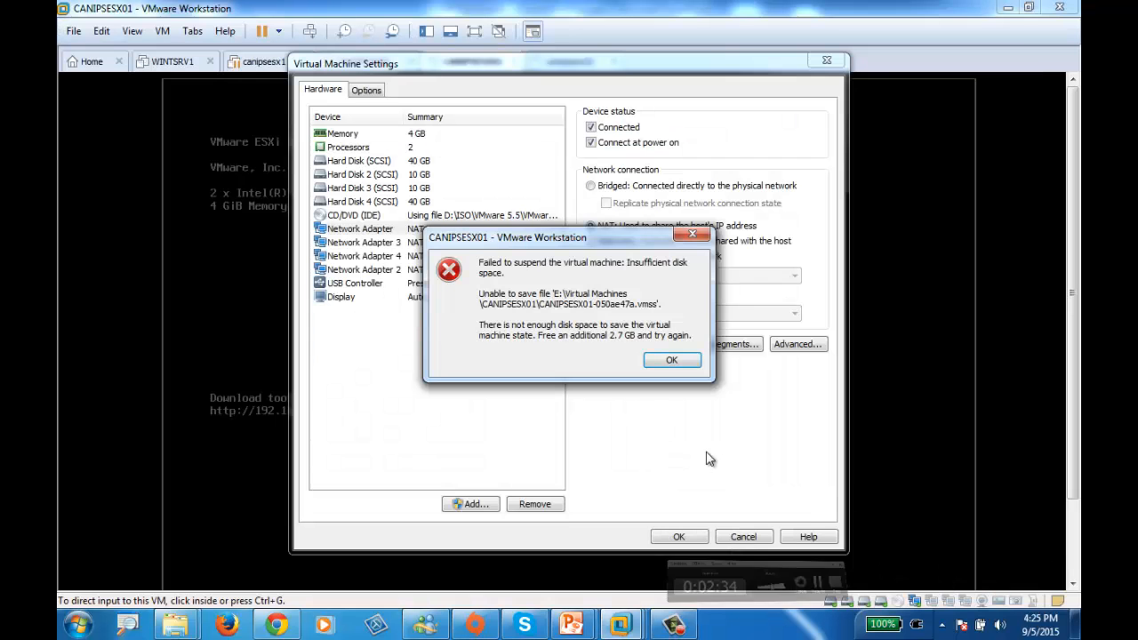
pyautogui.click(667, 359)
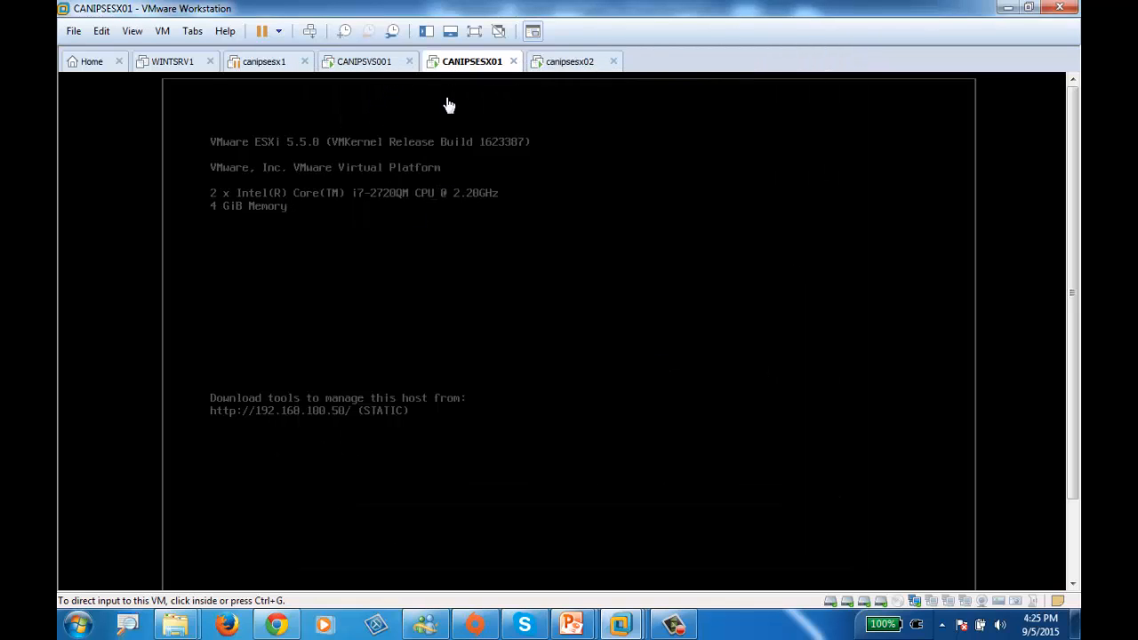
# Open system customization on the CANIPSESX01 ESXi console and log in as root with the account password
pyautogui.click(477, 316)
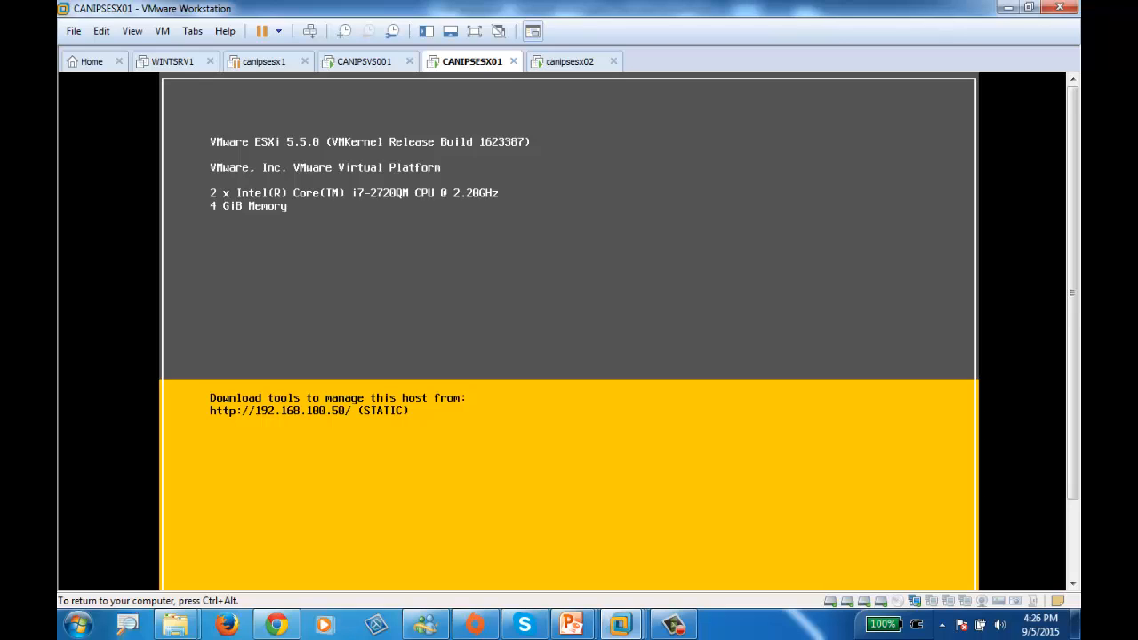
pyautogui.press('F2')
pyautogui.press('Down')
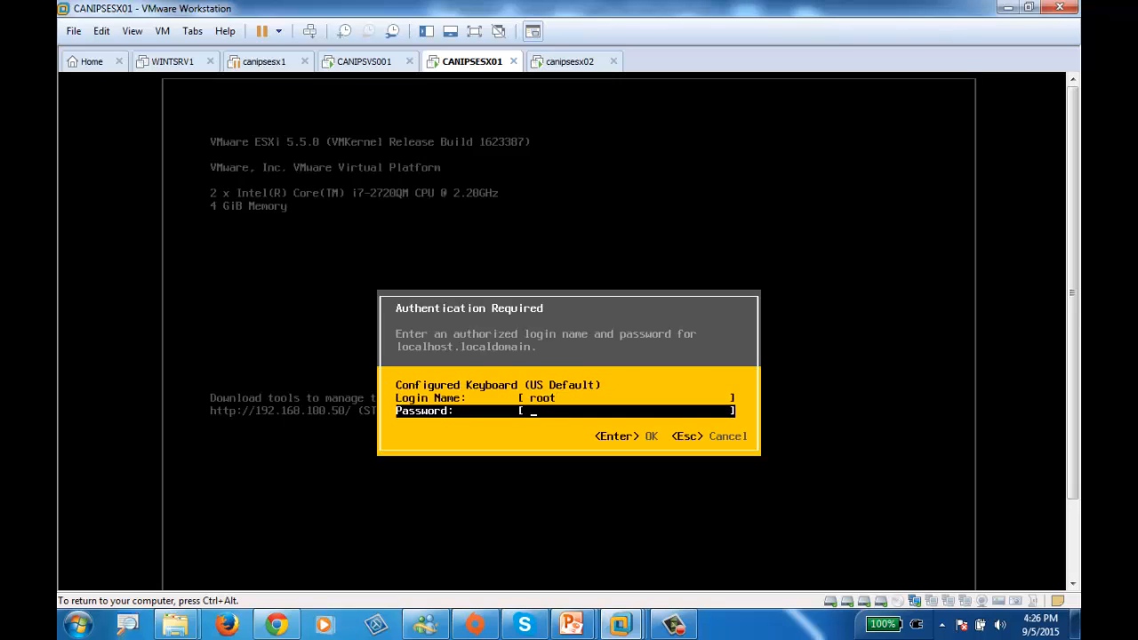
pyautogui.write('**********')
pyautogui.press('Return')
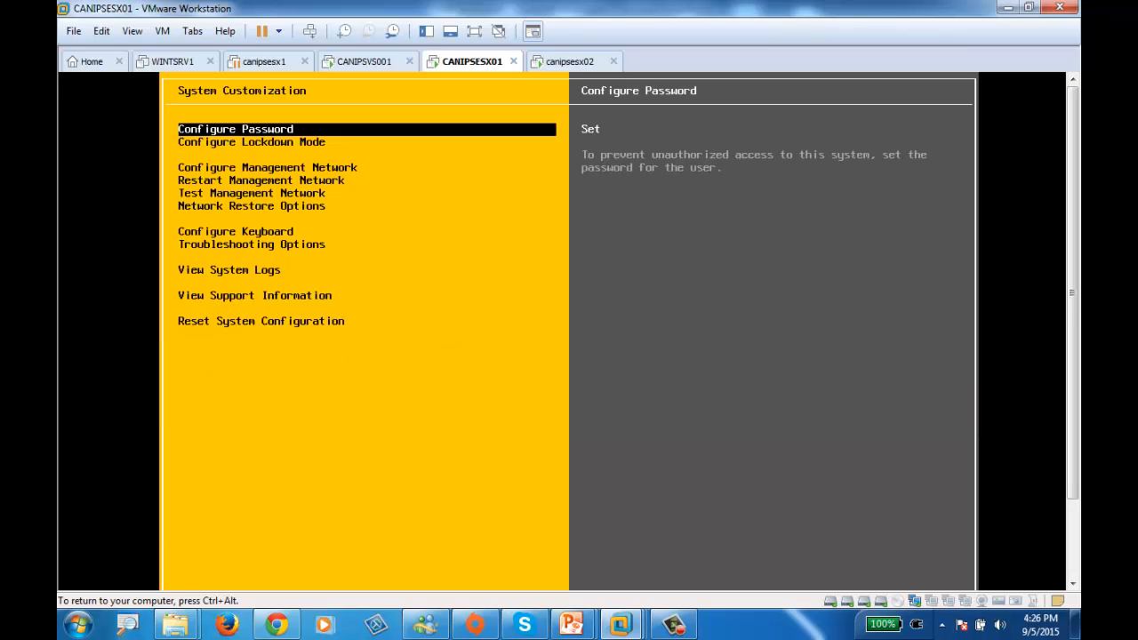
# Check which network adapters the host's management network uses, leave them as they are, and exit system customization
pyautogui.press('Down')
pyautogui.press('Down')
pyautogui.press('Down')
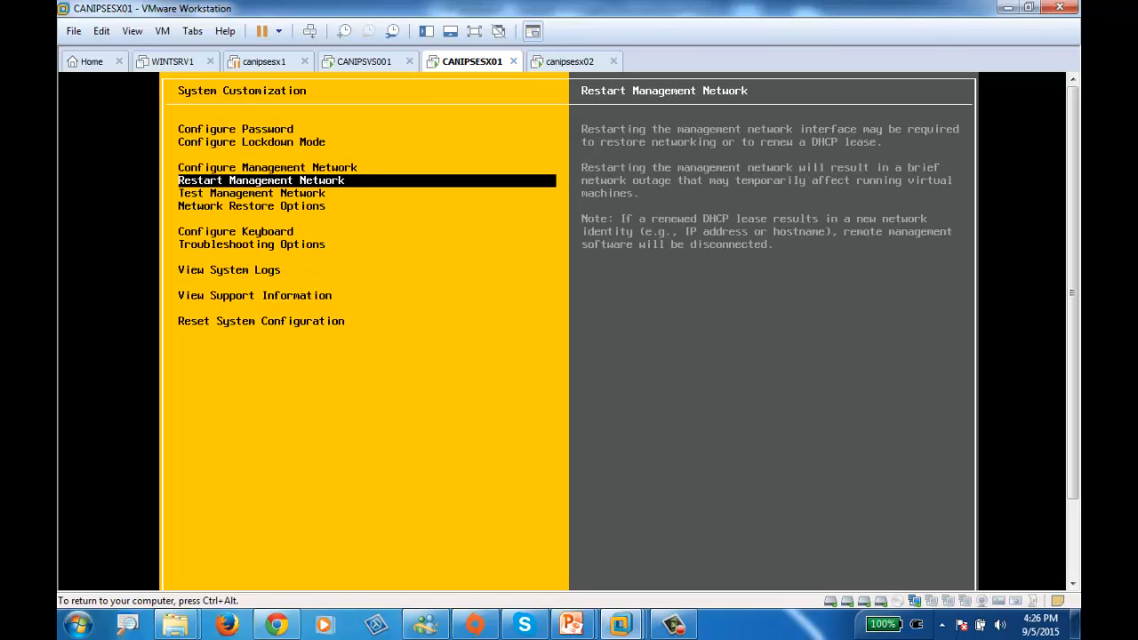
pyautogui.press('Up')
pyautogui.press('Up')
pyautogui.press('Up')
pyautogui.press('Down')
pyautogui.press('Down')
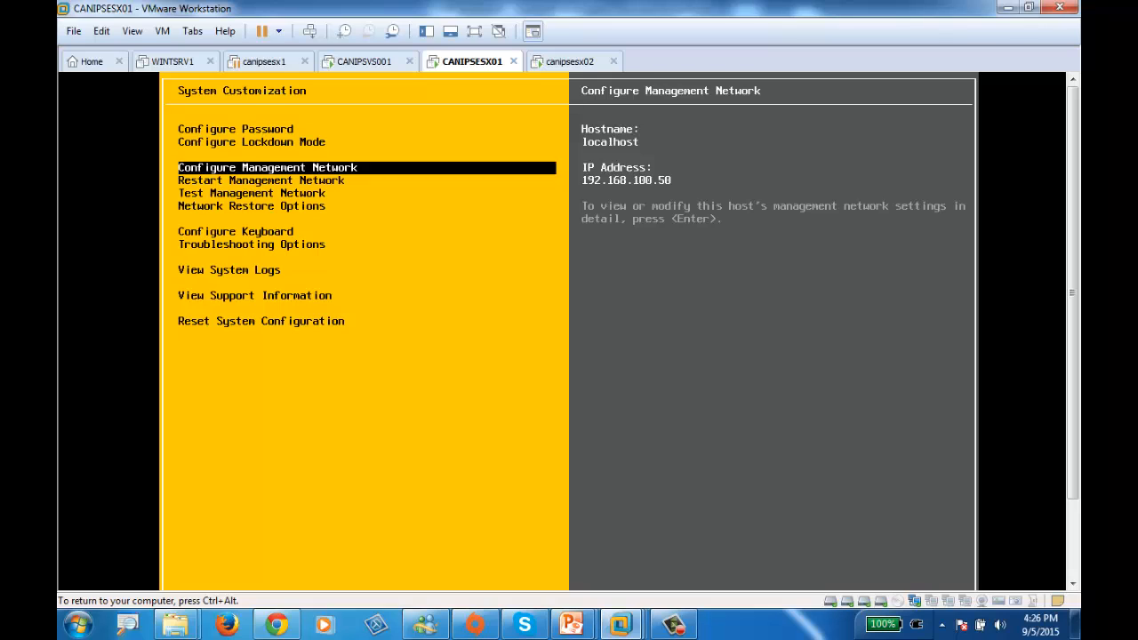
pyautogui.press('Return')
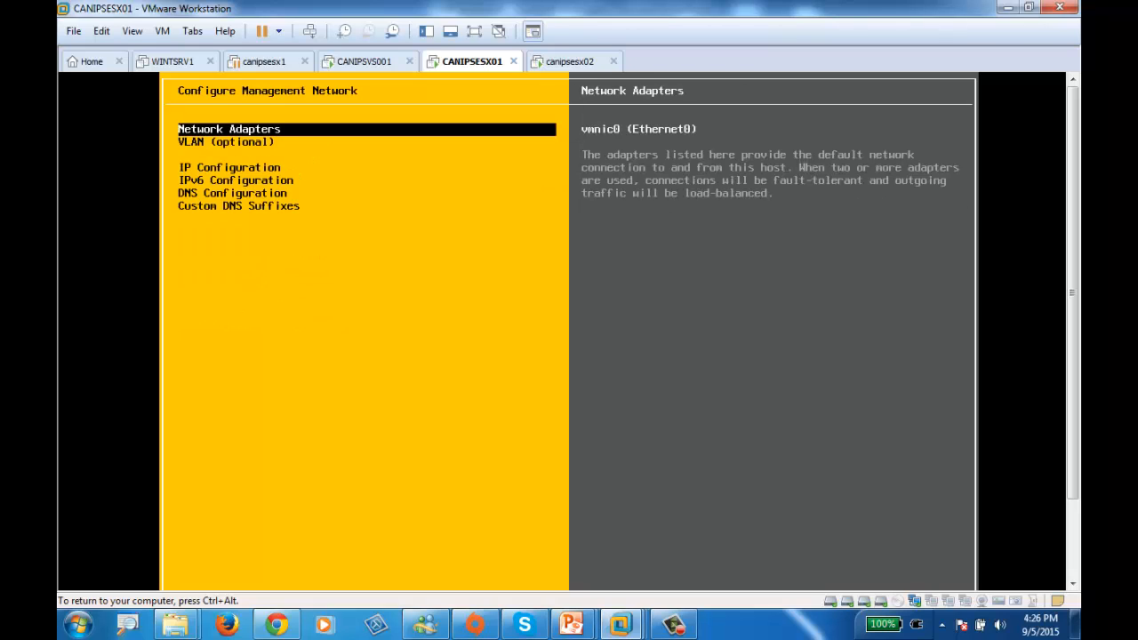
pyautogui.press('Return')
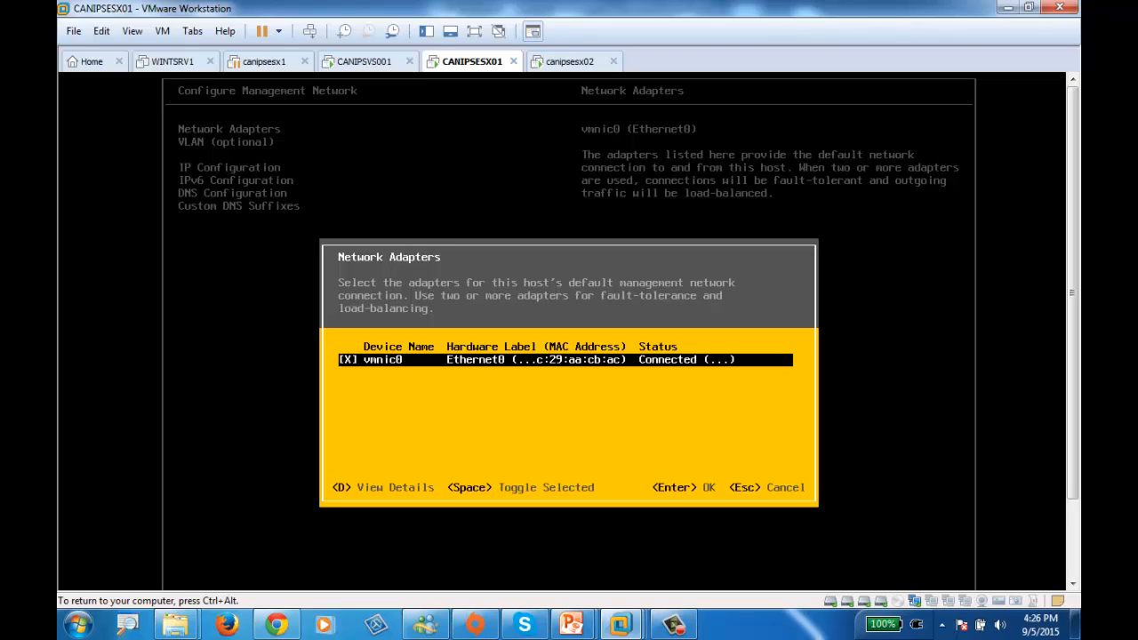
pyautogui.press('Return')
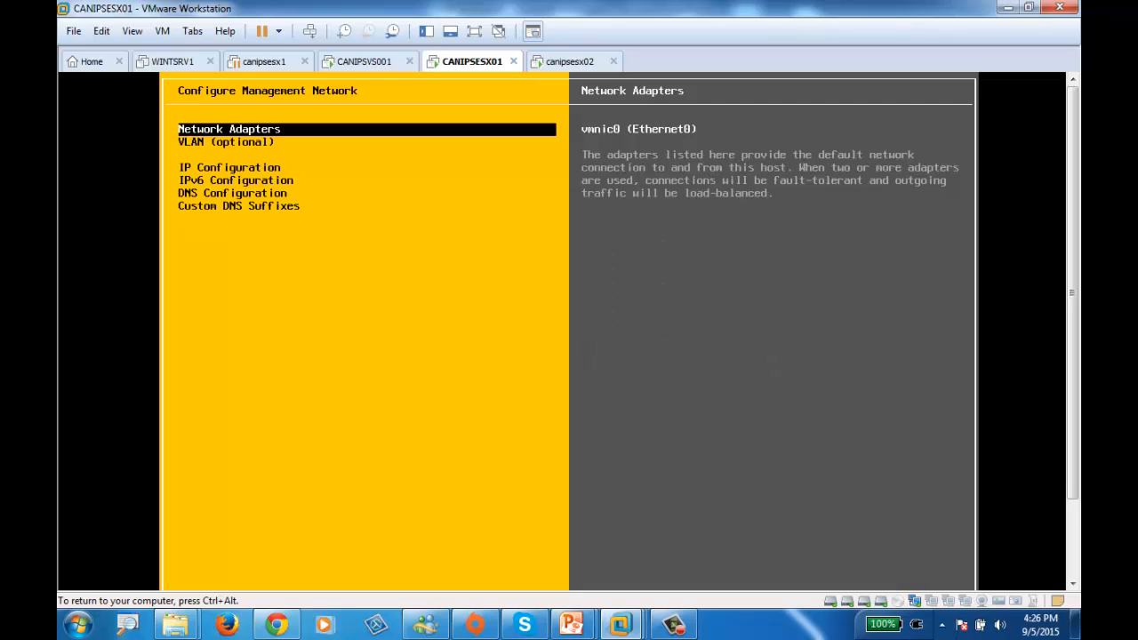
pyautogui.press('Escape')
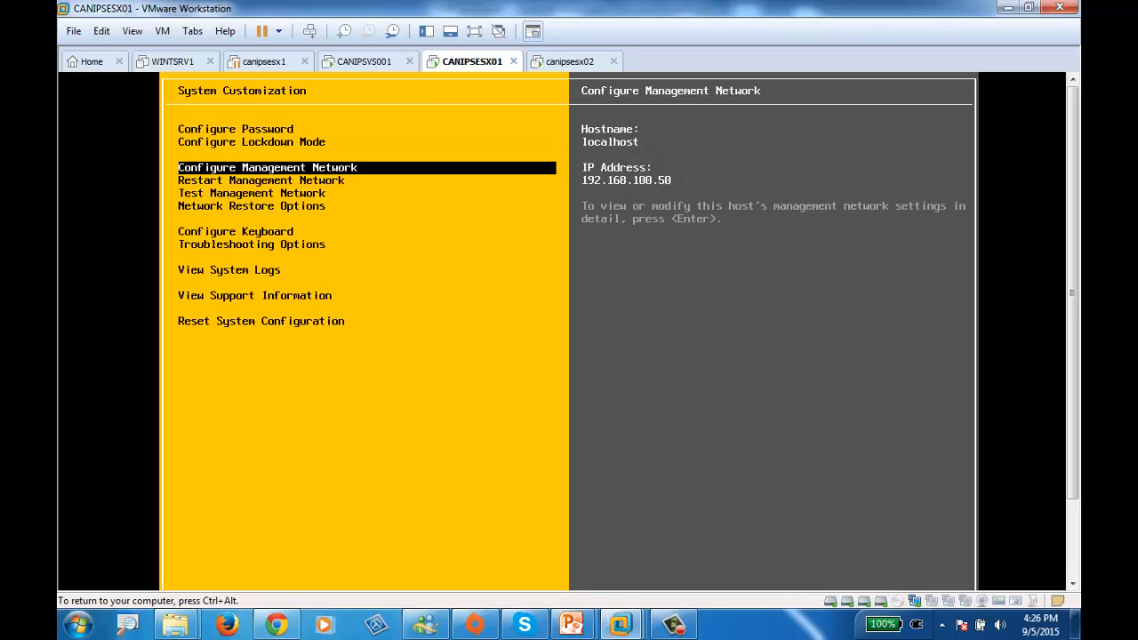
pyautogui.press('Escape')
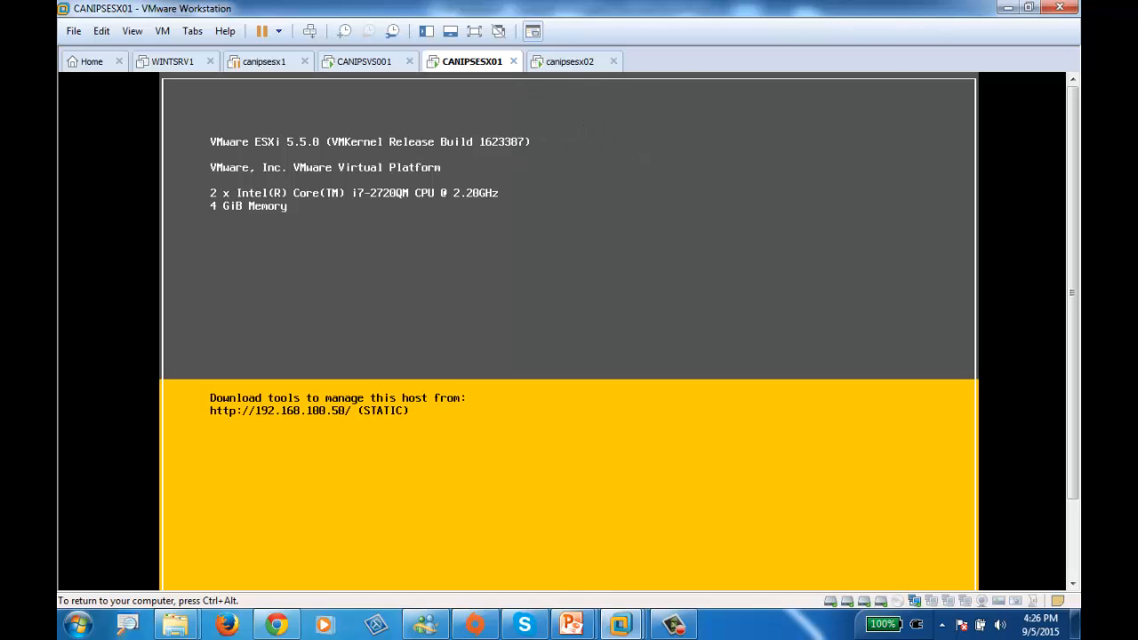
# Restart the CANIPSESX01 host from its console, authenticating as root with the account password
pyautogui.hotkey('ctrl', 'alt')
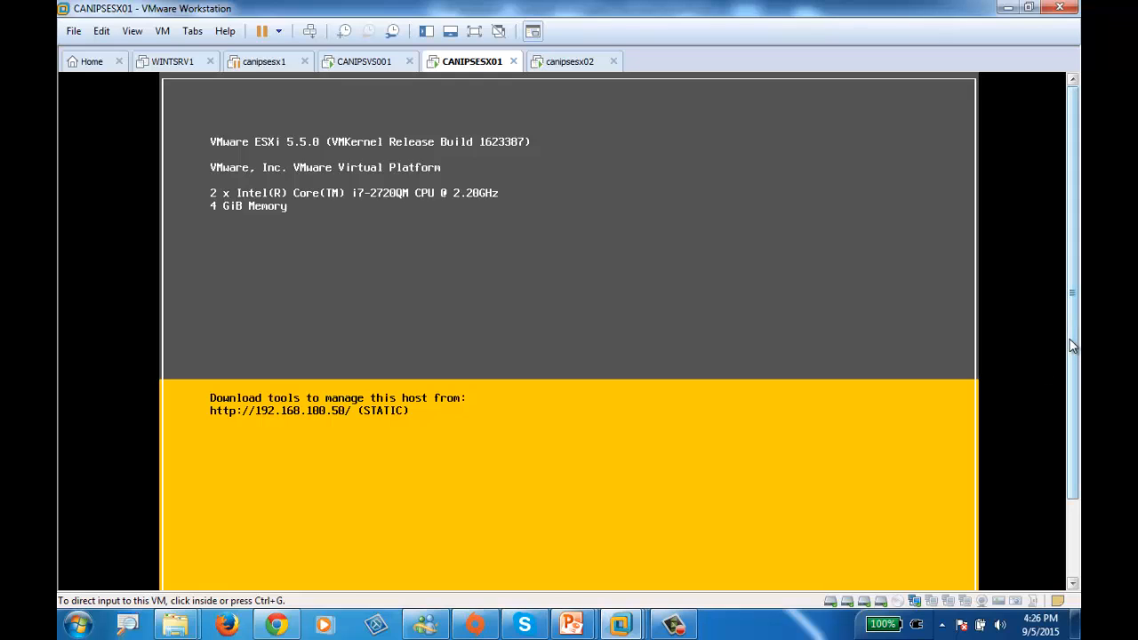
pyautogui.moveTo(1073, 342); pyautogui.dragTo(1073, 432)
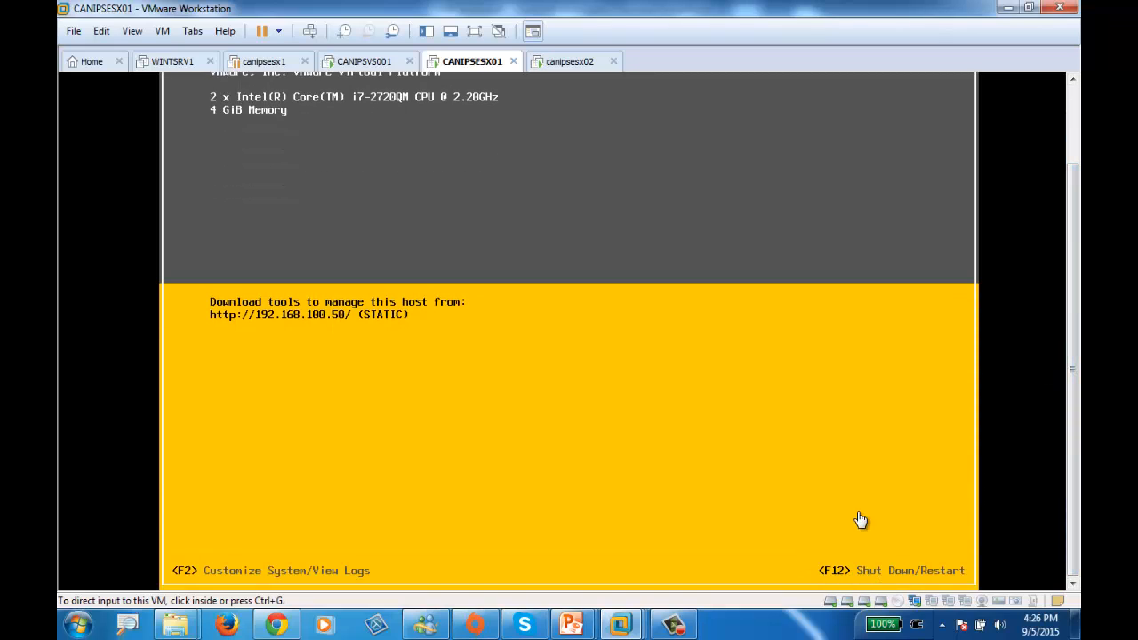
pyautogui.click(753, 483)
pyautogui.press('F12')
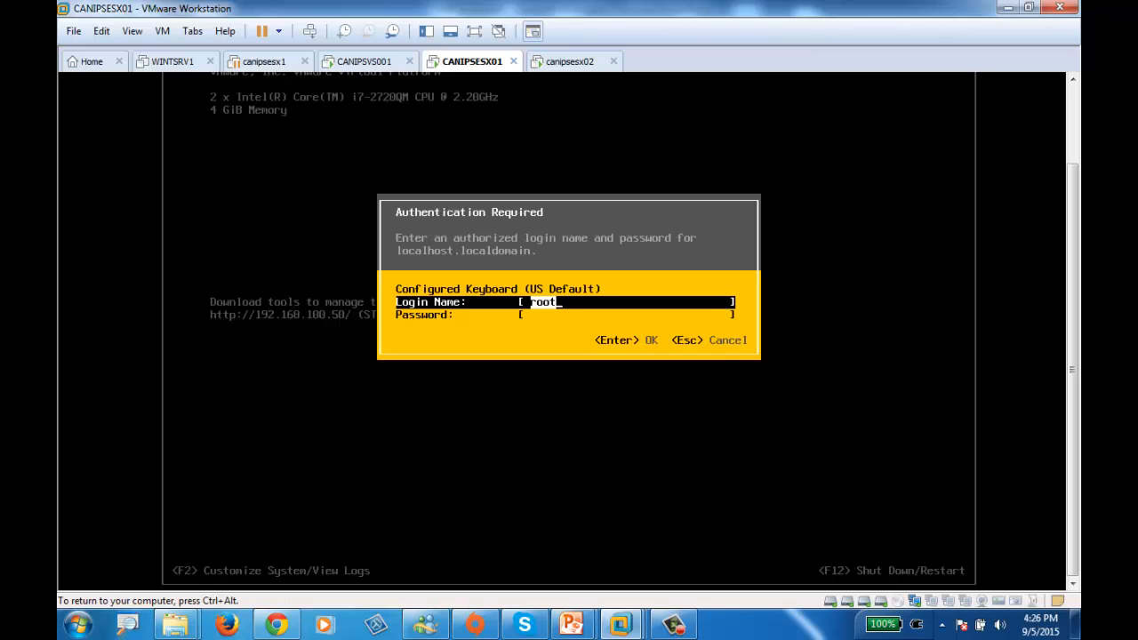
pyautogui.press('Tab')
pyautogui.write('******')
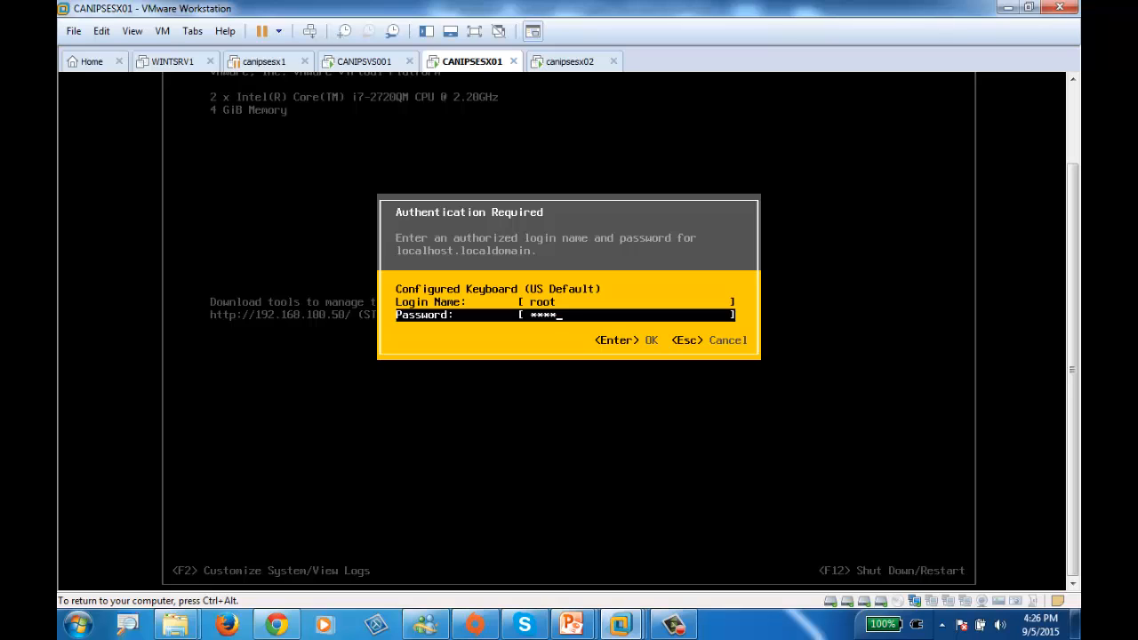
pyautogui.write('****')
pyautogui.press('Return')
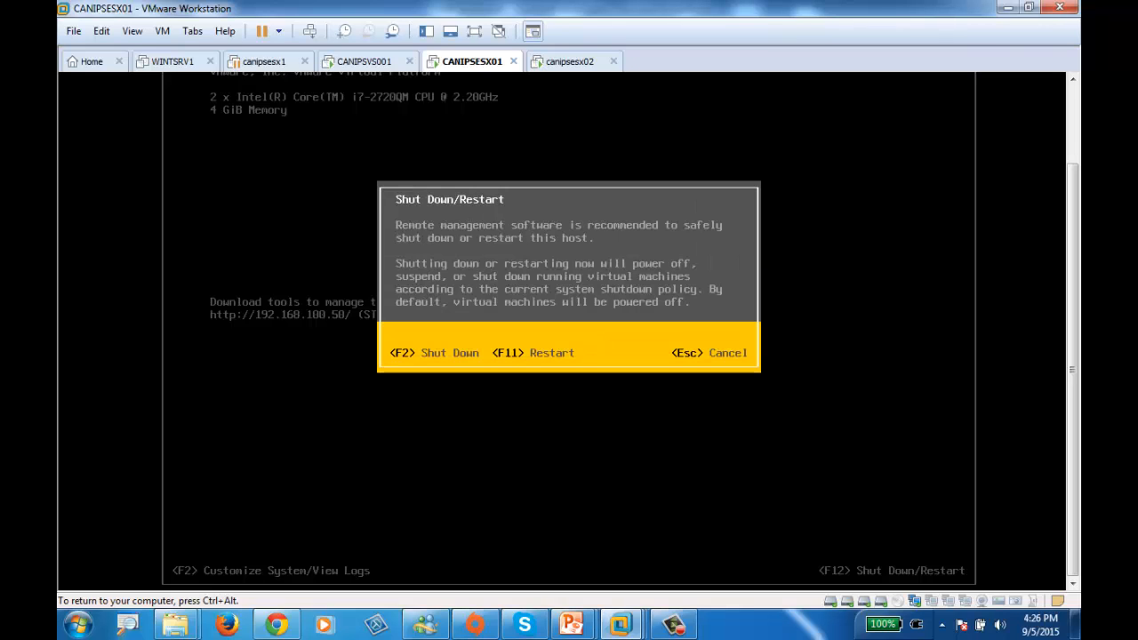
pyautogui.press('F11')
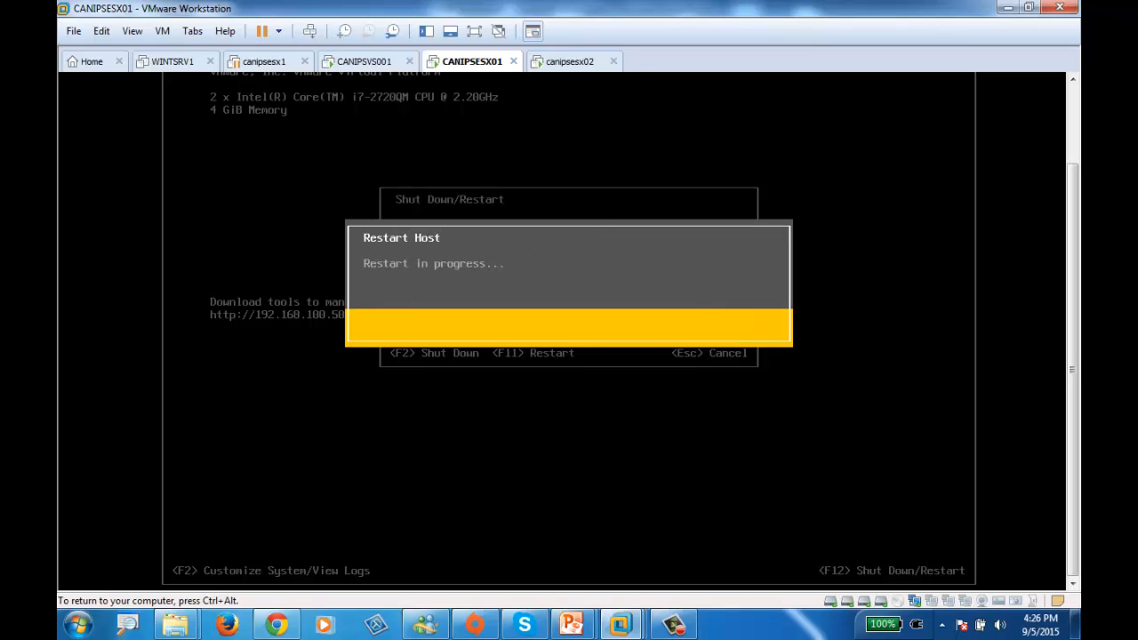
# Open the settings of the canipsesx02 virtual machine and add a network adapter using NAT, connected at power on
pyautogui.hotkey('ctrl', 'alt')
pyautogui.click(571, 64)
pyautogui.rightClick(570, 69)
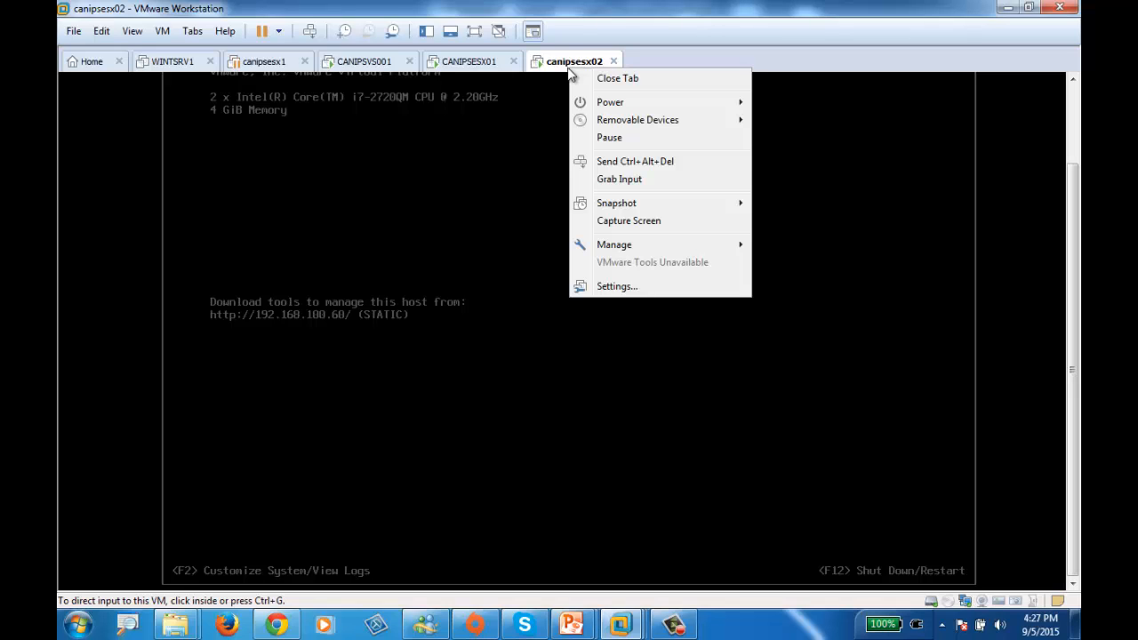
pyautogui.moveTo(643, 104)
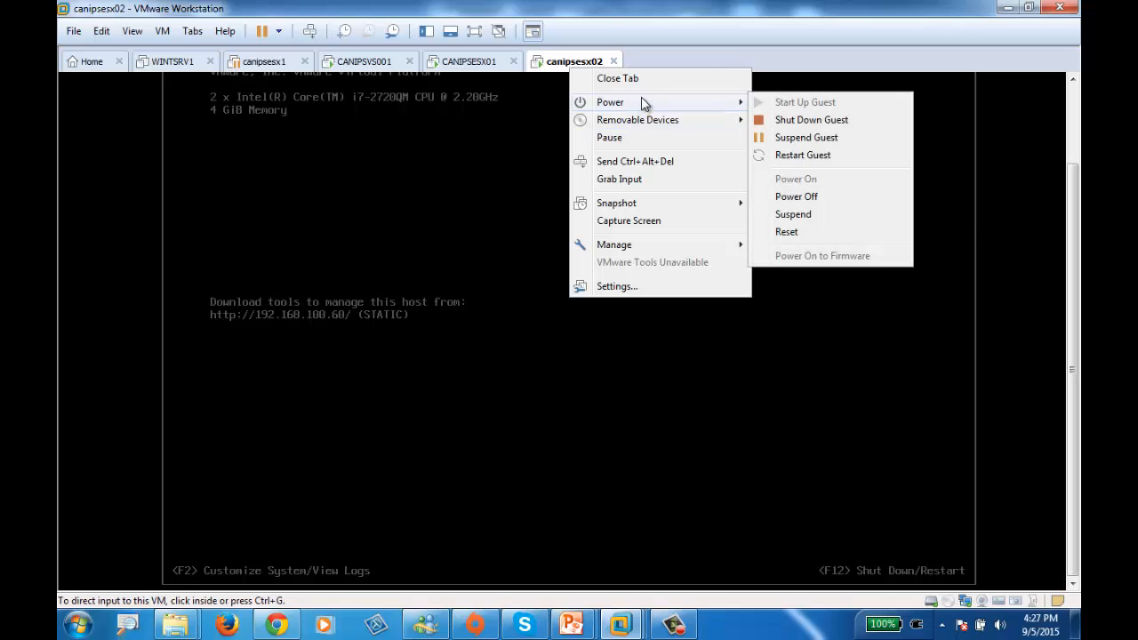
pyautogui.click(632, 286)
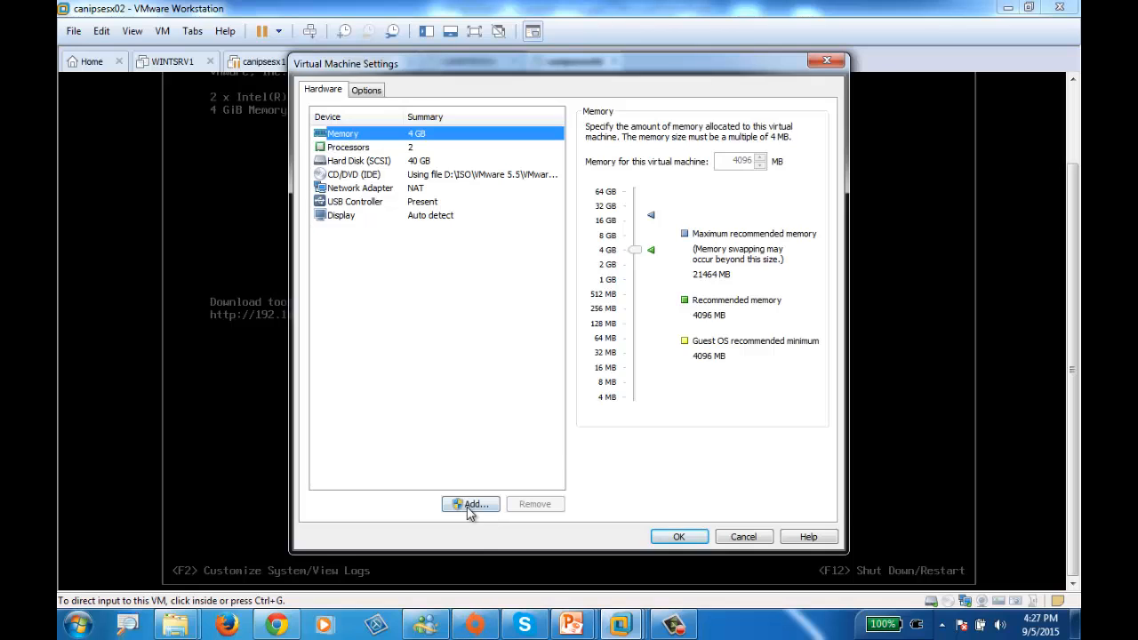
pyautogui.click(471, 504)
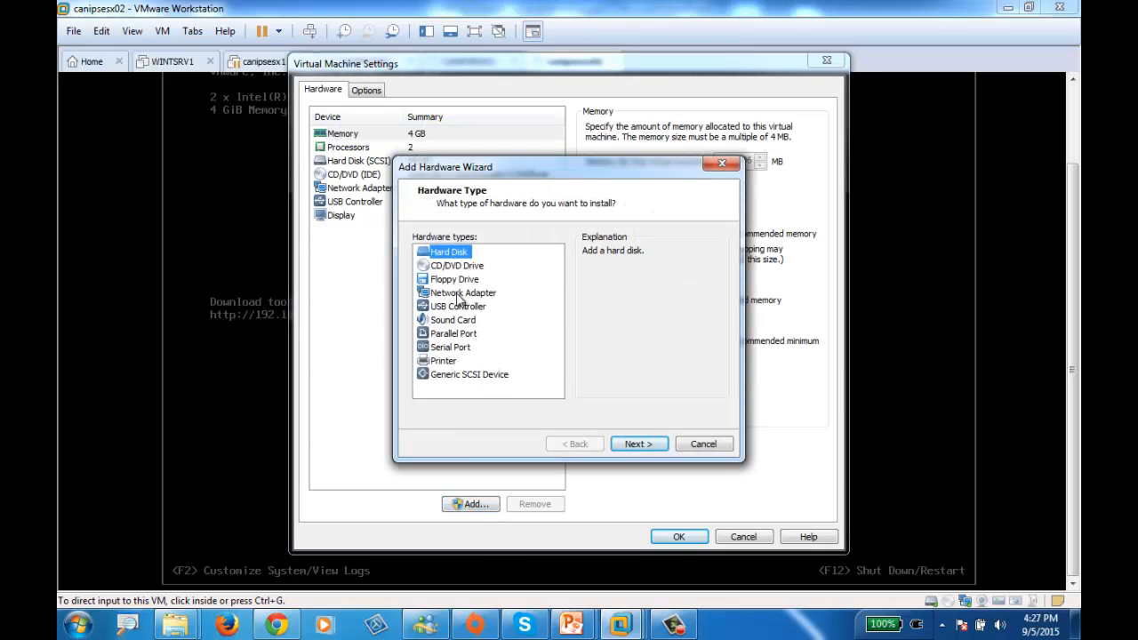
pyautogui.click(459, 296)
pyautogui.click(633, 443)
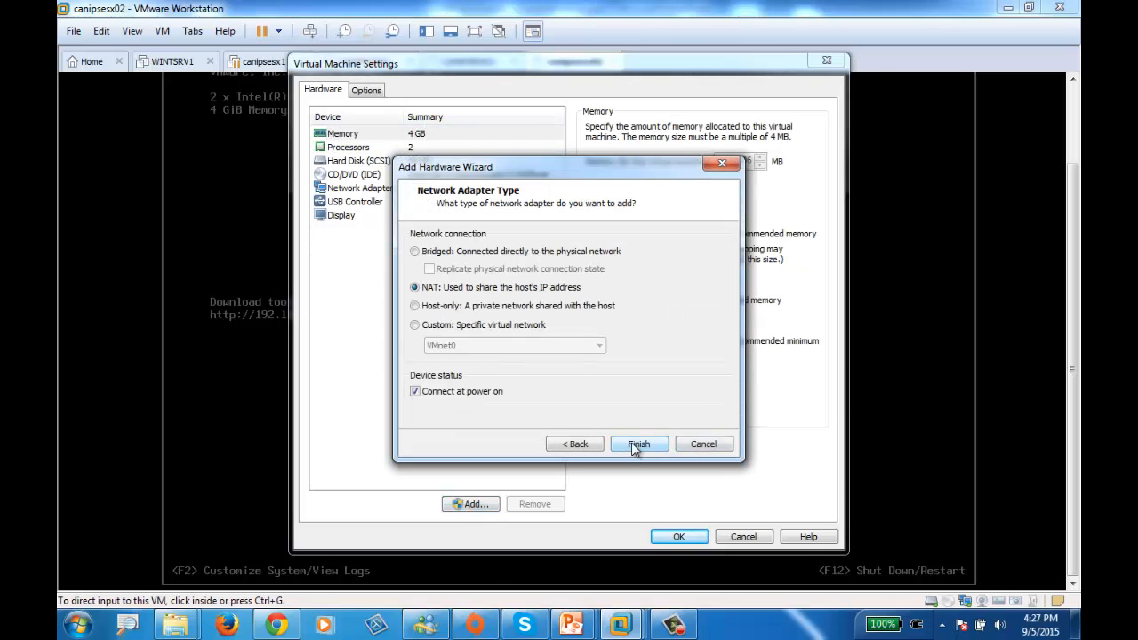
pyautogui.click(631, 442)
# Add two more NAT network adapters to canipsesx02, both connected at power on
pyautogui.click(470, 505)
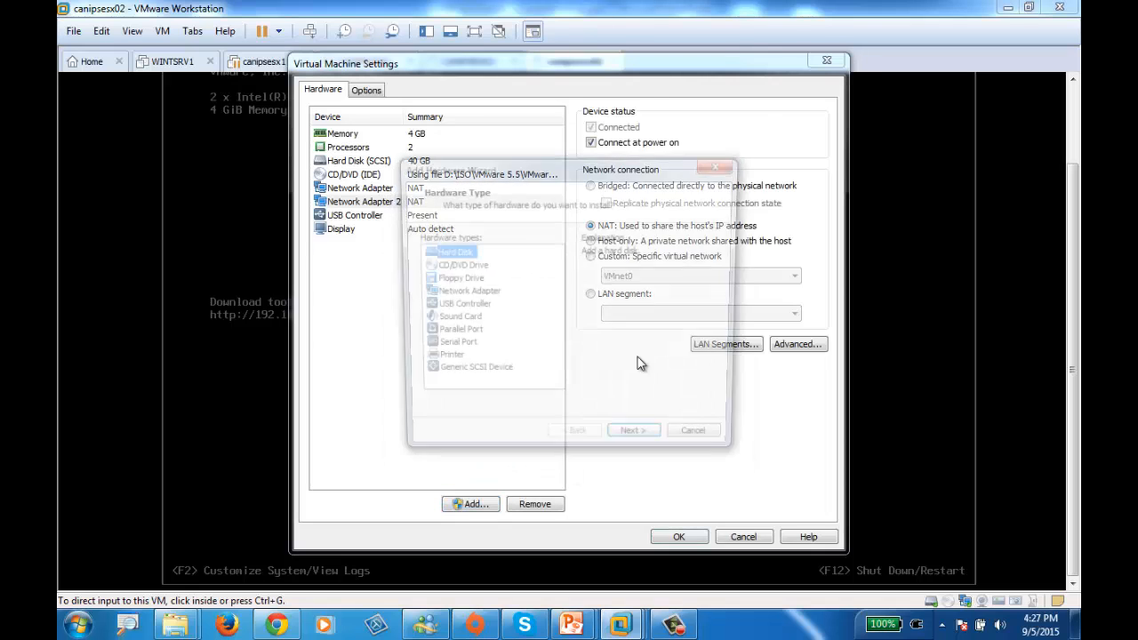
pyautogui.click(455, 295)
pyautogui.click(627, 443)
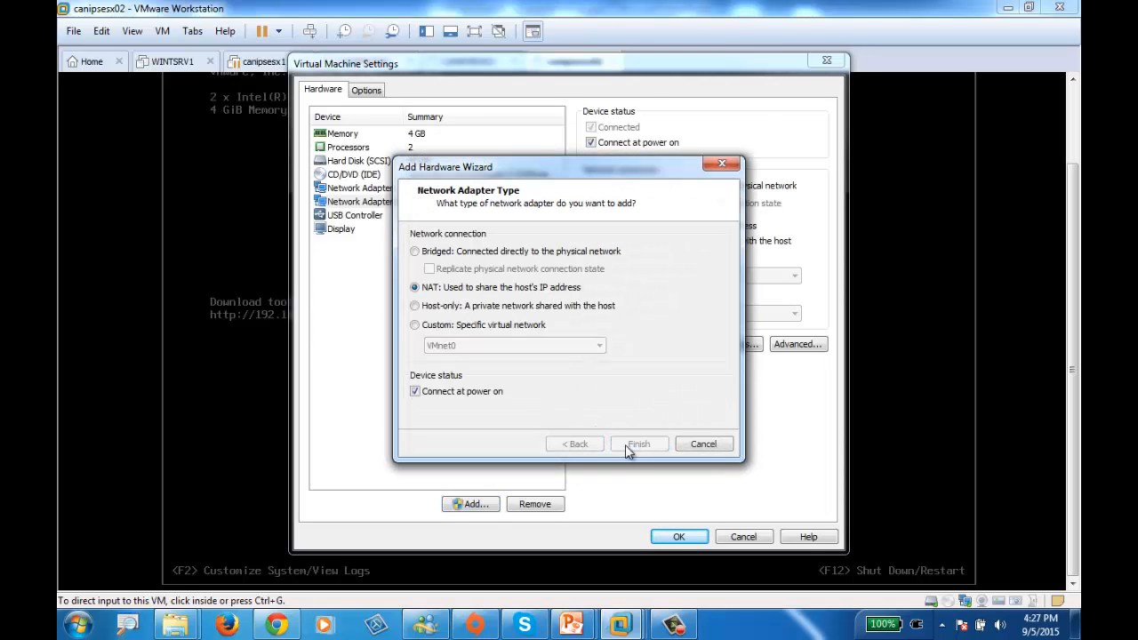
pyautogui.click(640, 444)
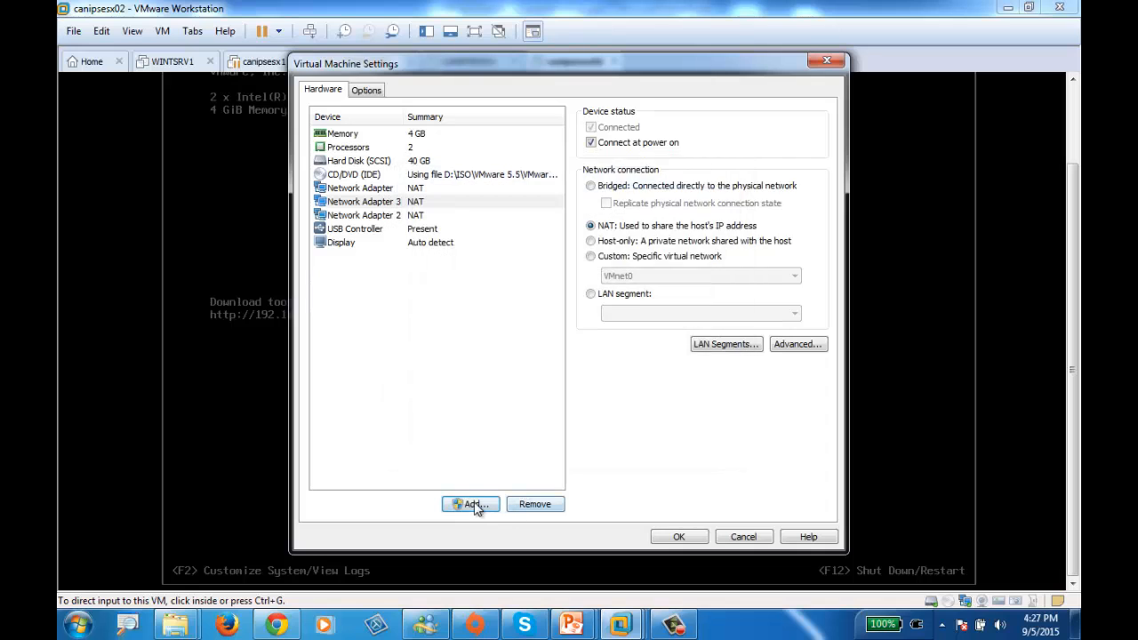
pyautogui.click(470, 504)
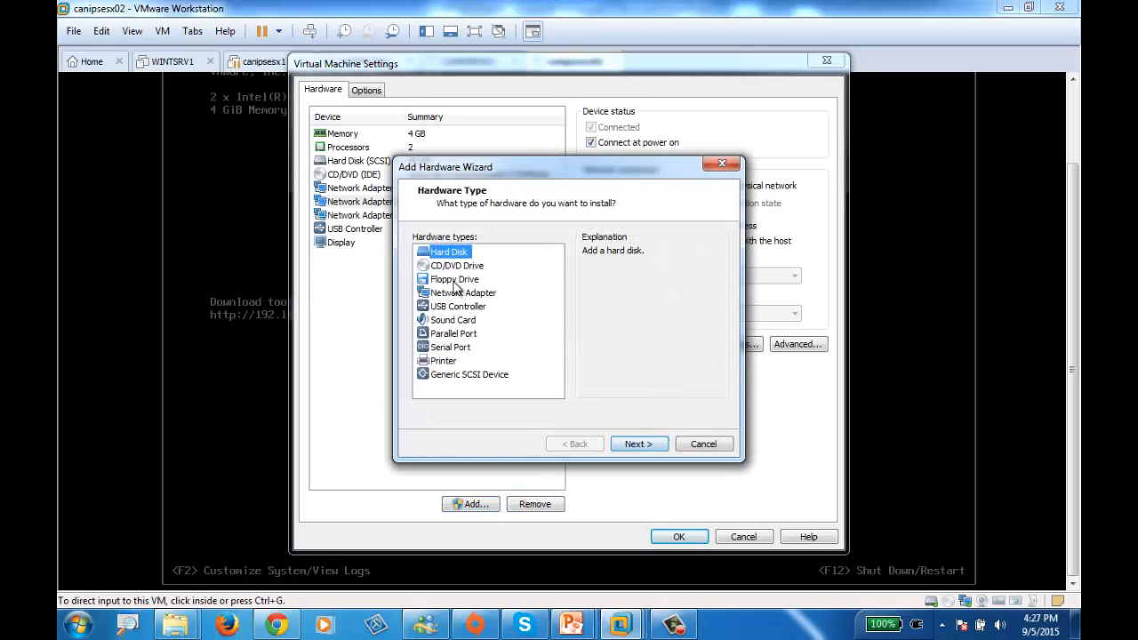
pyautogui.click(473, 322)
pyautogui.click(469, 297)
pyautogui.click(638, 444)
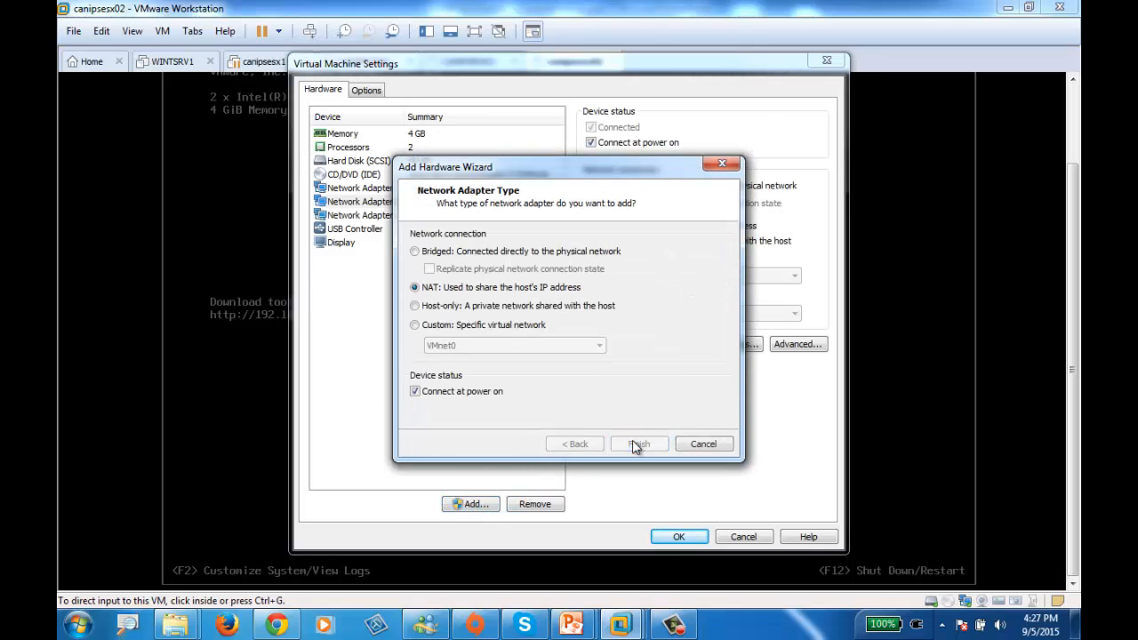
pyautogui.click(474, 508)
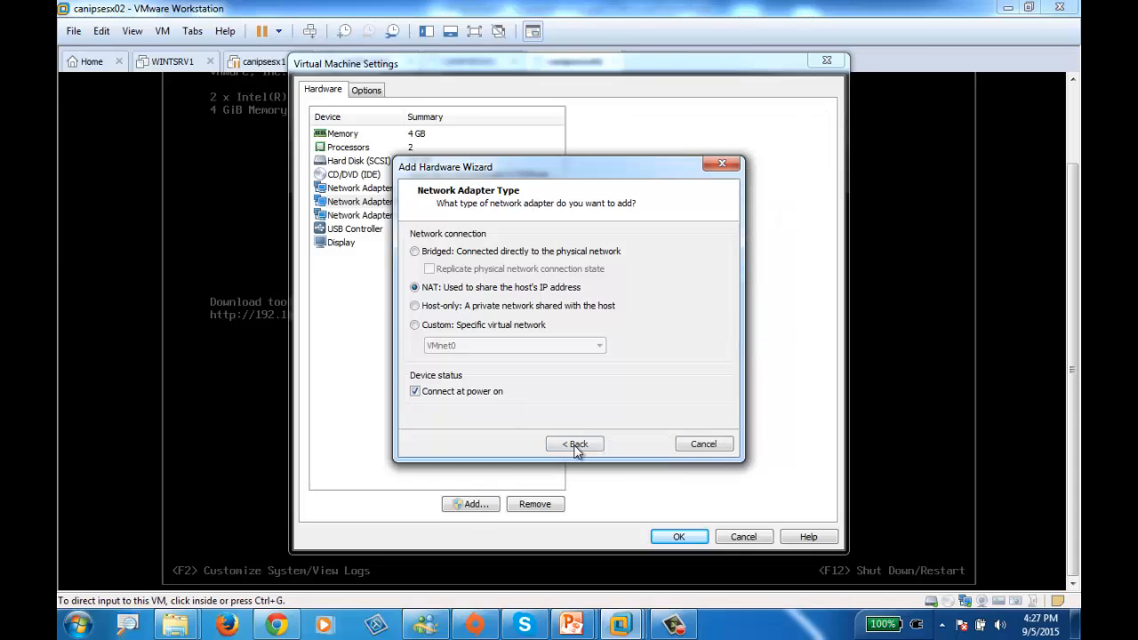
pyautogui.click(639, 444)
pyautogui.click(471, 504)
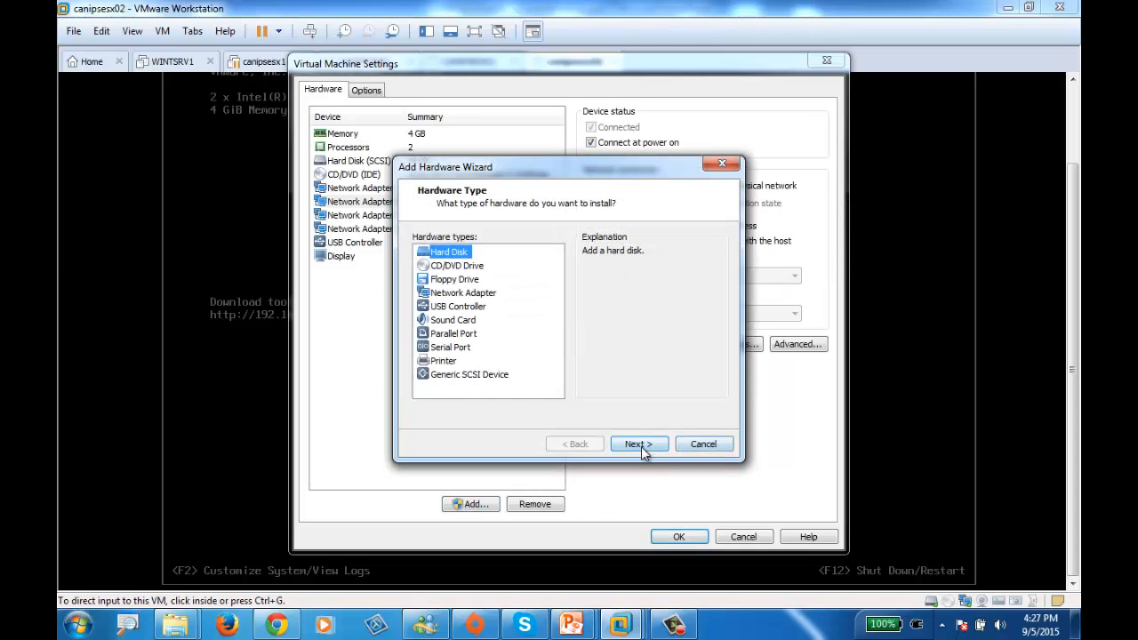
pyautogui.click(640, 444)
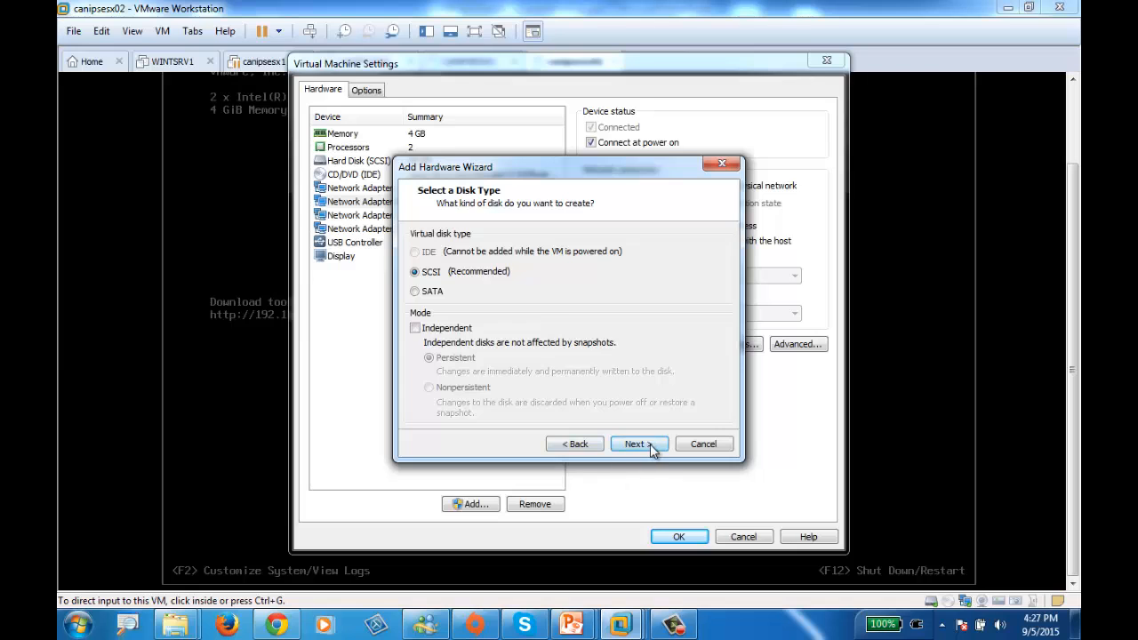
pyautogui.click(650, 444)
pyautogui.click(702, 449)
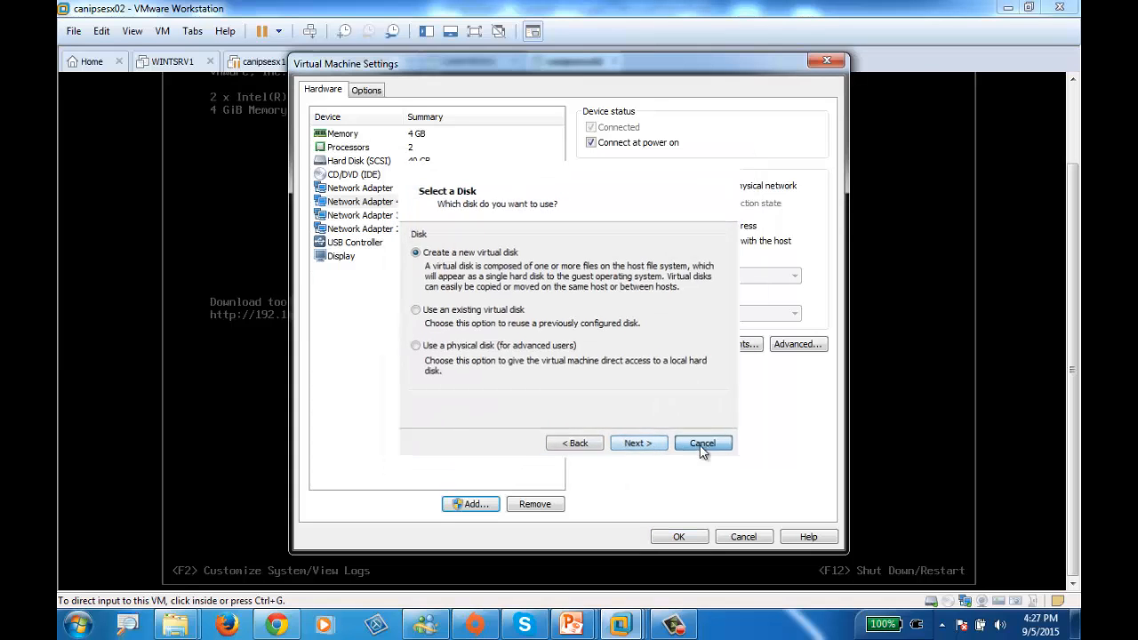
# Add another three NAT network adapters to canipsesx02, up to Network Adapter 7, all connected at power on
pyautogui.click(471, 505)
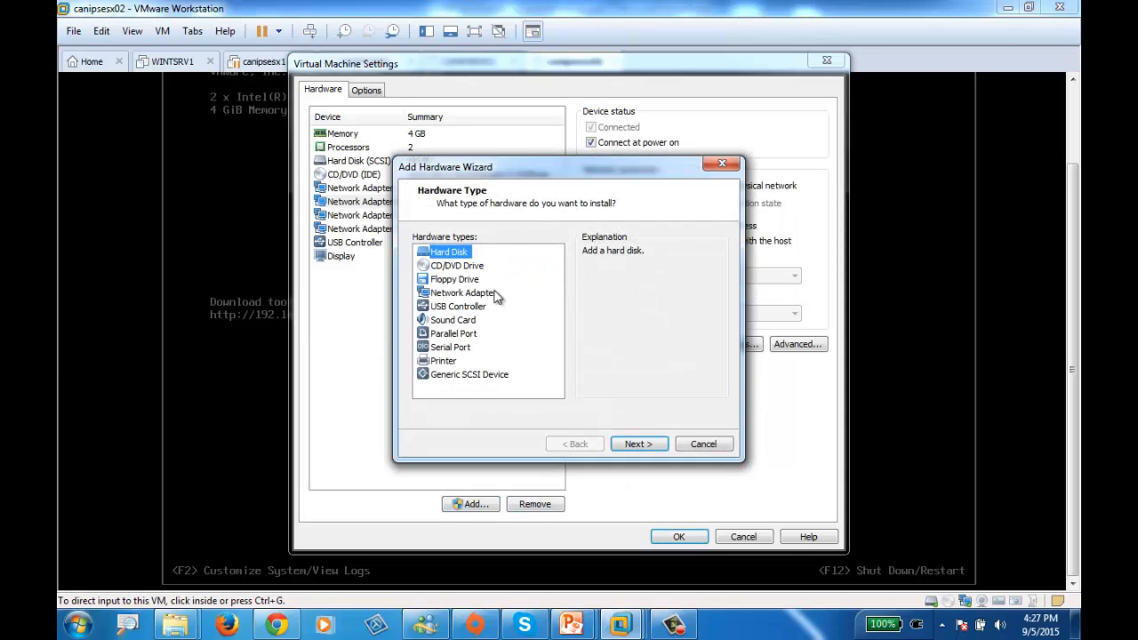
pyautogui.click(457, 281)
pyautogui.click(463, 294)
pyautogui.click(635, 444)
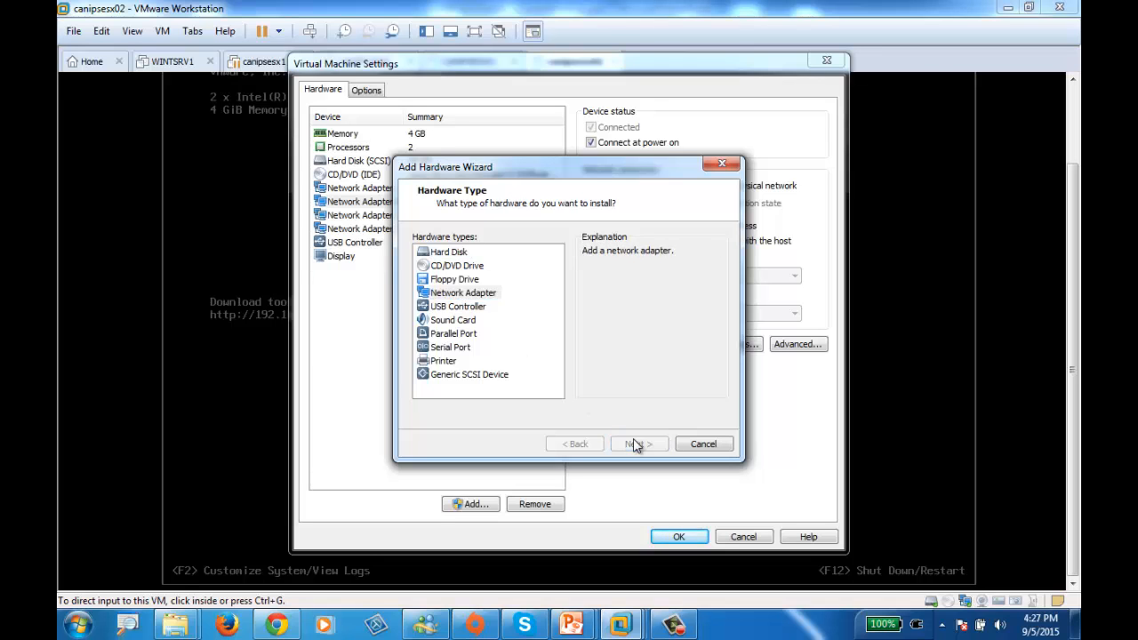
pyautogui.click(637, 444)
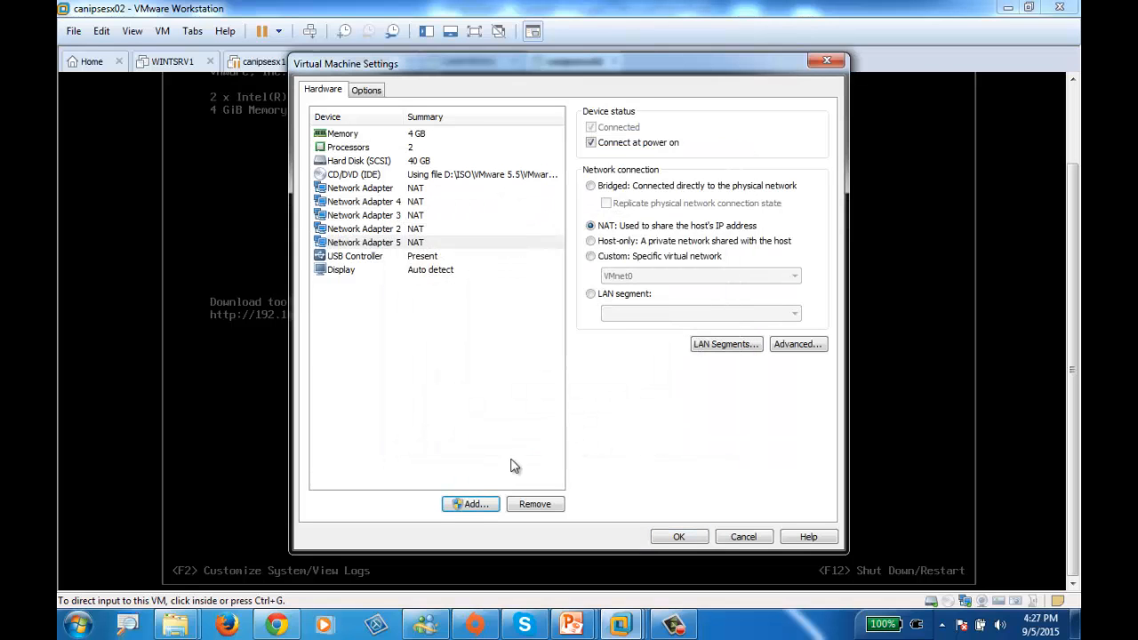
pyautogui.click(474, 505)
pyautogui.click(463, 294)
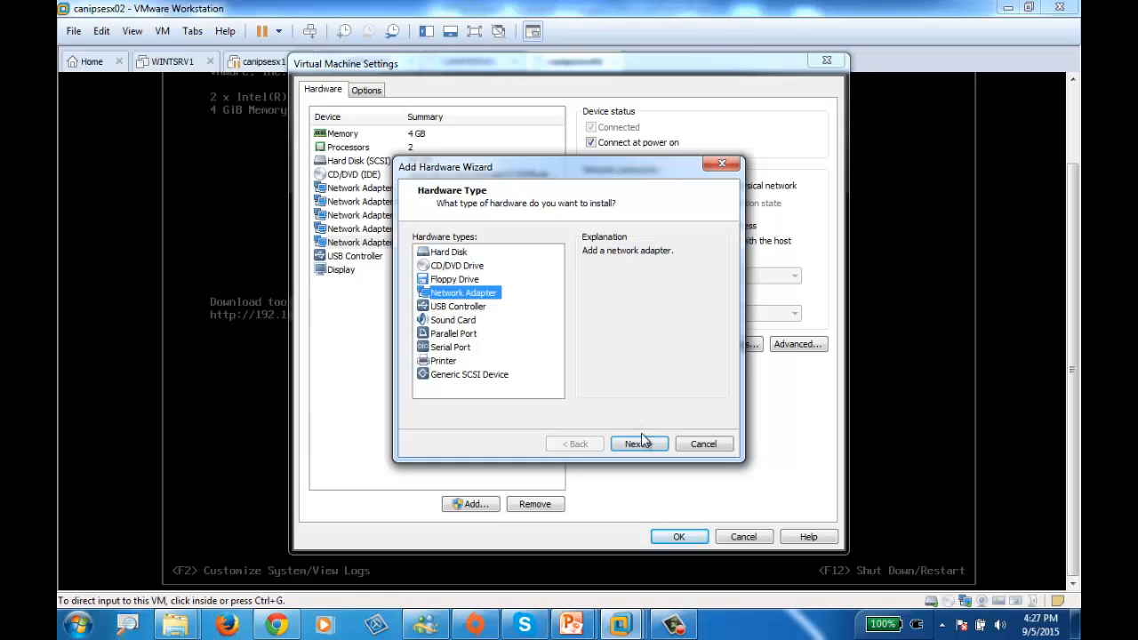
pyautogui.click(640, 444)
pyautogui.click(639, 444)
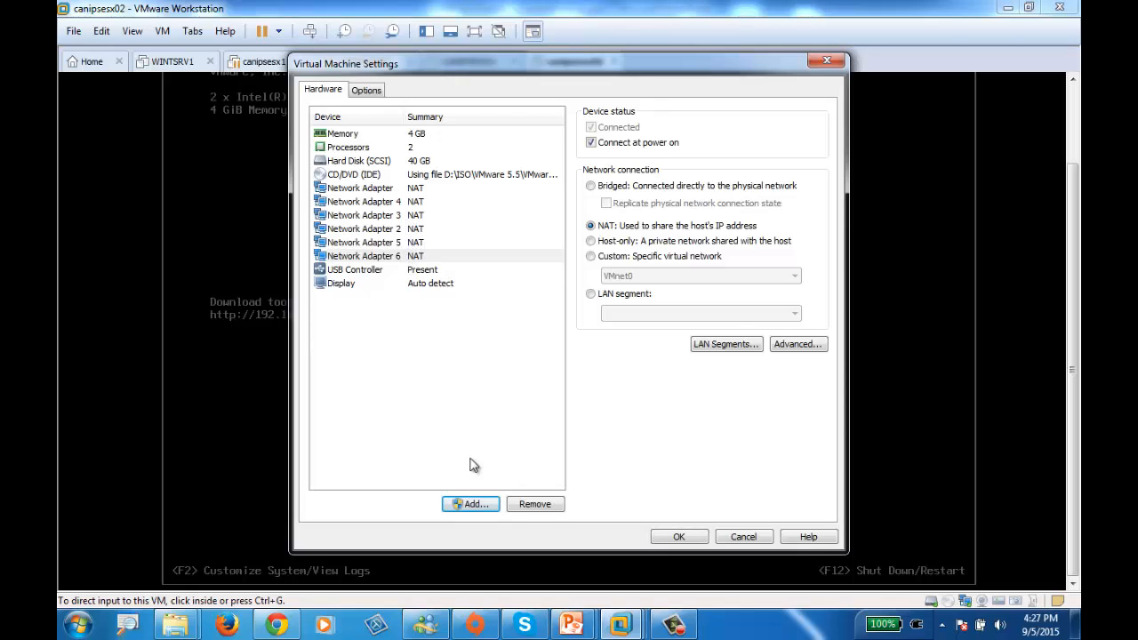
pyautogui.click(473, 505)
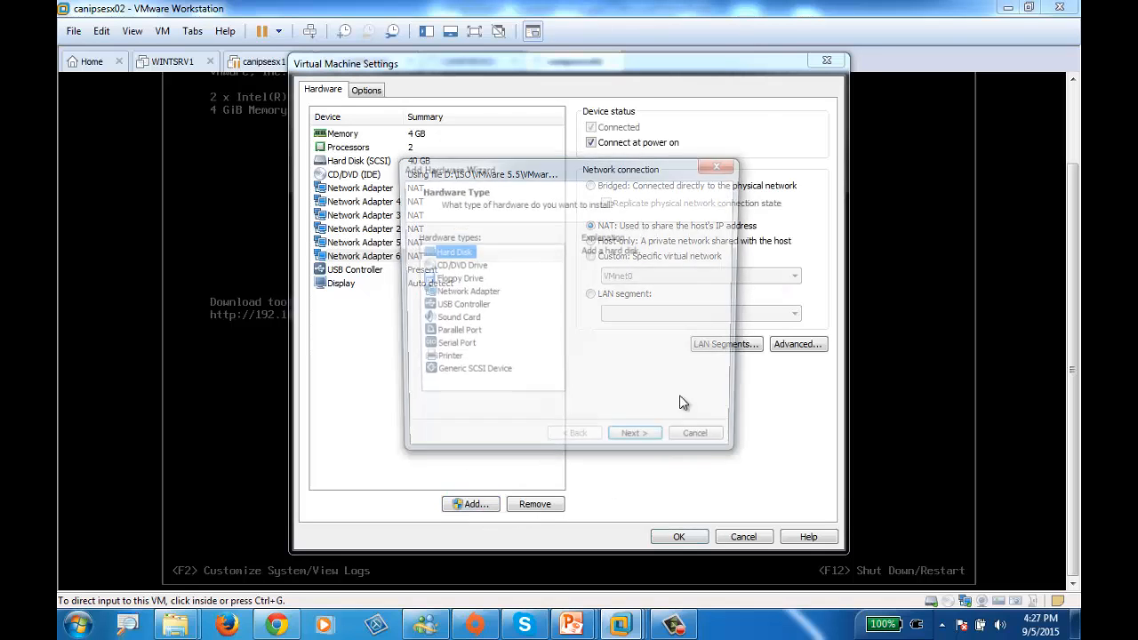
pyautogui.click(456, 294)
pyautogui.click(638, 443)
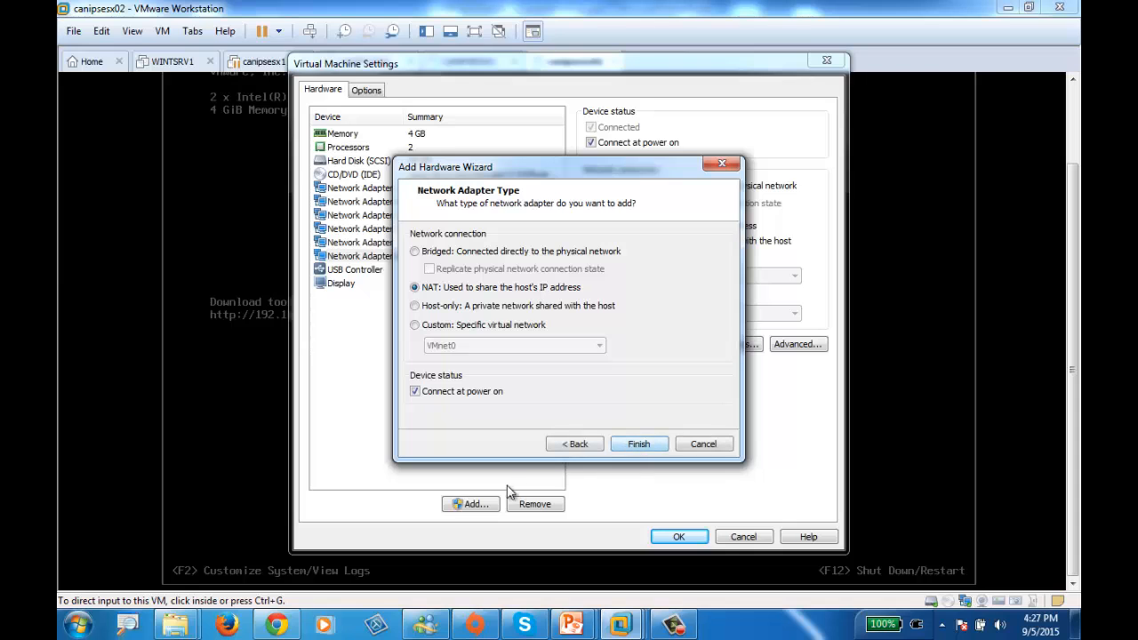
pyautogui.click(638, 444)
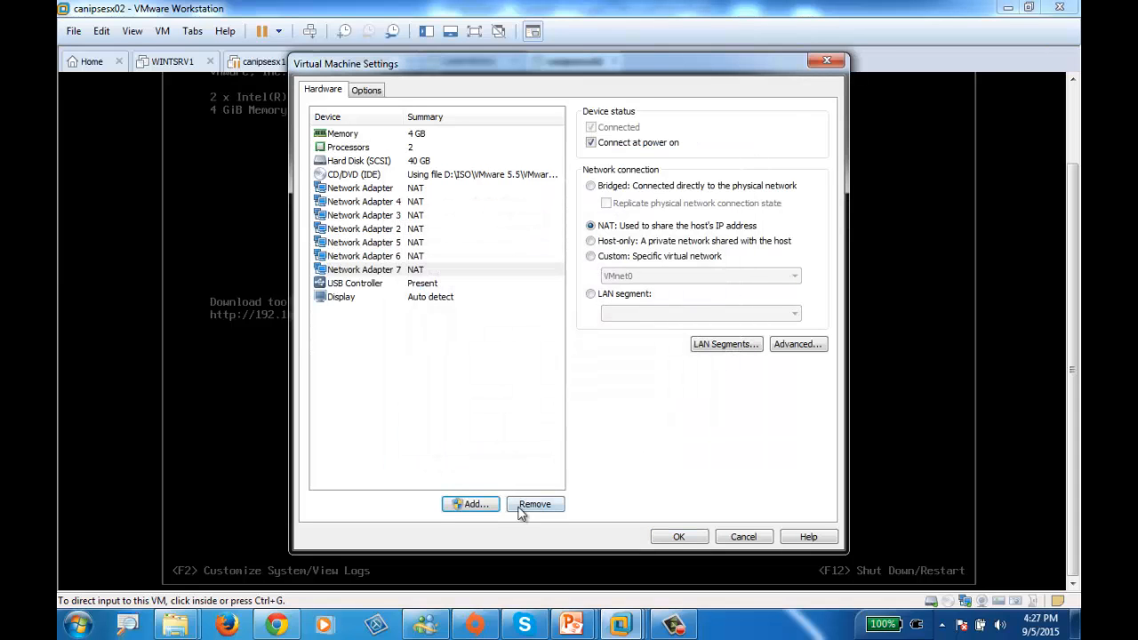
# Add two more NAT network adapters to canipsesx02, Network Adapter 8 and Network Adapter 9, both connected at power on
pyautogui.click(480, 507)
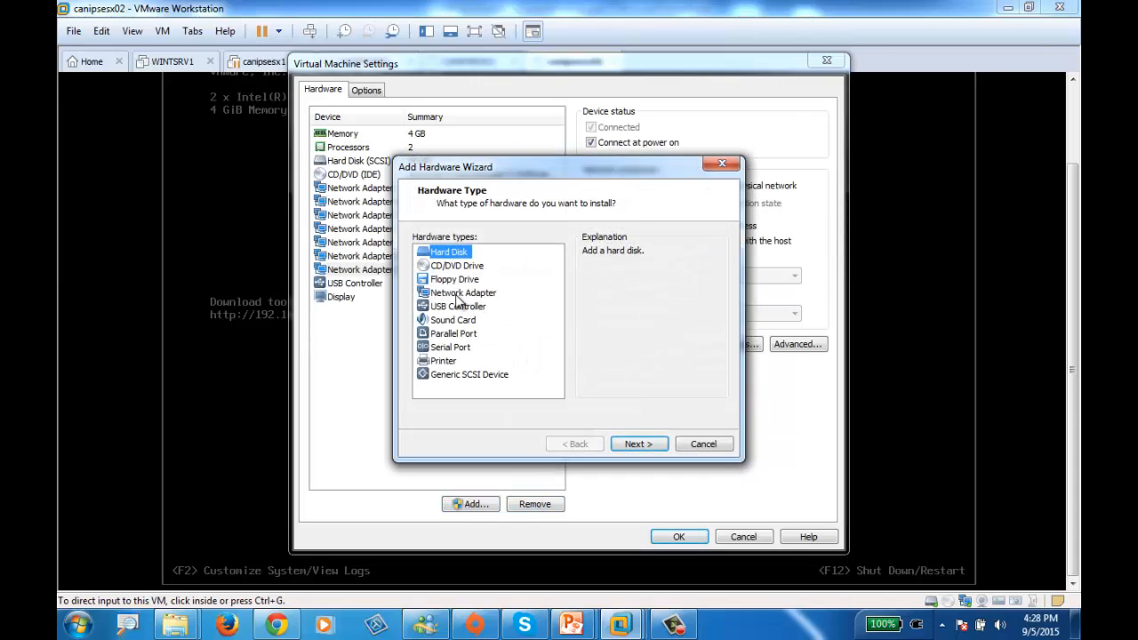
pyautogui.click(457, 293)
pyautogui.click(646, 445)
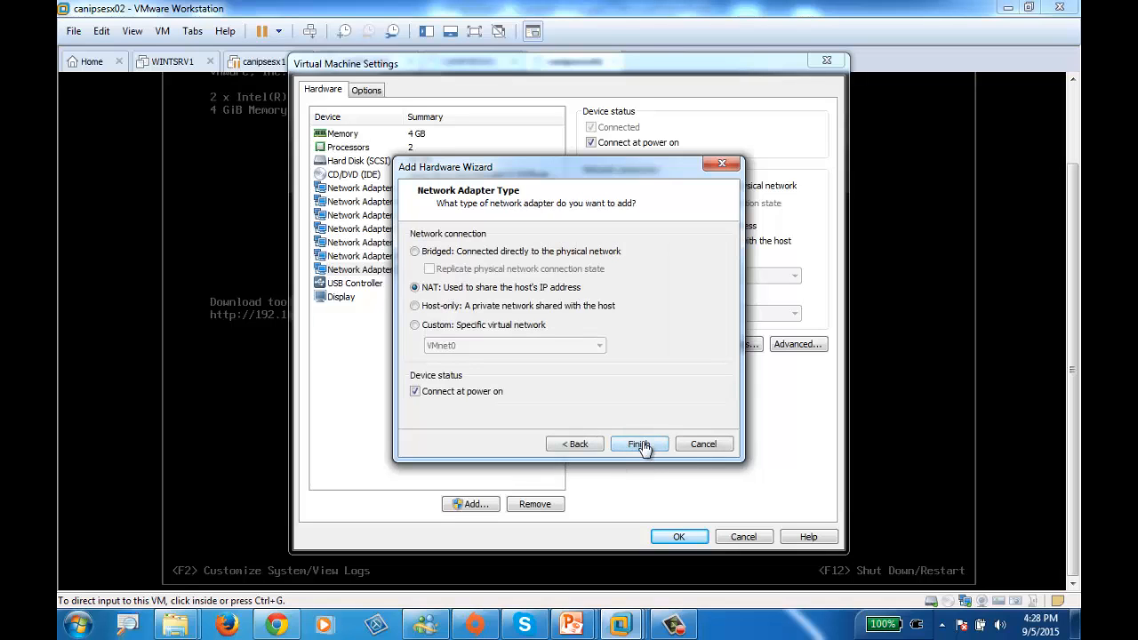
pyautogui.click(640, 444)
pyautogui.click(477, 504)
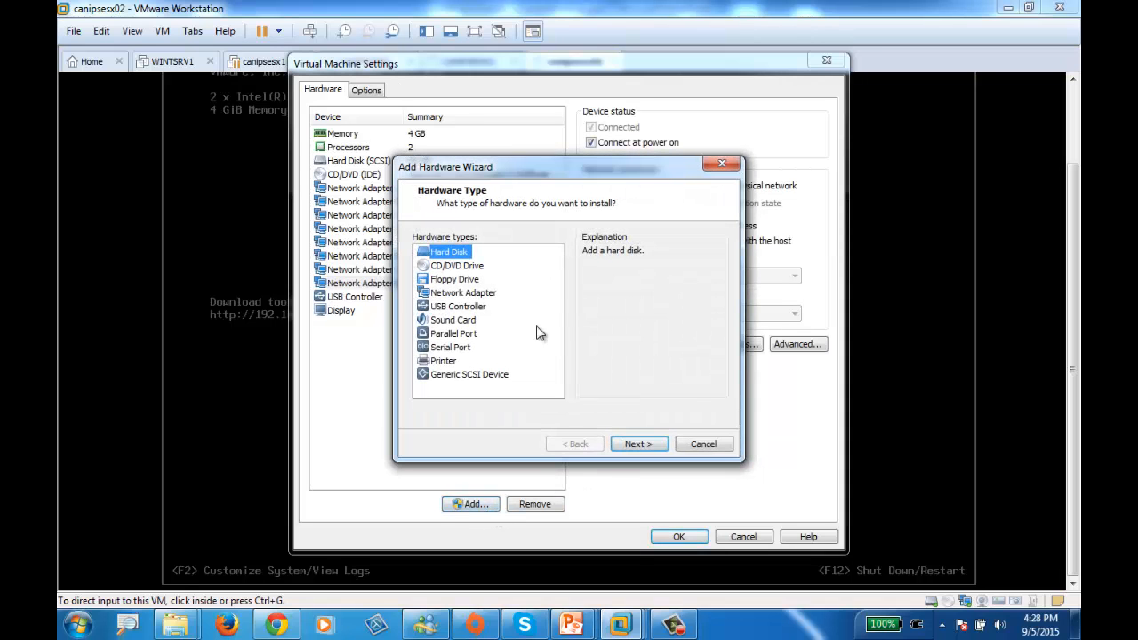
pyautogui.click(470, 294)
pyautogui.click(652, 445)
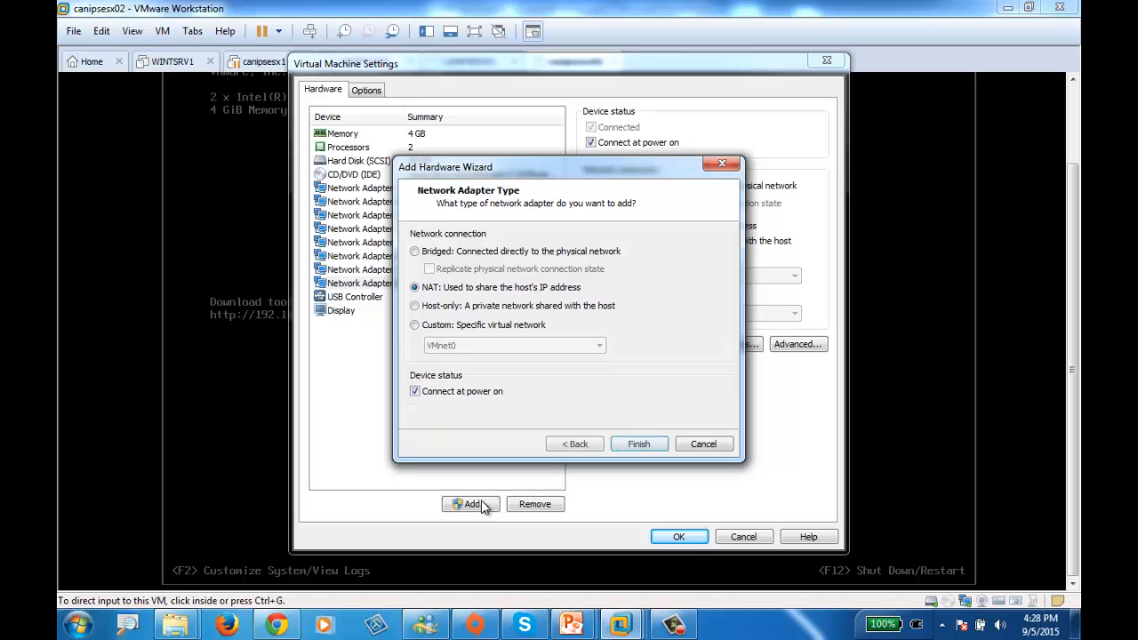
pyautogui.click(654, 444)
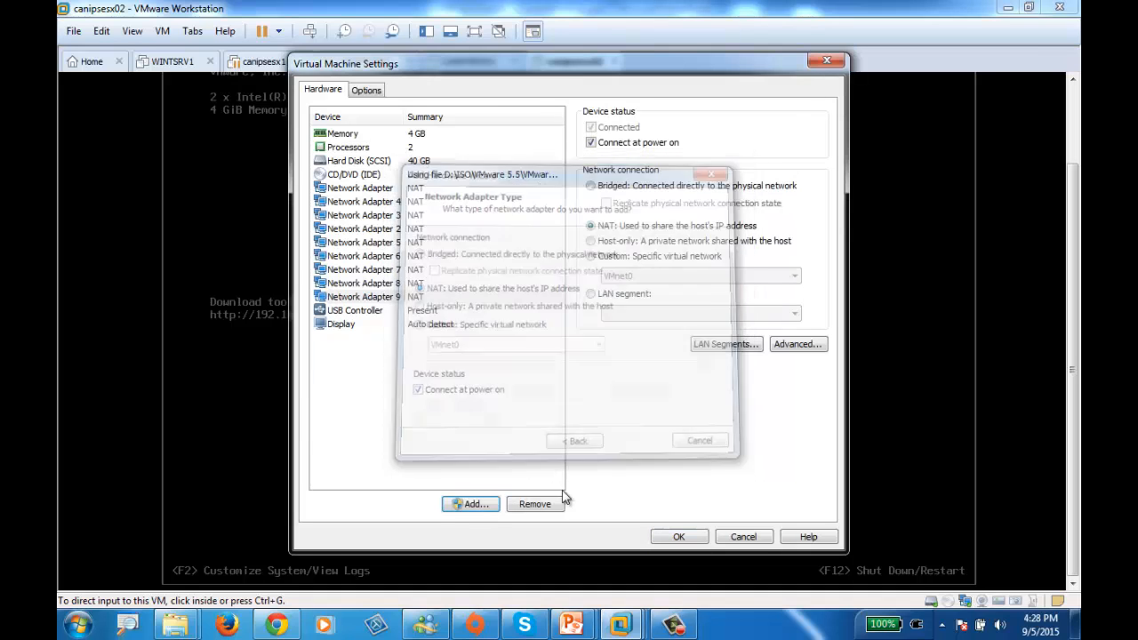
# Add one last NAT network adapter to canipsesx02, connected at power on, and save the virtual machine settings
pyautogui.click(468, 504)
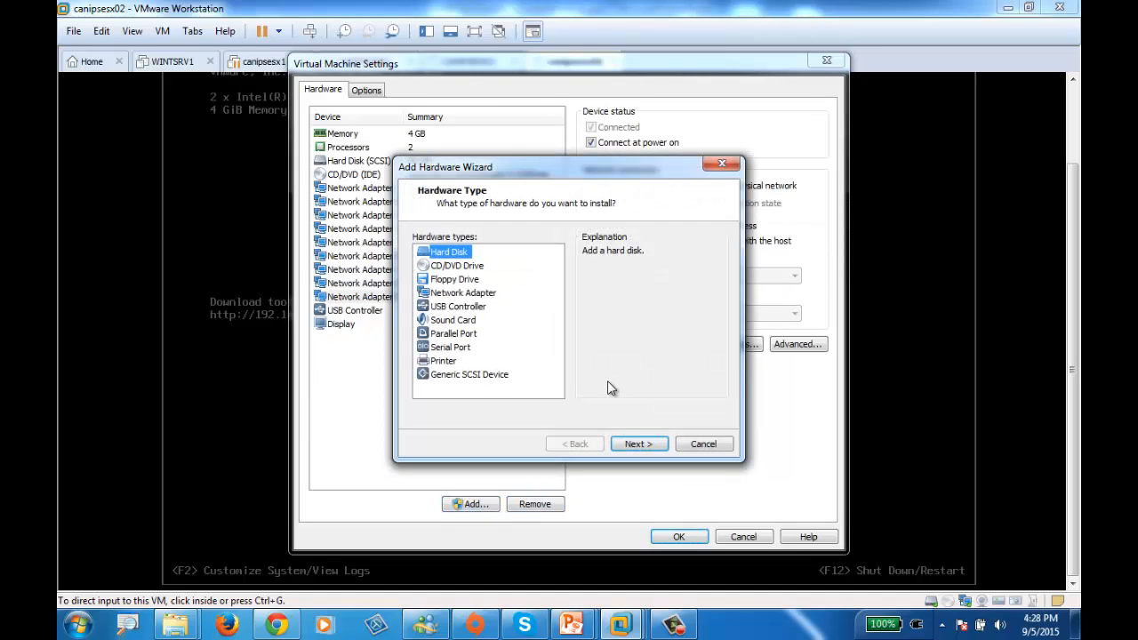
pyautogui.click(472, 299)
pyautogui.click(638, 445)
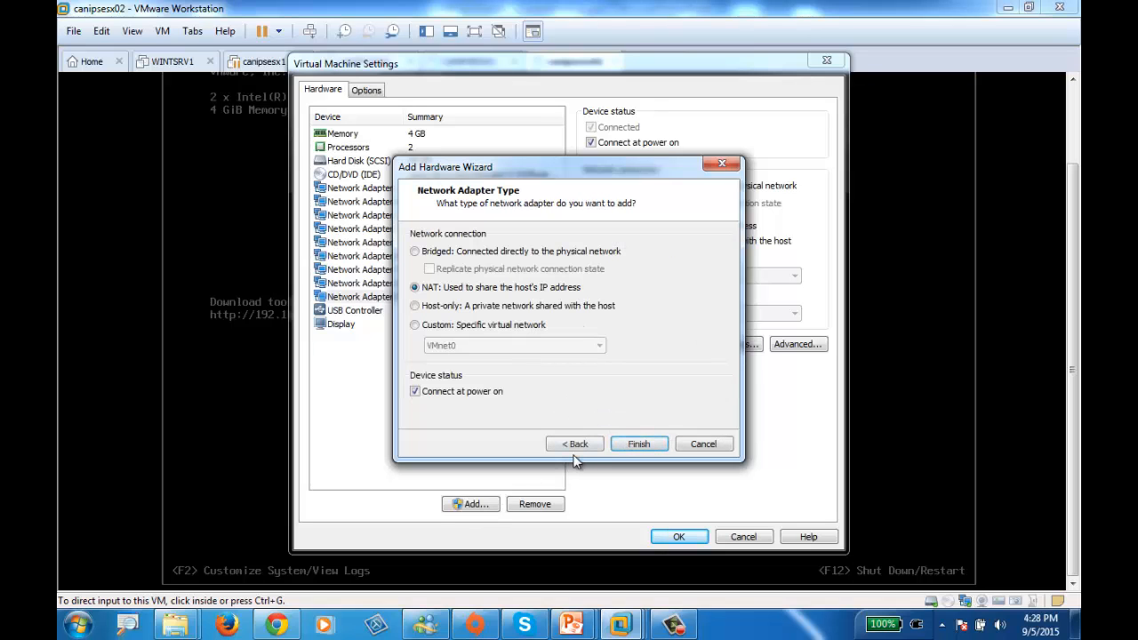
pyautogui.click(645, 448)
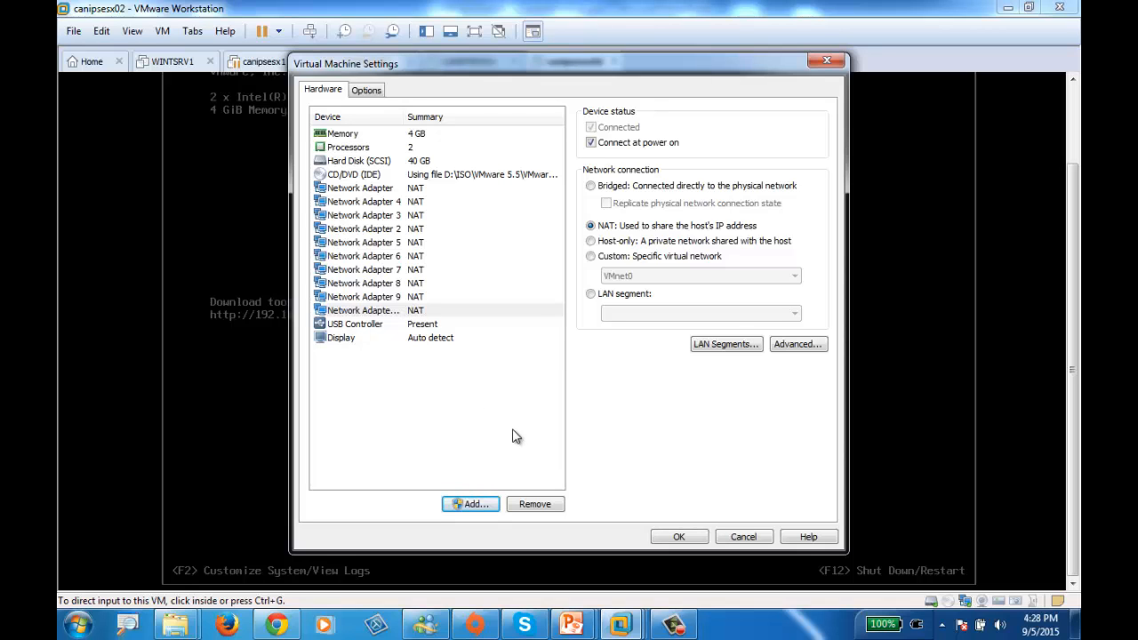
pyautogui.click(679, 538)
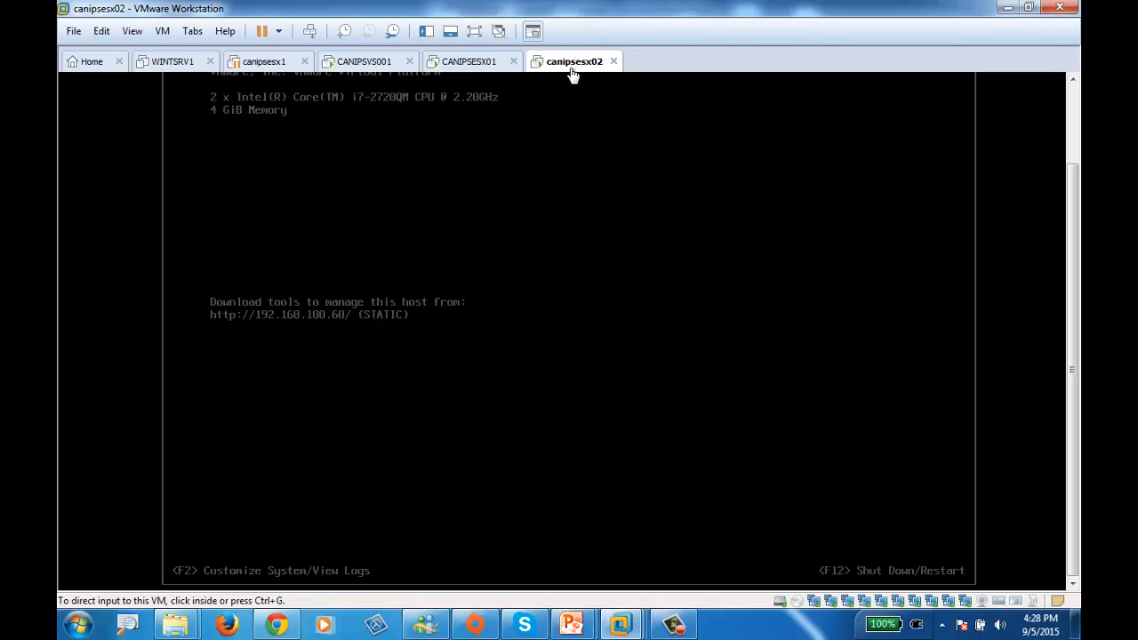
# Restart the canipsesx02 host from its console, authenticating as root with the account password, and switch to the CANIPSESX01 console
pyautogui.click(560, 143)
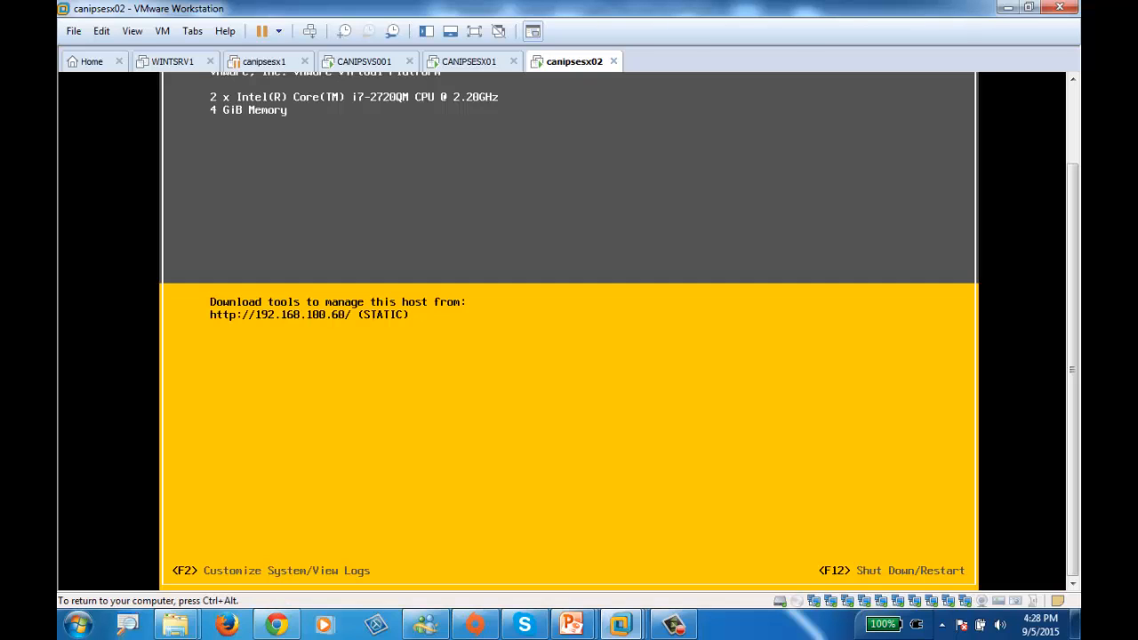
pyautogui.press('F2')
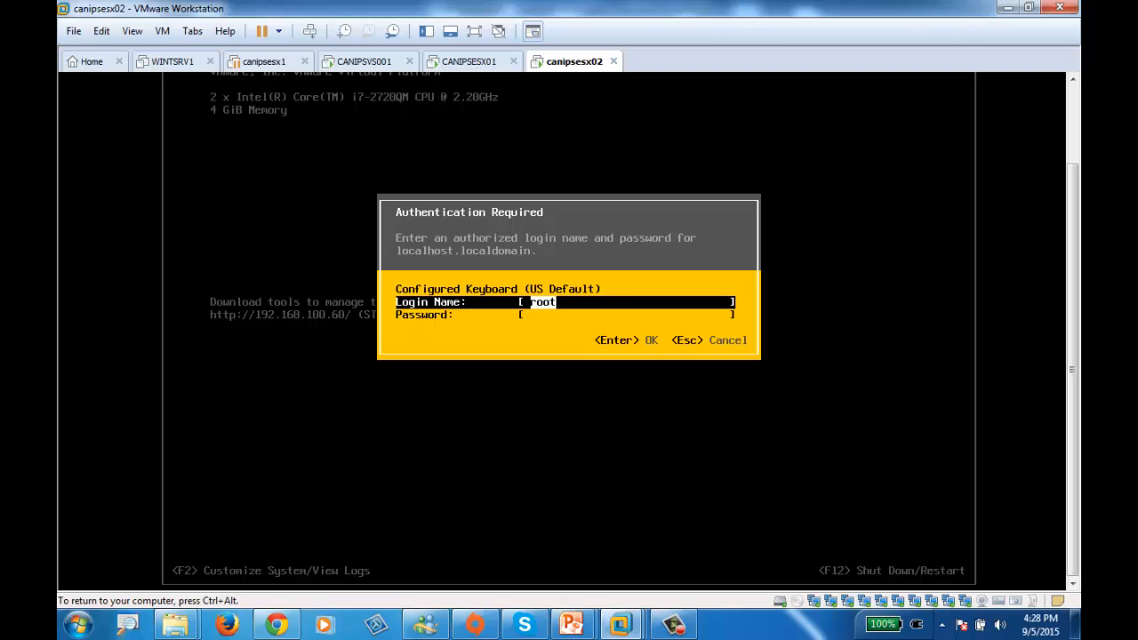
pyautogui.press('Tab')
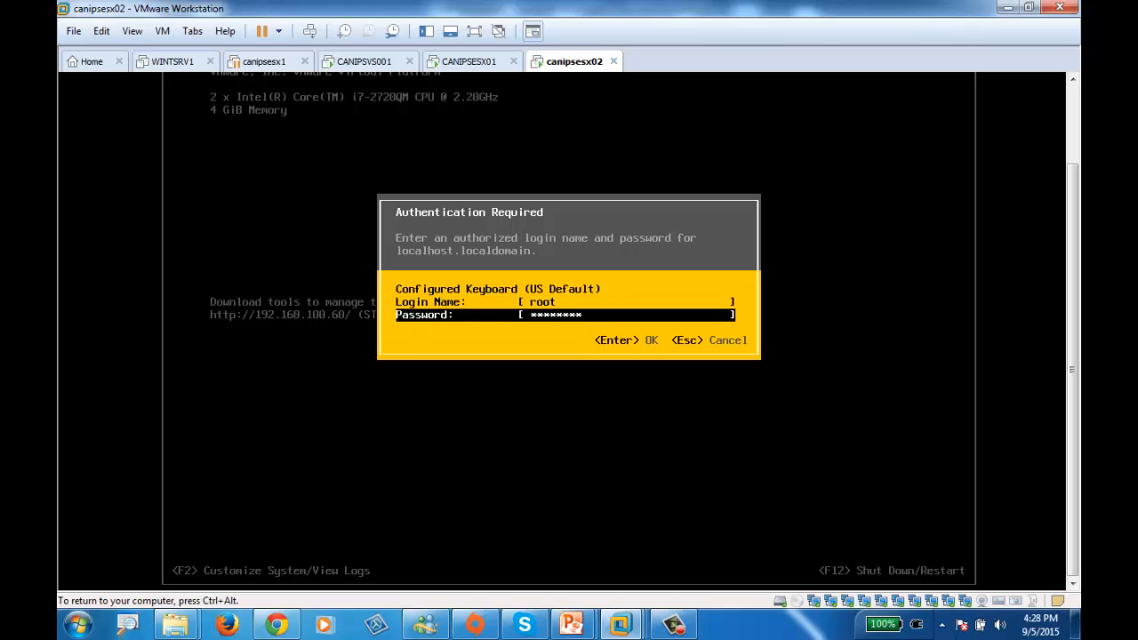
pyautogui.press('Return')
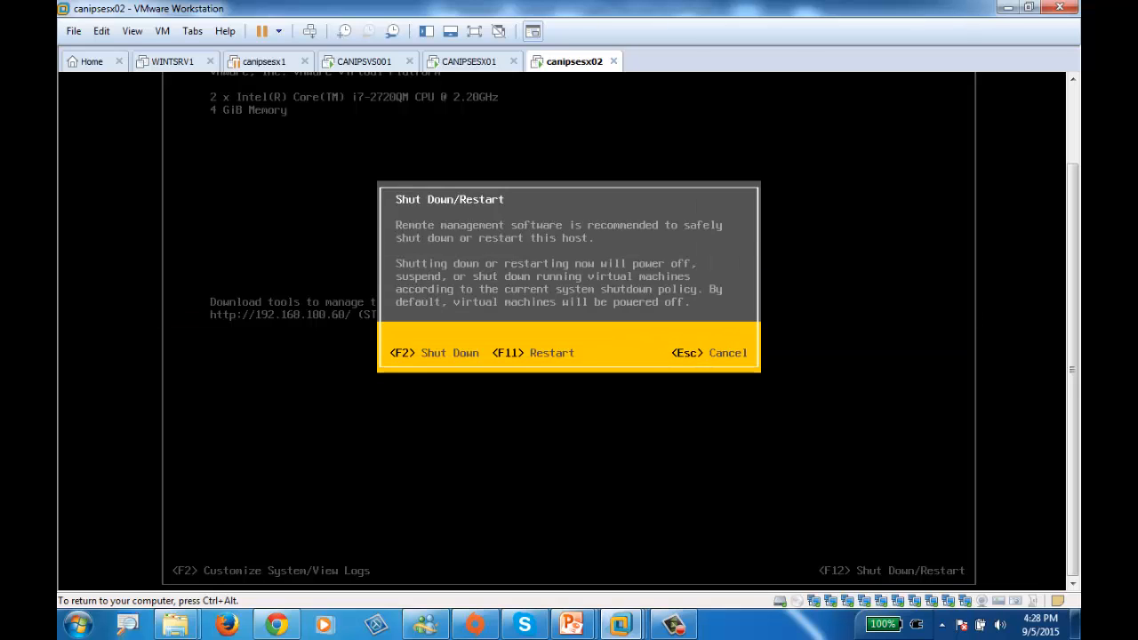
pyautogui.press('F11')
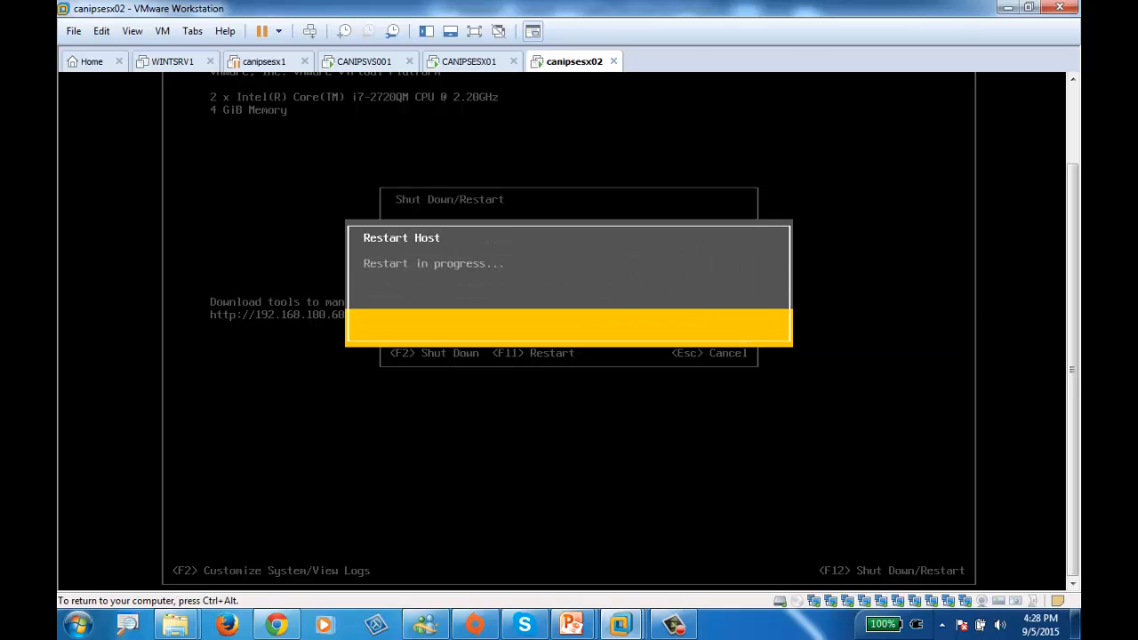
pyautogui.click(464, 62)
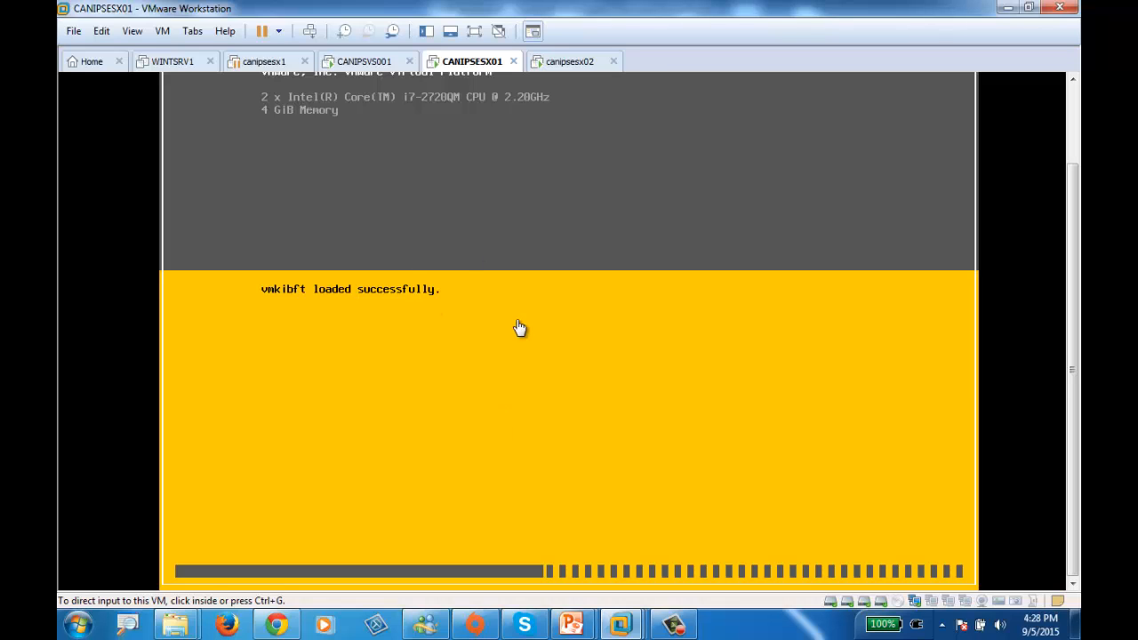
pyautogui.click(687, 634)
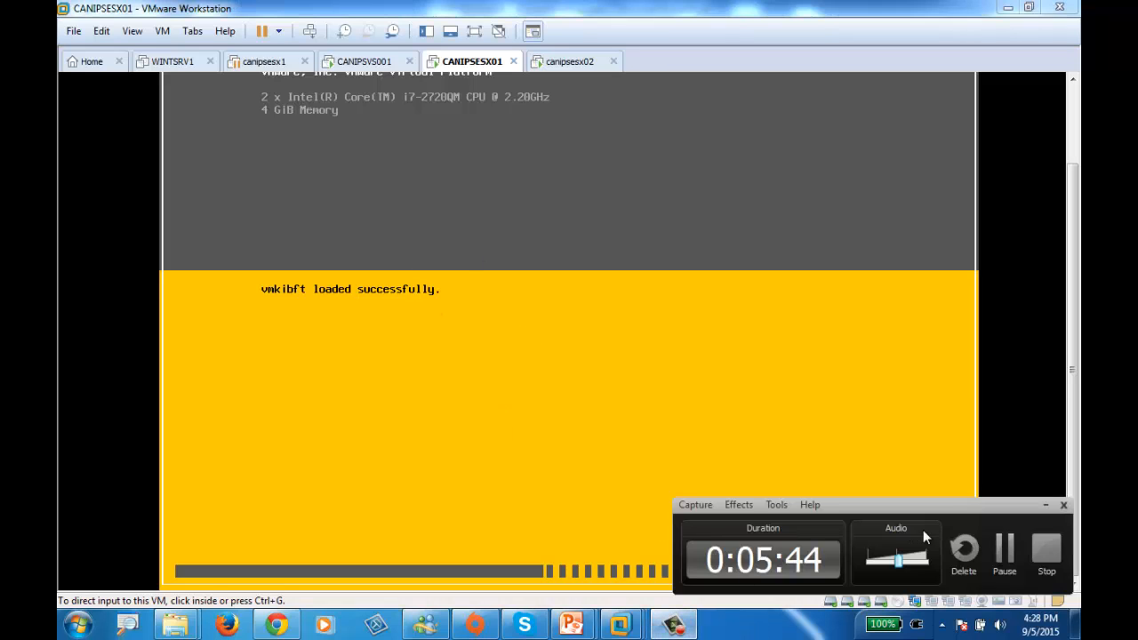
pyautogui.click(1002, 555)
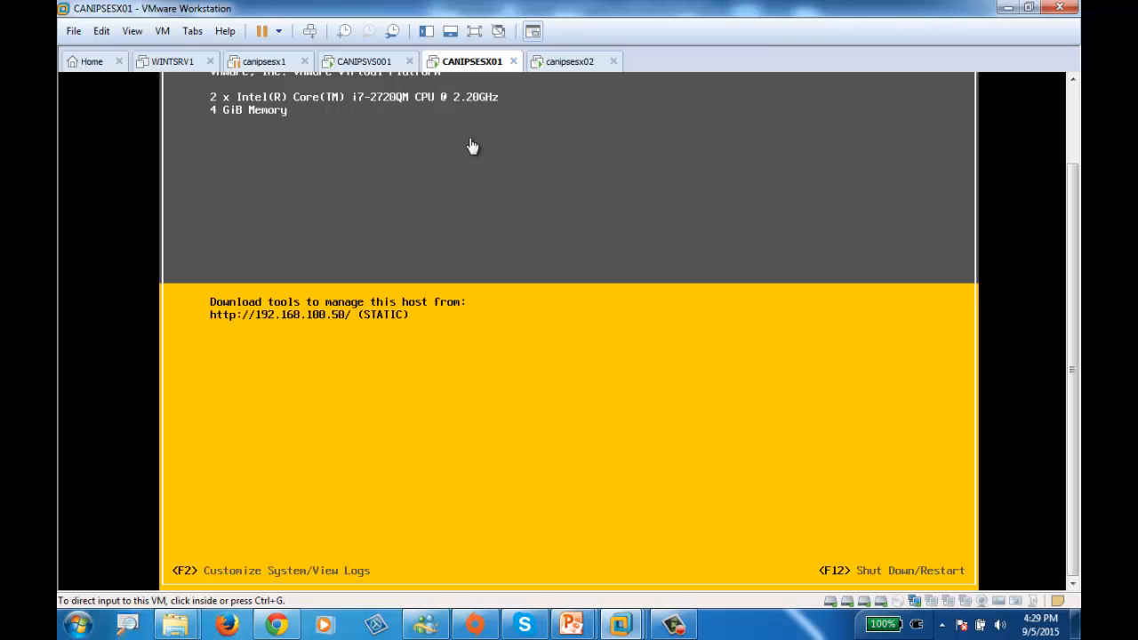
# Log in to the system customization of the CANIPSESX01 host as root with the account password
pyautogui.click(543, 264)
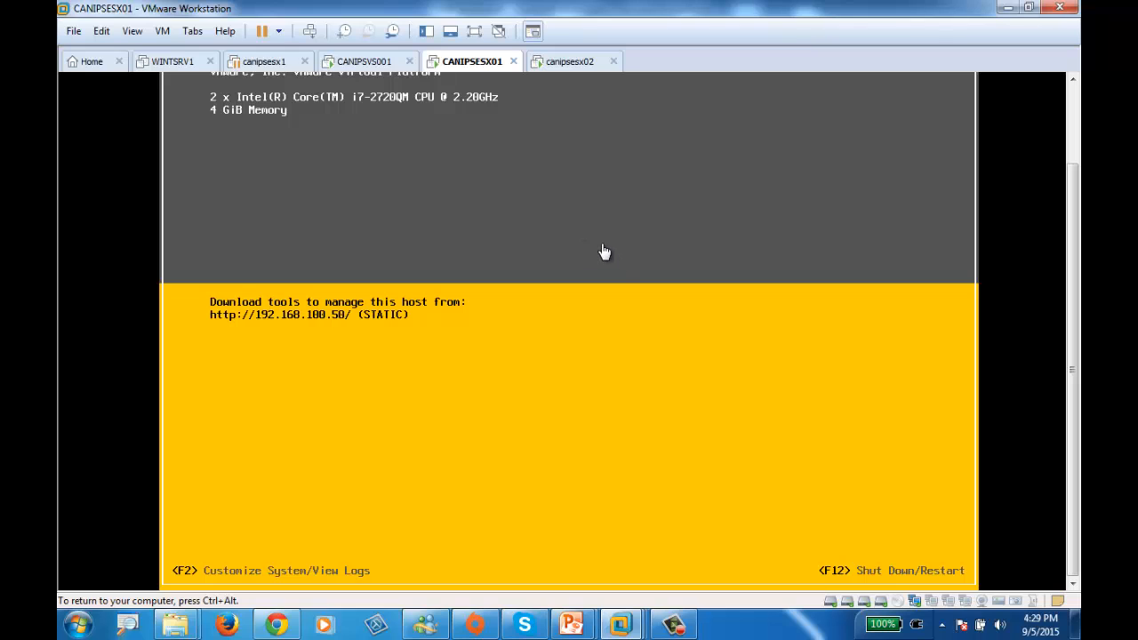
pyautogui.hotkey('ctrl', 'alt')
pyautogui.click(626, 320)
pyautogui.press('F2')
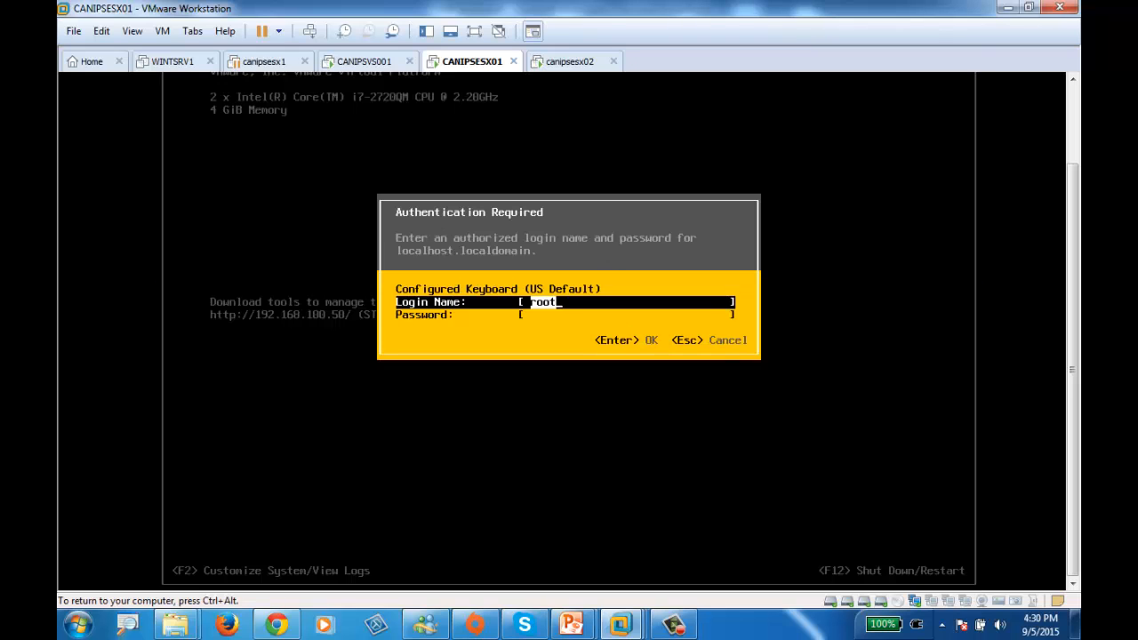
pyautogui.press('Tab')
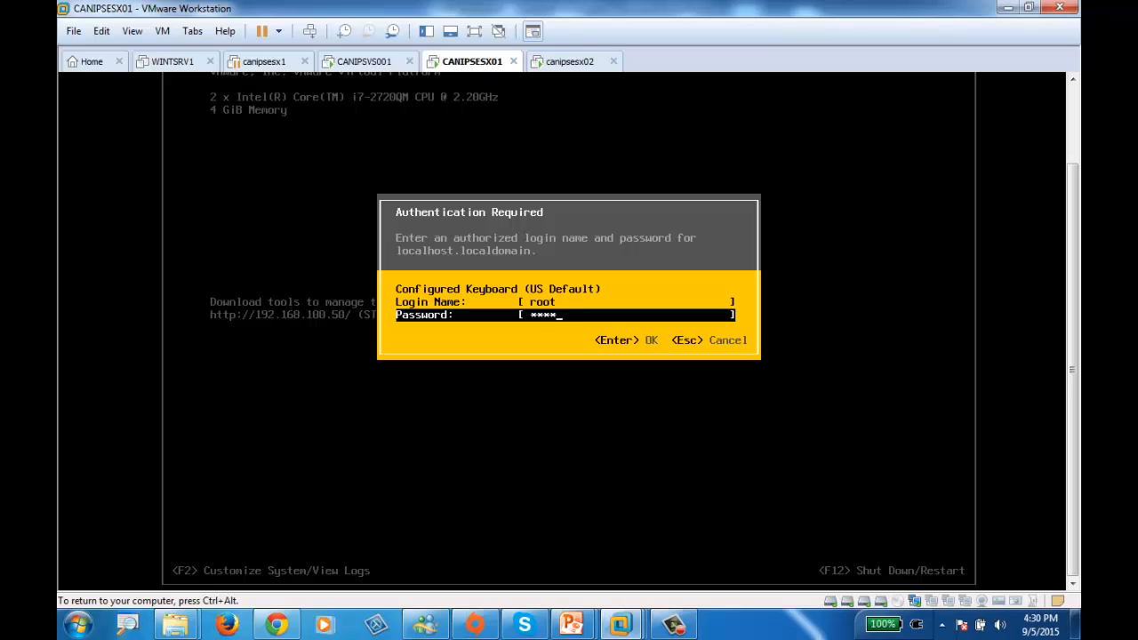
pyautogui.press('Return')
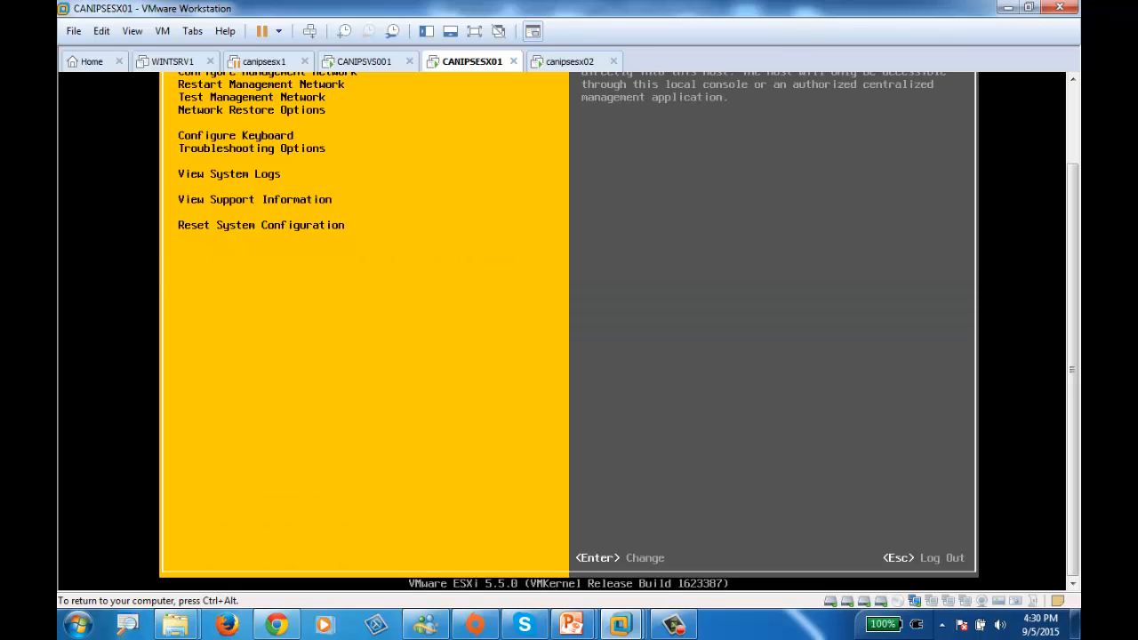
# Open the management network configuration of CANIPSESX01 and display its list of network adapters
pyautogui.hotkey('ctrl', 'alt')
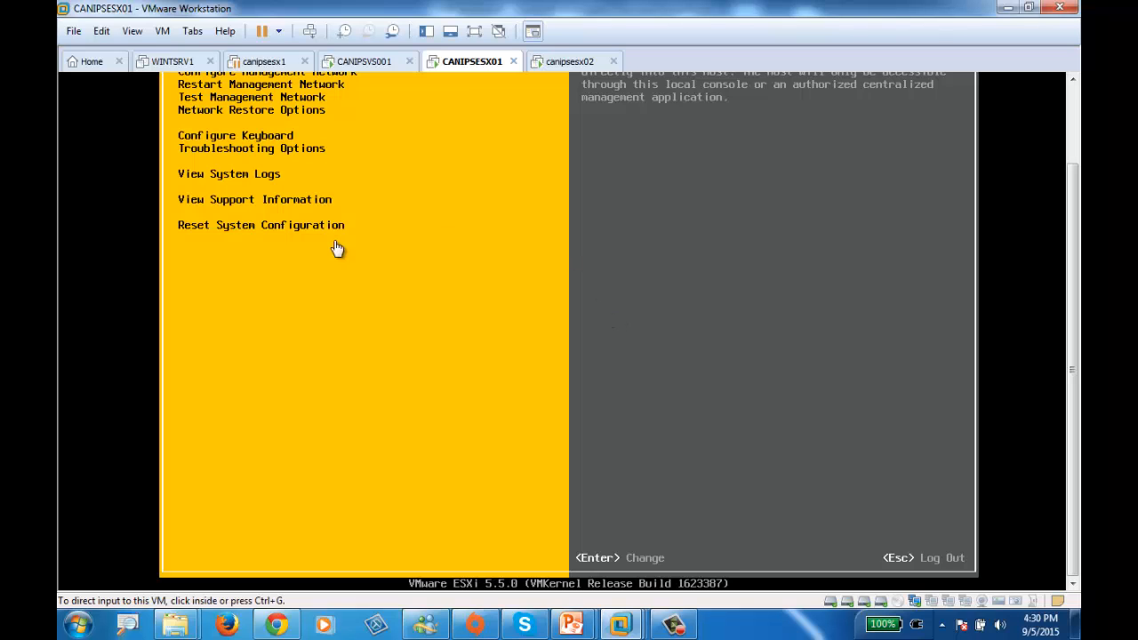
pyautogui.scroll(2, 1071, 294)
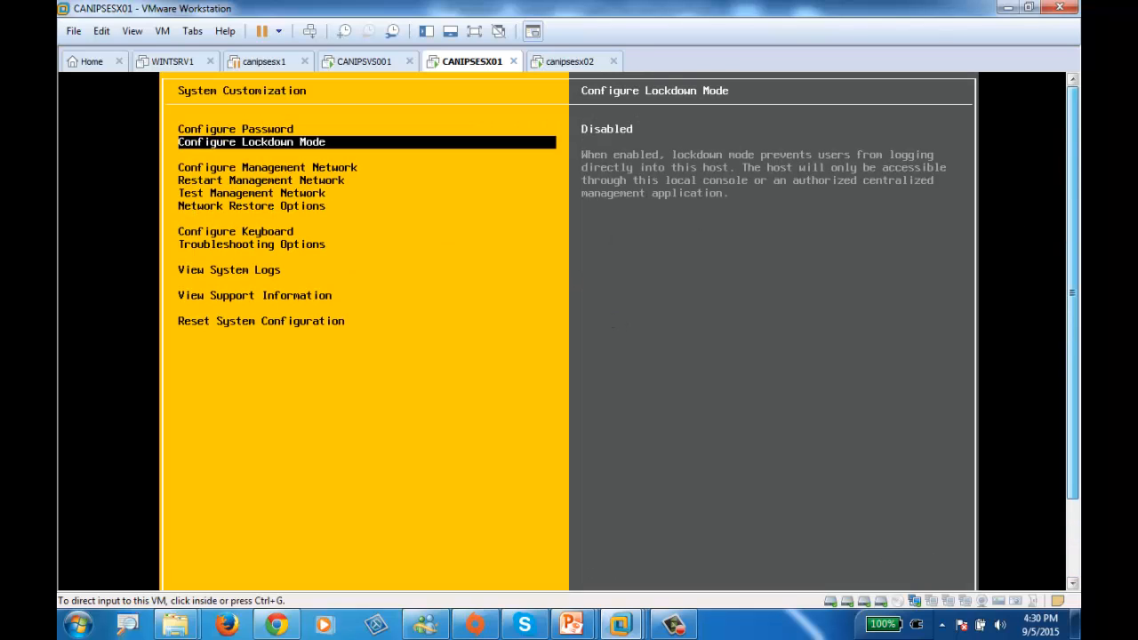
pyautogui.click(254, 183)
pyautogui.press('Down')
pyautogui.press('Return')
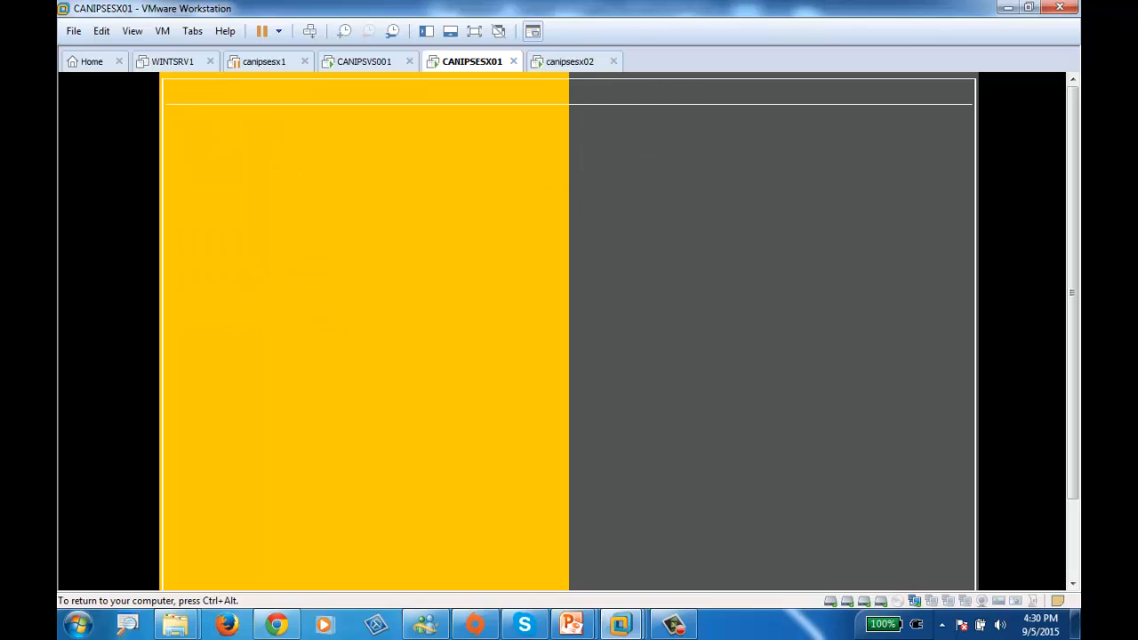
pyautogui.press('Return')
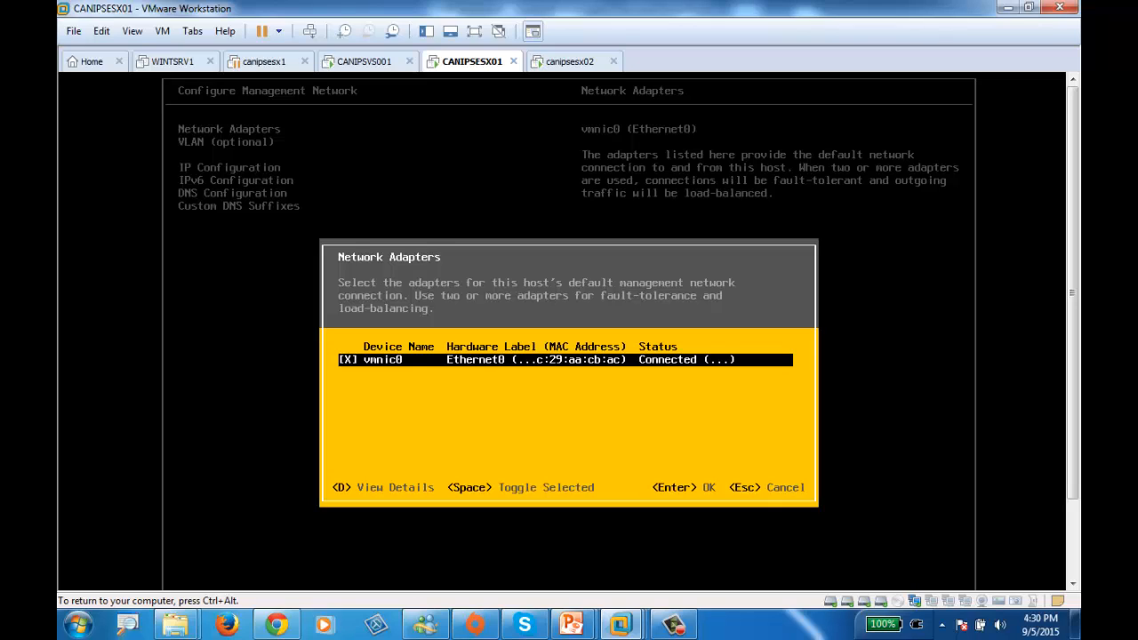
# Open the CANIPSESX01 virtual machine settings and set the device status of Network Adapter 2 to connected
pyautogui.hotkey('ctrl', 'alt')
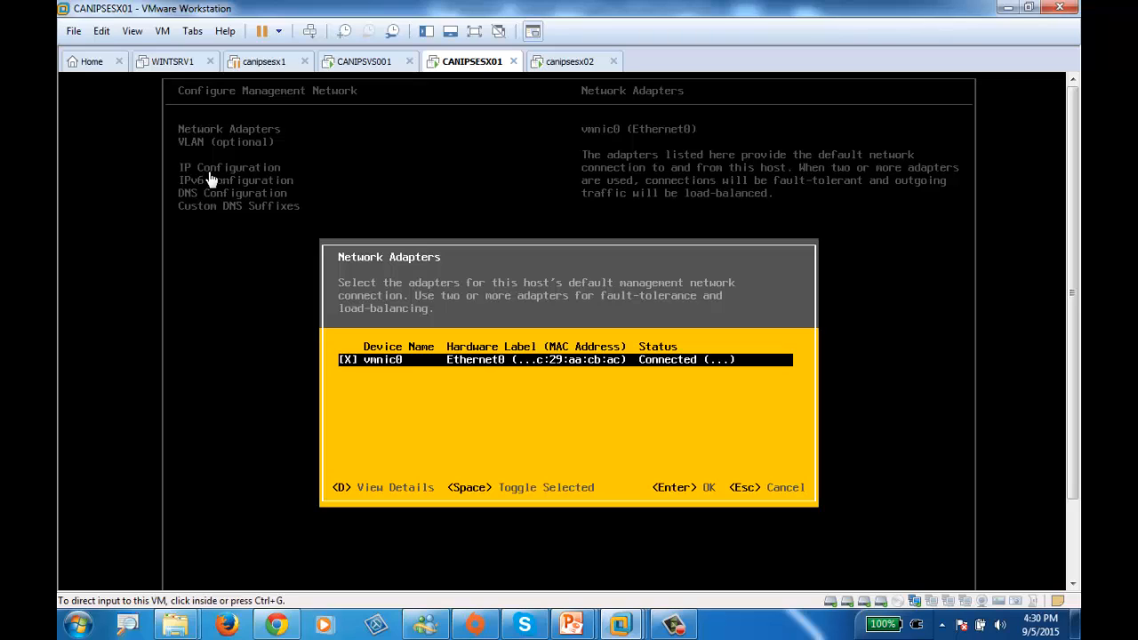
pyautogui.click(933, 599)
pyautogui.click(979, 579)
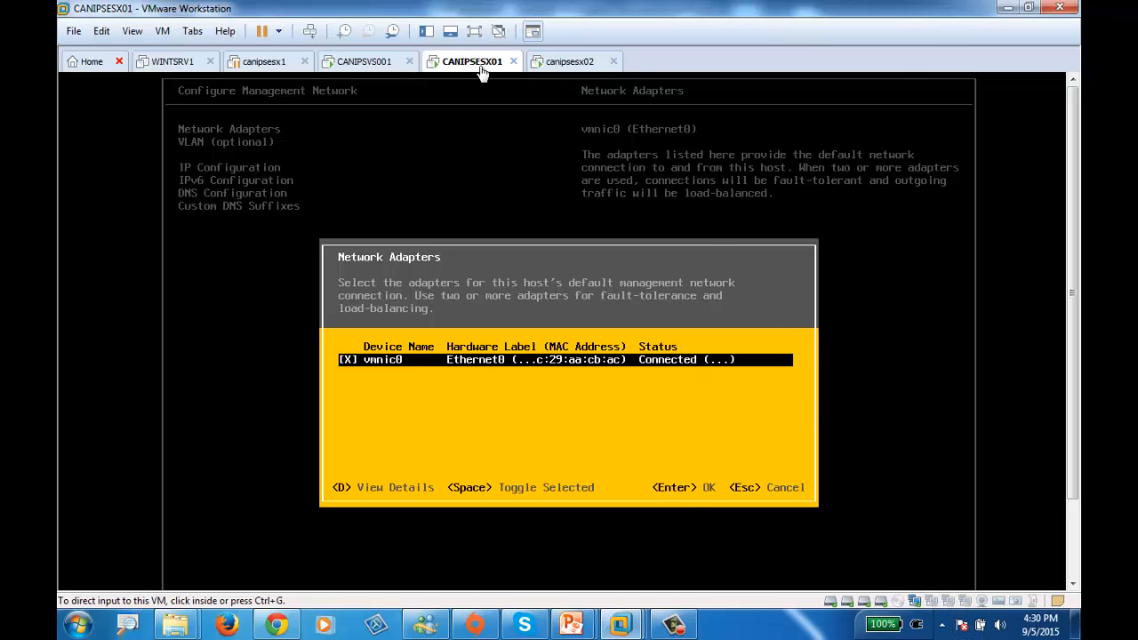
pyautogui.rightClick(457, 57)
pyautogui.click(509, 274)
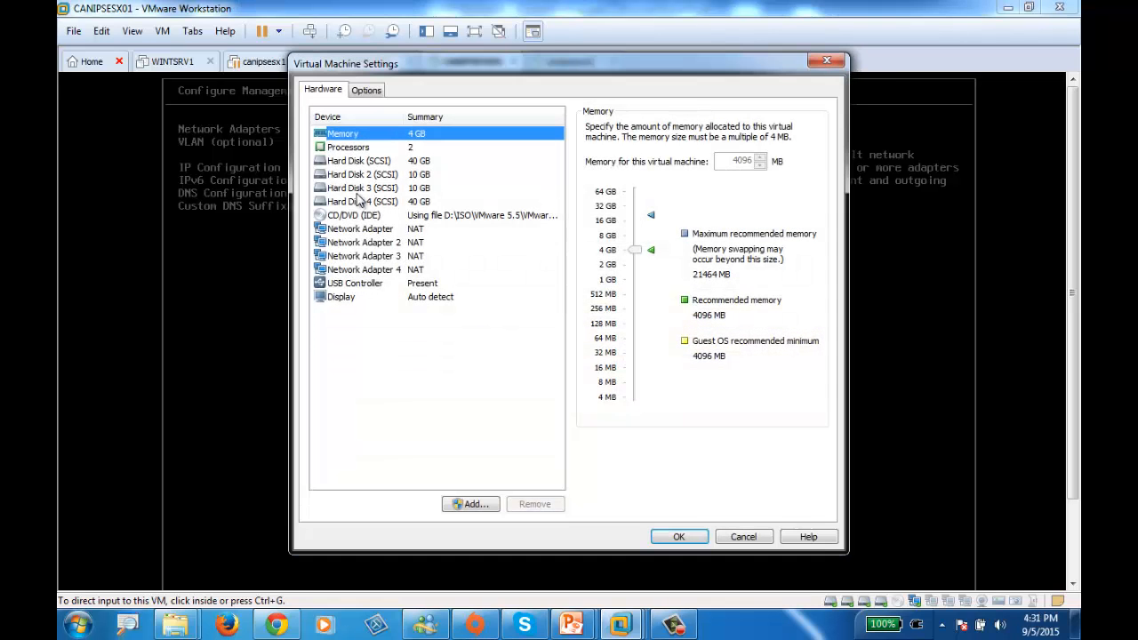
pyautogui.click(380, 242)
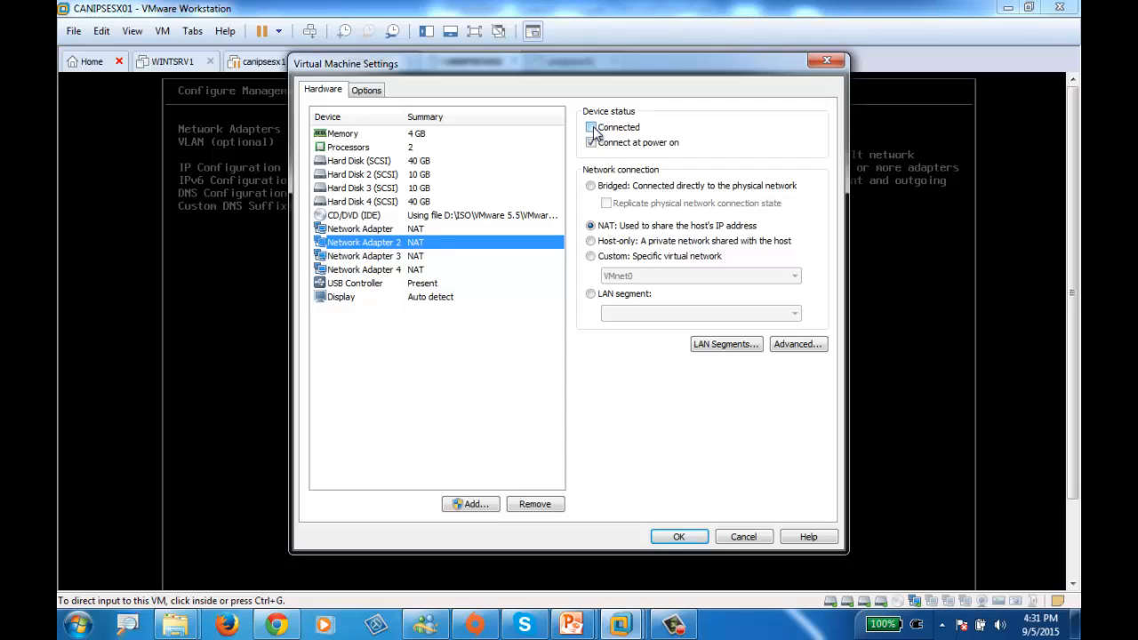
pyautogui.click(593, 129)
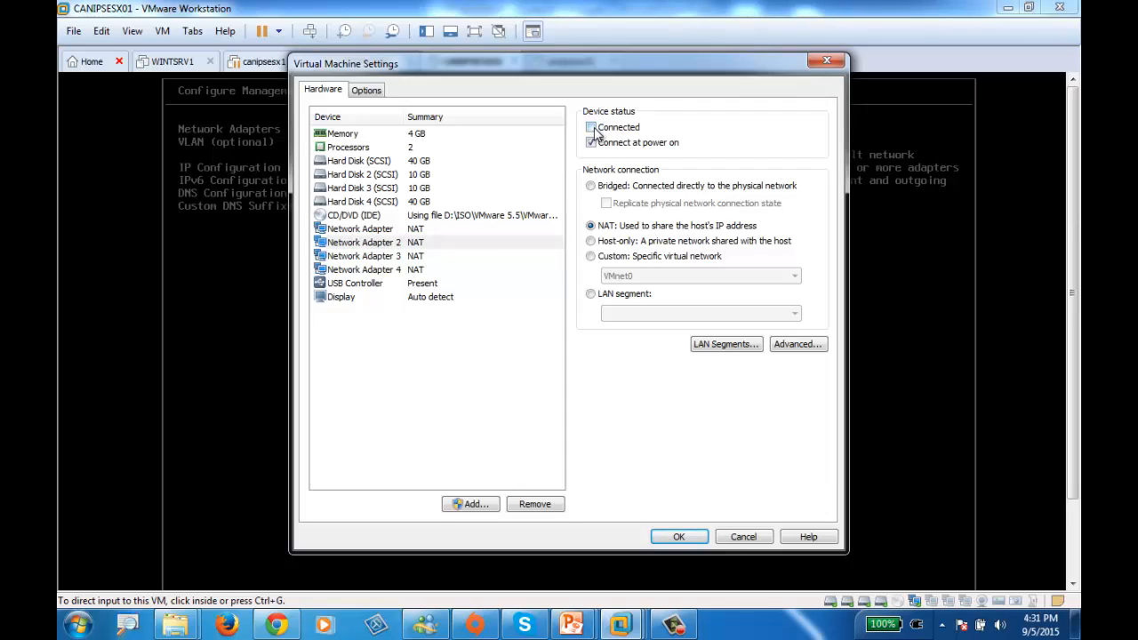
# Set Network Adapter 3 and Network Adapter 4 of CANIPSESX01 to connected, save the settings and return to the host console
pyautogui.click(414, 256)
pyautogui.click(592, 127)
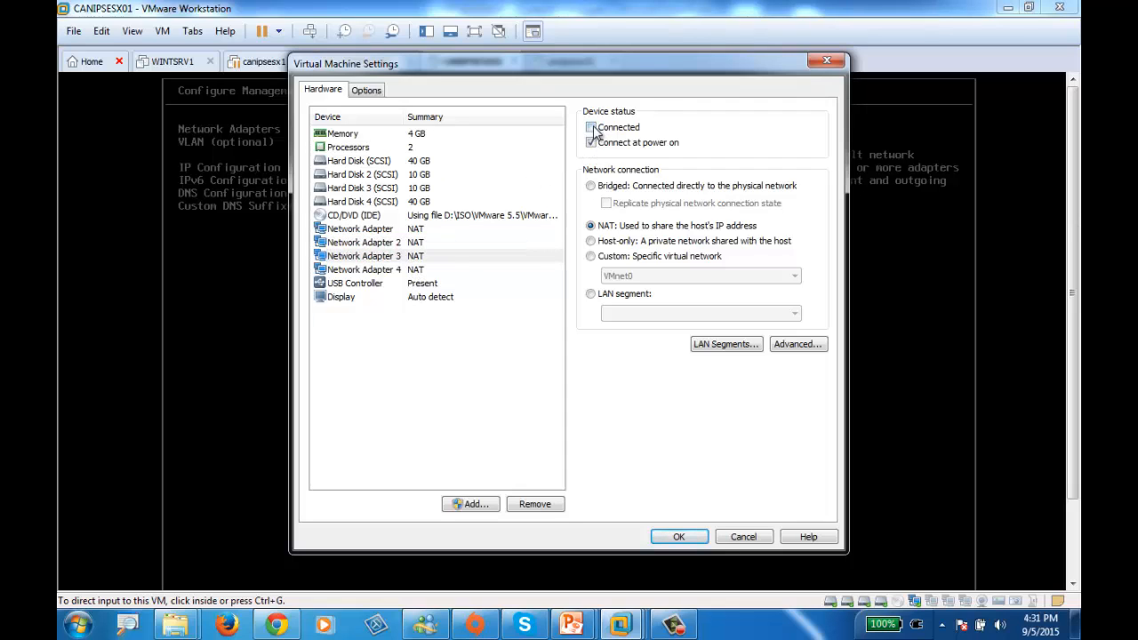
pyautogui.click(415, 271)
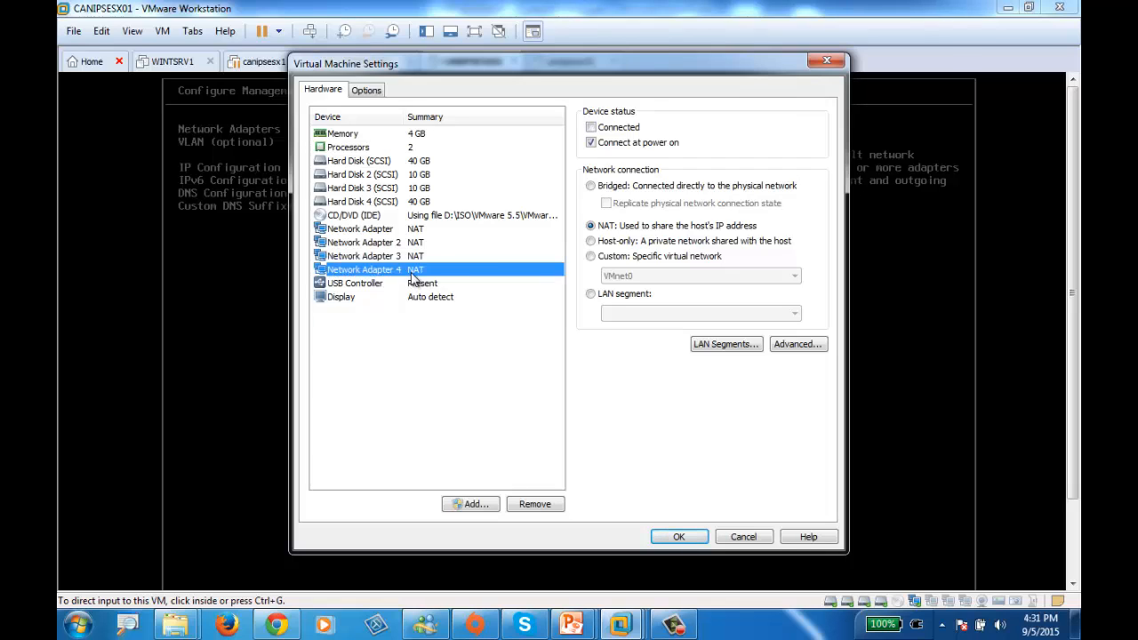
pyautogui.click(606, 129)
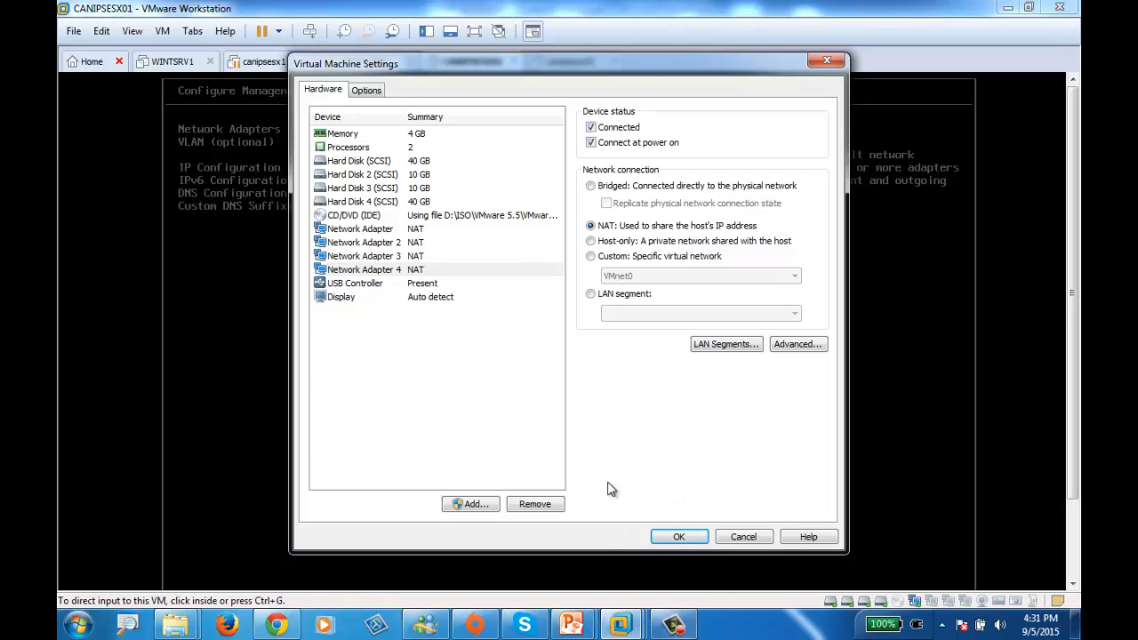
pyautogui.click(682, 538)
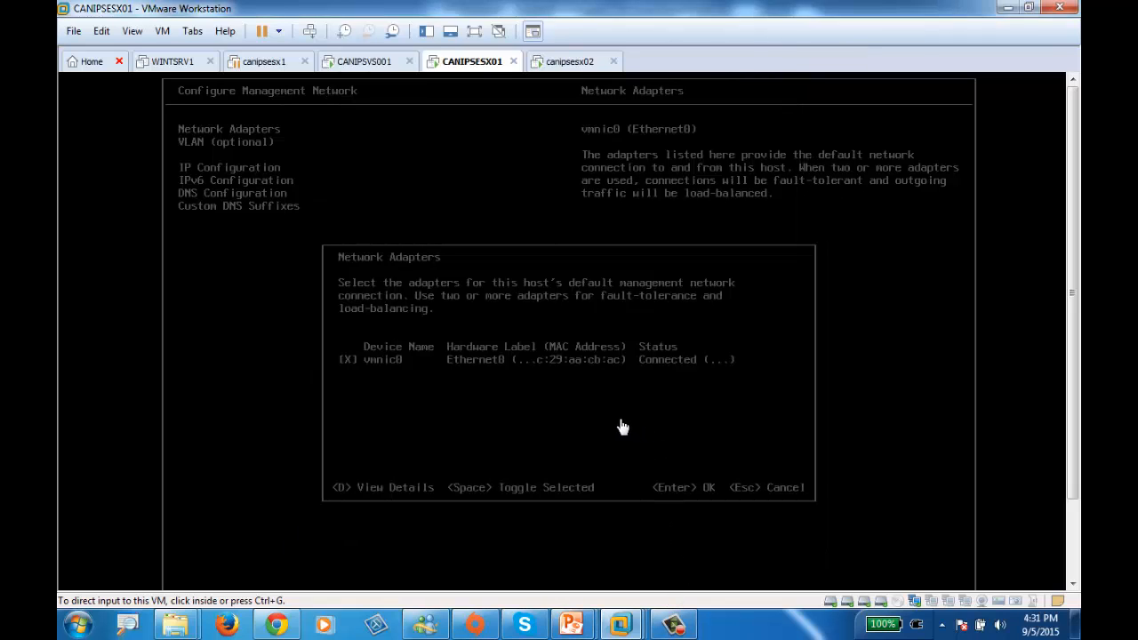
pyautogui.click(580, 377)
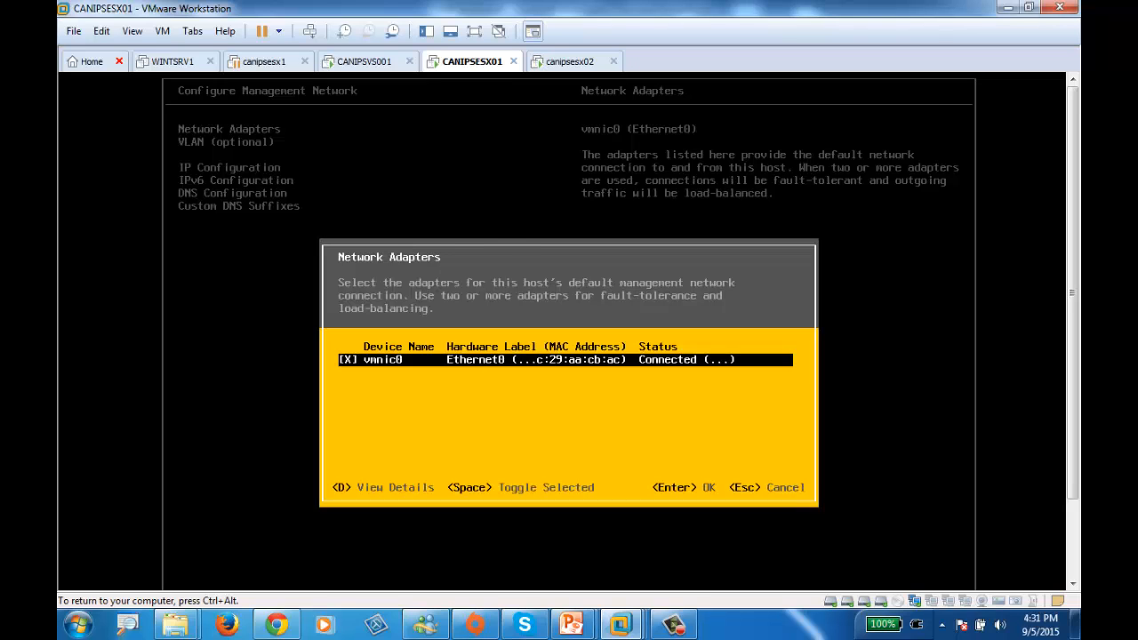
# Close the network adapter list and leave the management network configuration of CANIPSESX01
pyautogui.press('Return')
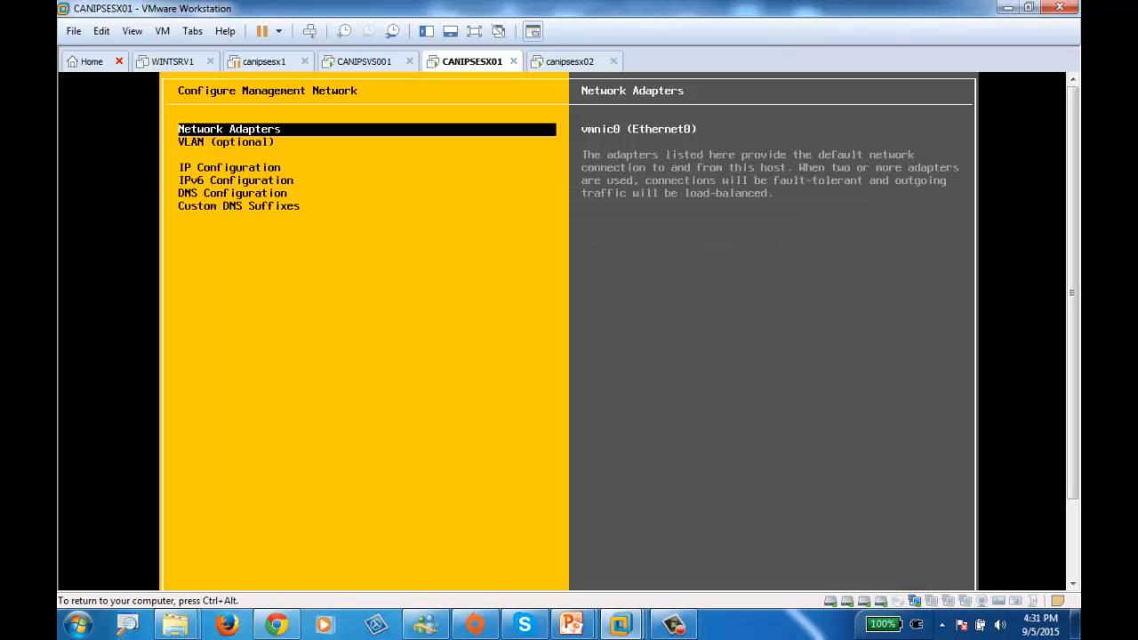
pyautogui.press('Escape')
pyautogui.hotkey('ctrl', 'alt')
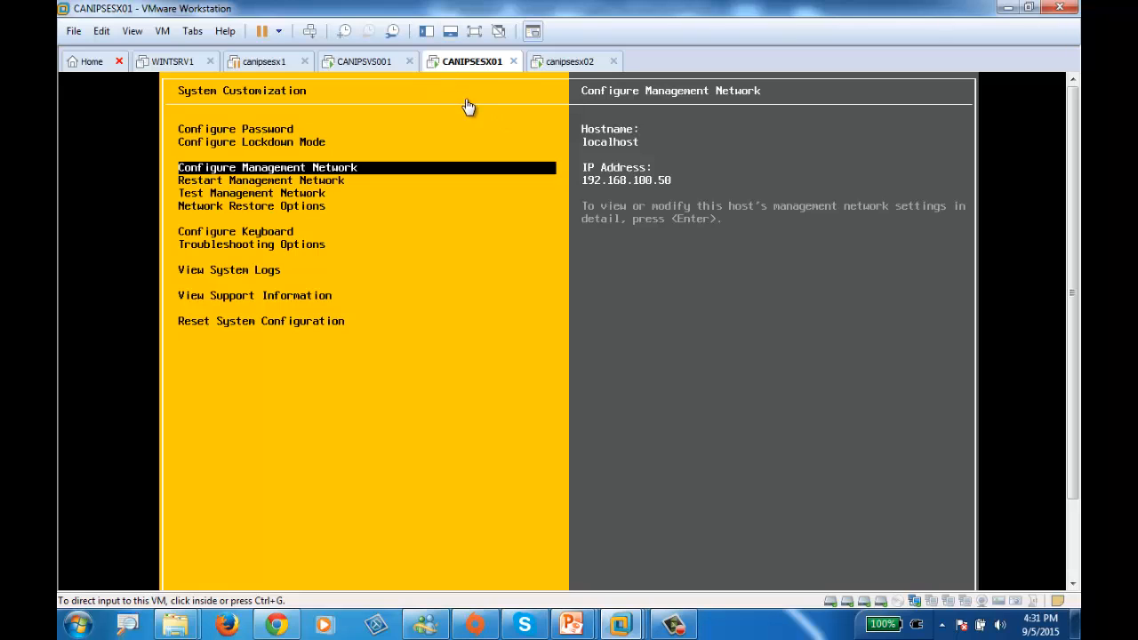
# Check the device status and connection type of the first network adapter in the CANIPSESX01 virtual machine settings
pyautogui.rightClick(467, 71)
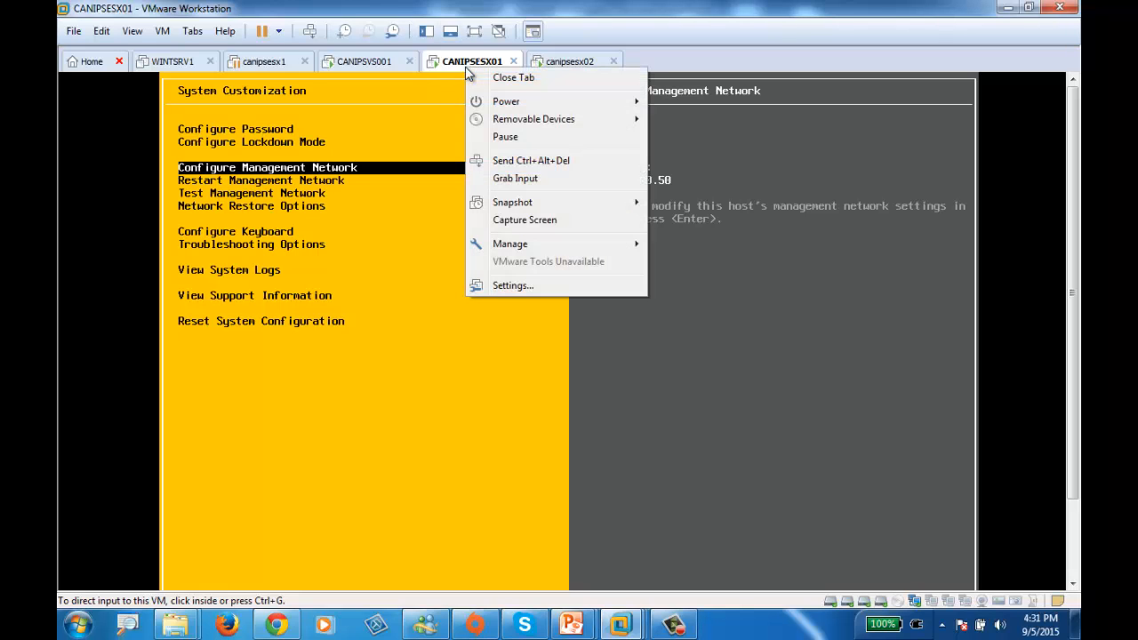
pyautogui.click(525, 286)
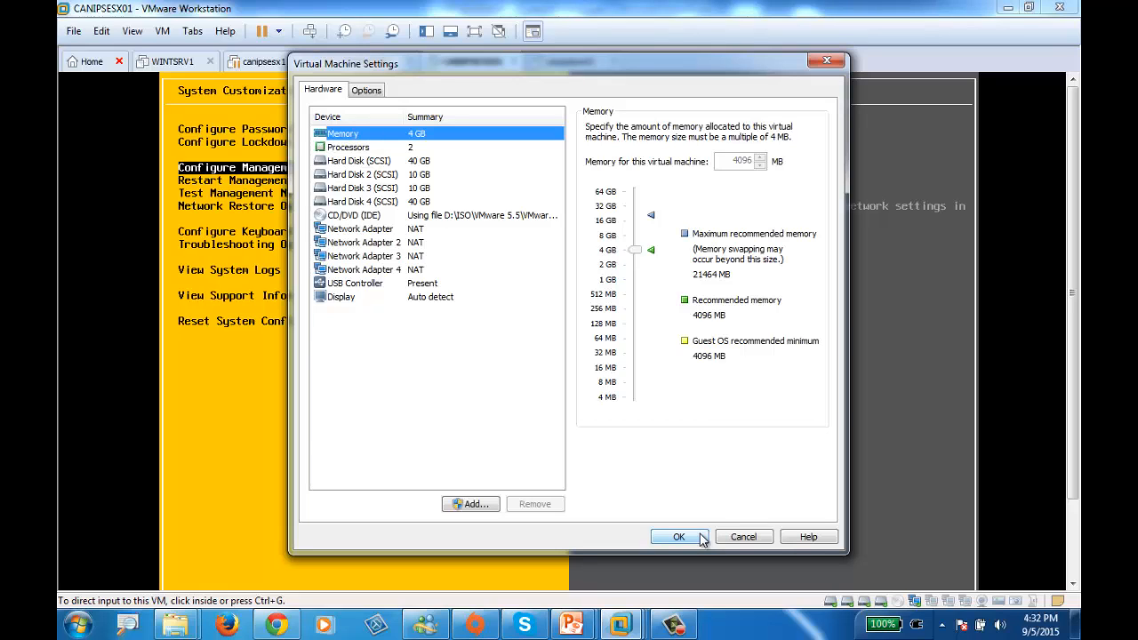
pyautogui.click(394, 232)
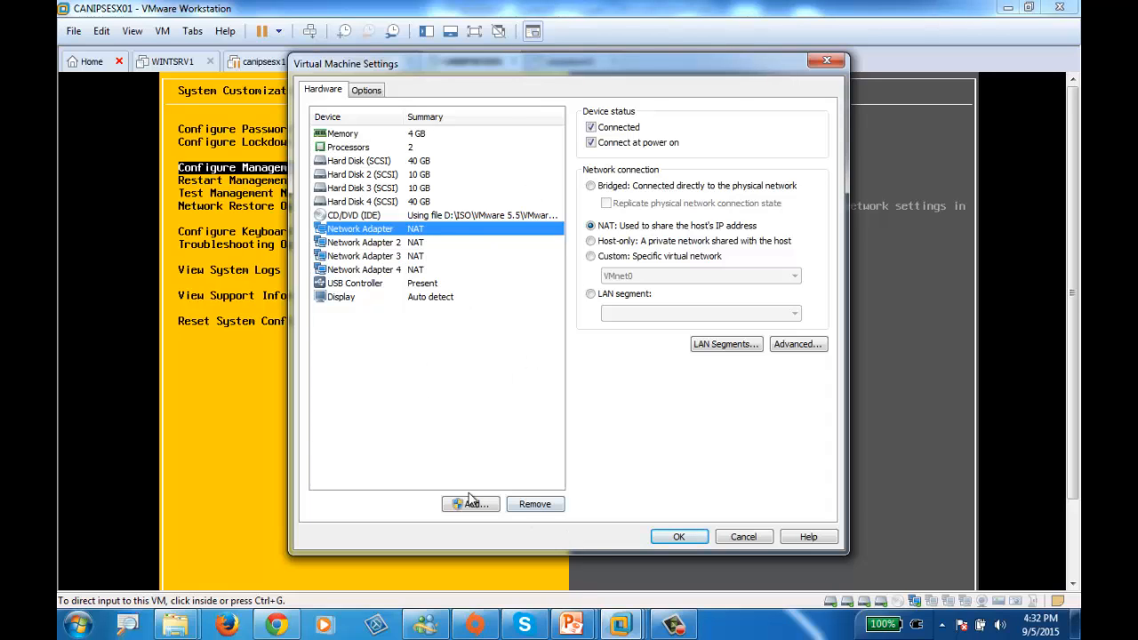
pyautogui.click(680, 537)
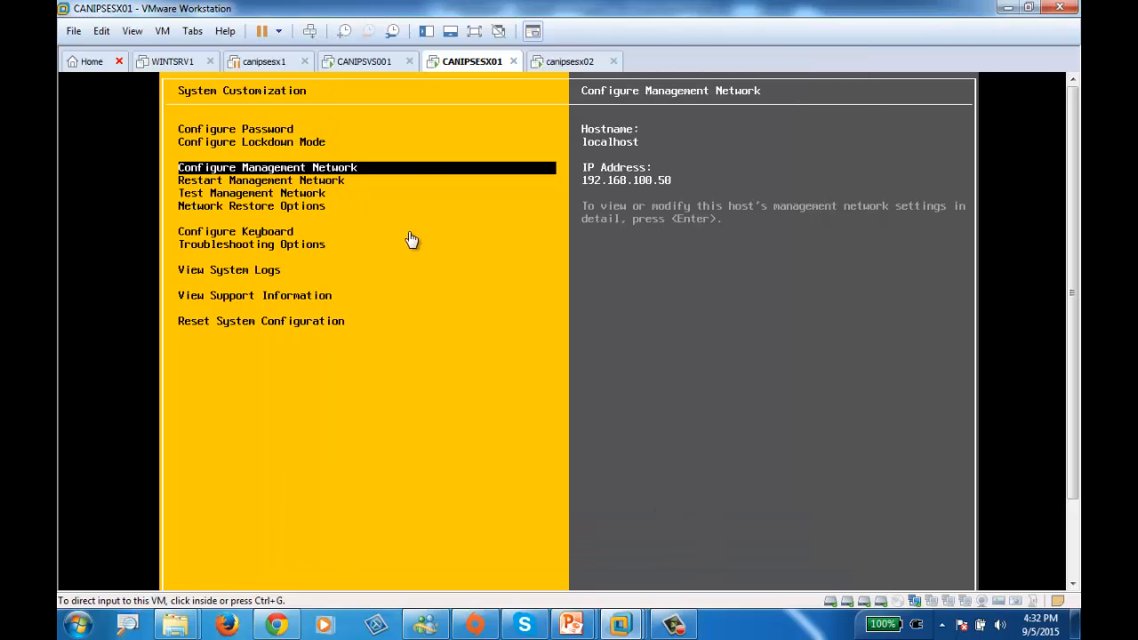
# Reset the CANIPSESX01 virtual machine
pyautogui.rightClick(468, 64)
pyautogui.moveTo(523, 104)
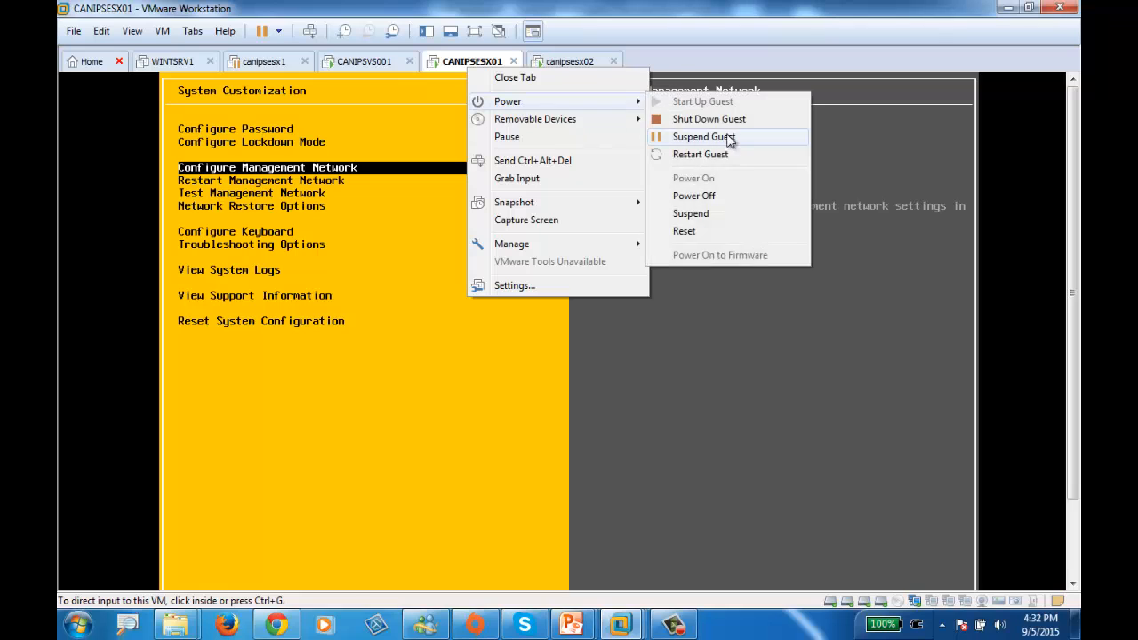
pyautogui.click(685, 231)
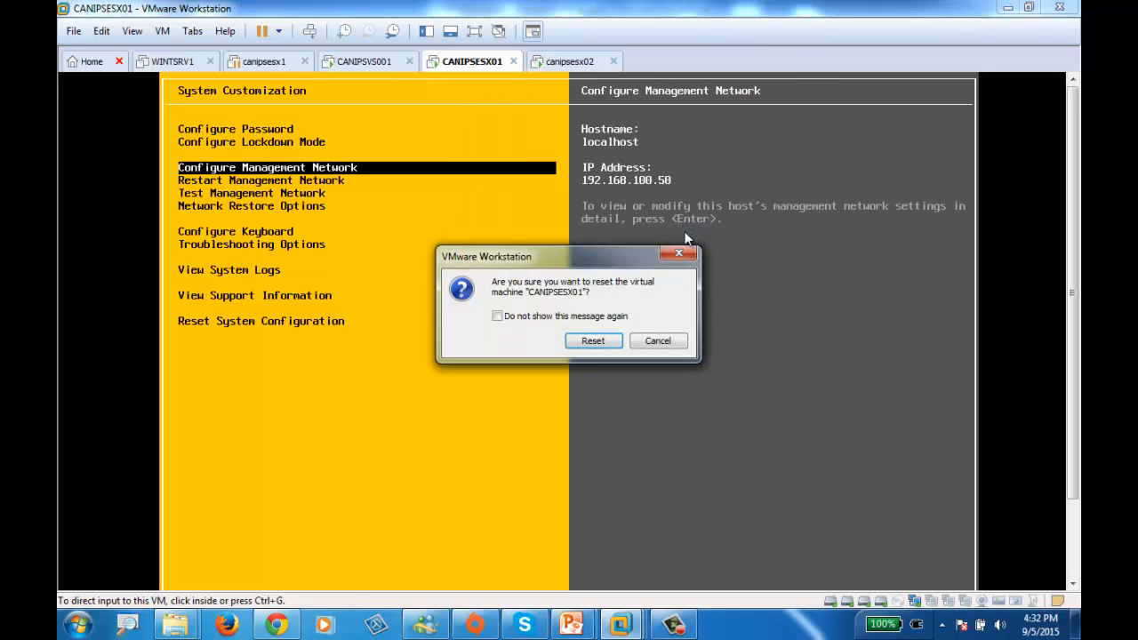
pyautogui.click(594, 343)
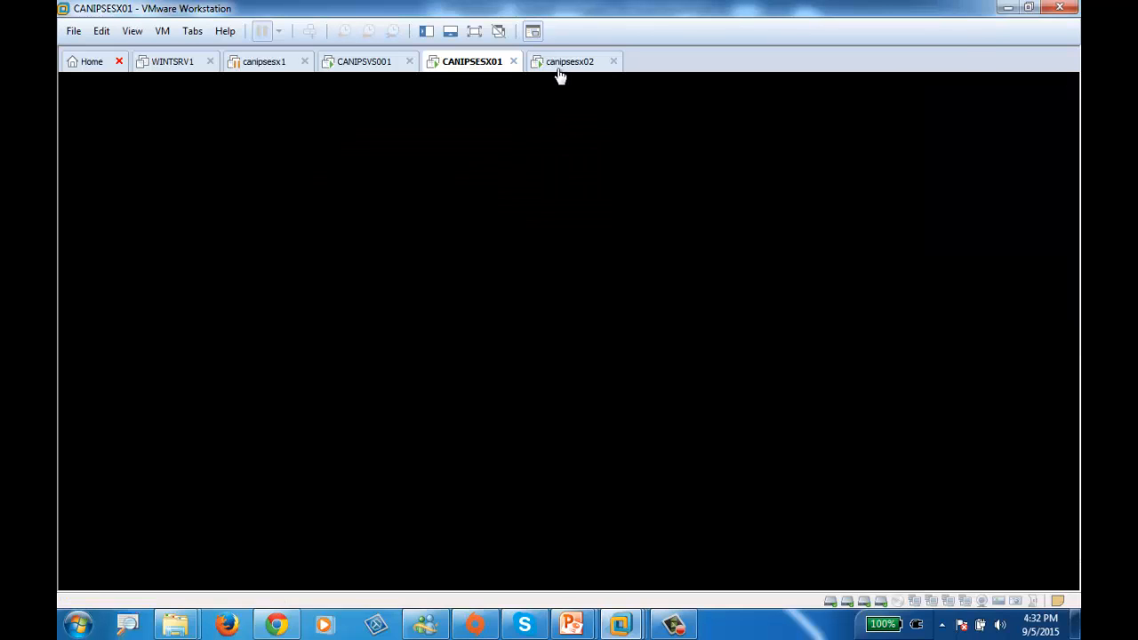
# Check the device status of Network Adapters 2, 4, 6 and 8 in the canipsesx02 virtual machine settings
pyautogui.rightClick(558, 64)
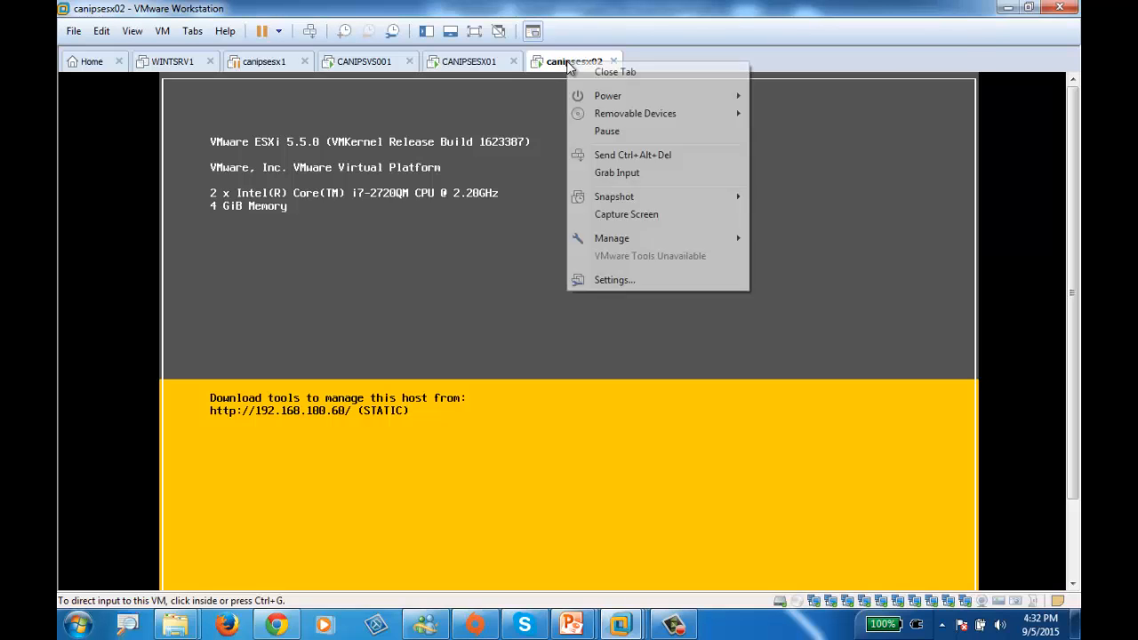
pyautogui.click(625, 282)
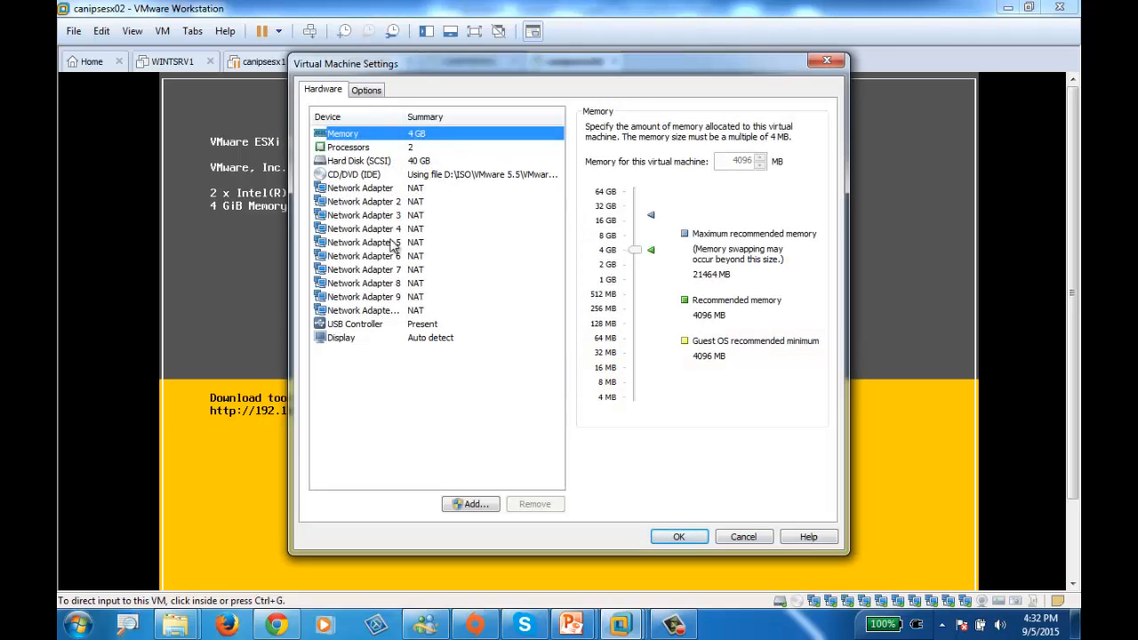
pyautogui.click(405, 202)
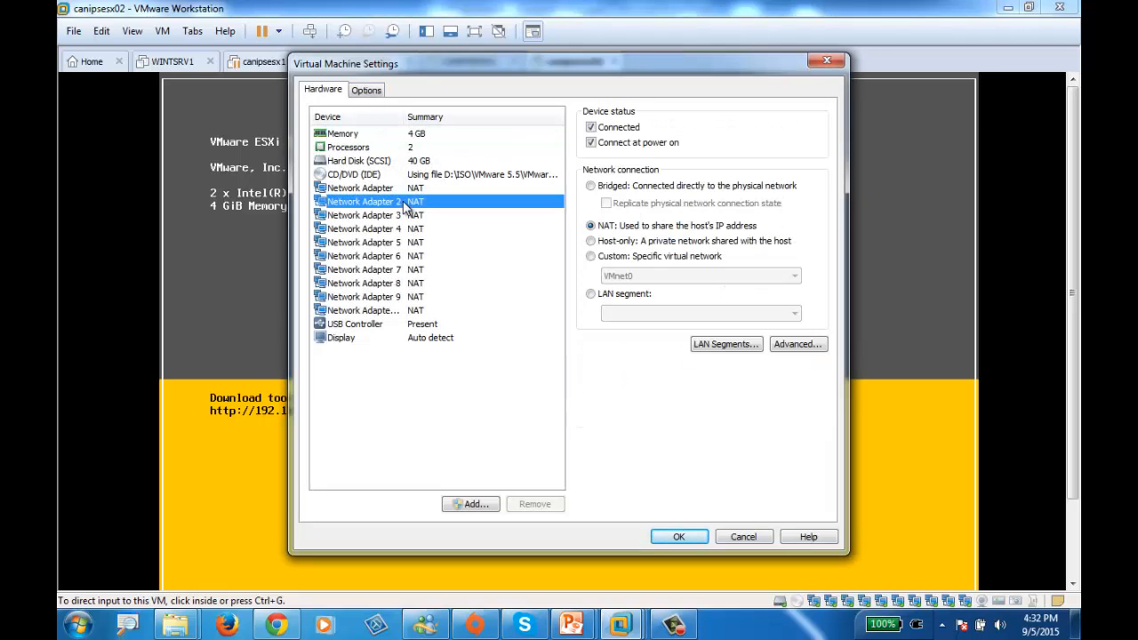
pyautogui.click(394, 229)
pyautogui.click(391, 256)
pyautogui.click(390, 283)
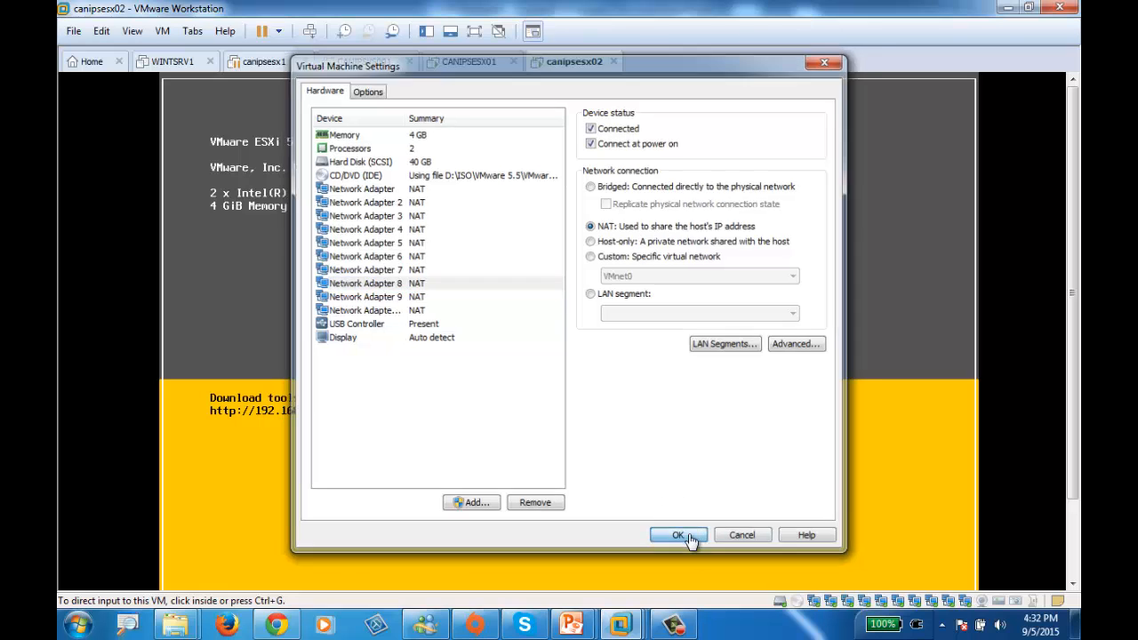
pyautogui.click(679, 538)
# Log in to the system customization of the canipsesx02 host as root with the account password
pyautogui.rightClick(571, 62)
pyautogui.click(616, 178)
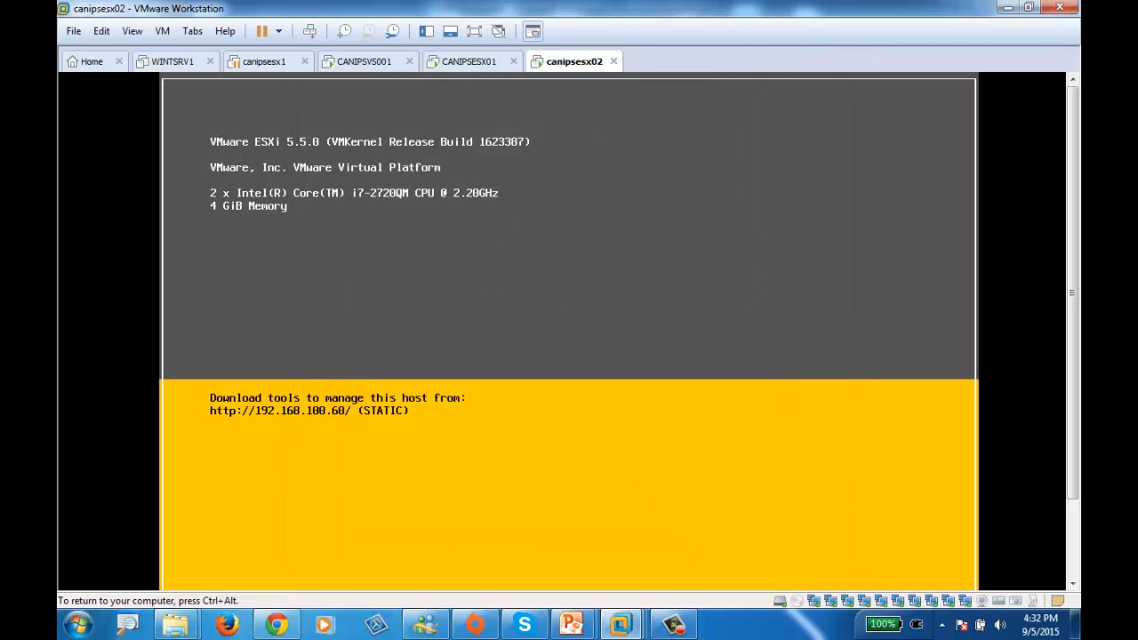
pyautogui.hotkey('ctrl', 'alt')
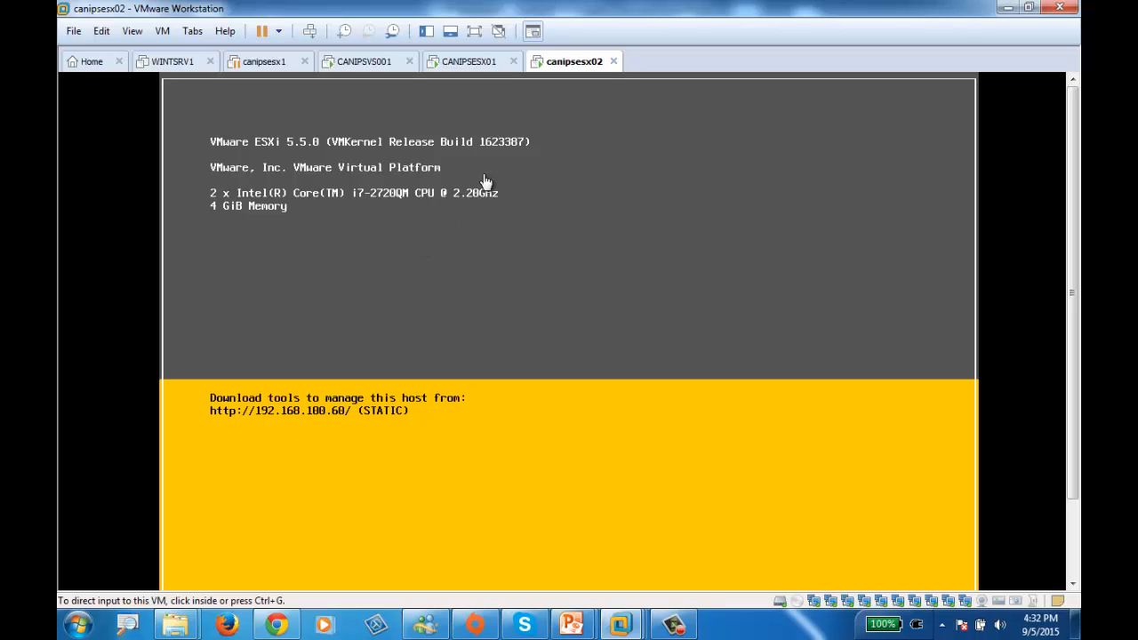
pyautogui.click(471, 246)
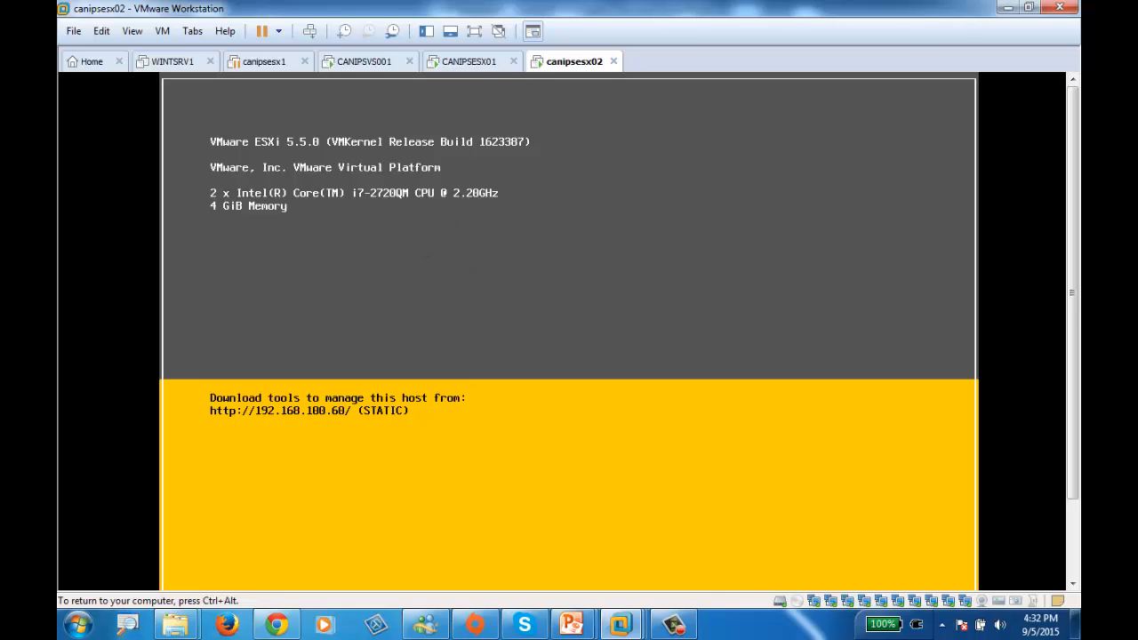
pyautogui.hotkey('ctrl', 'alt')
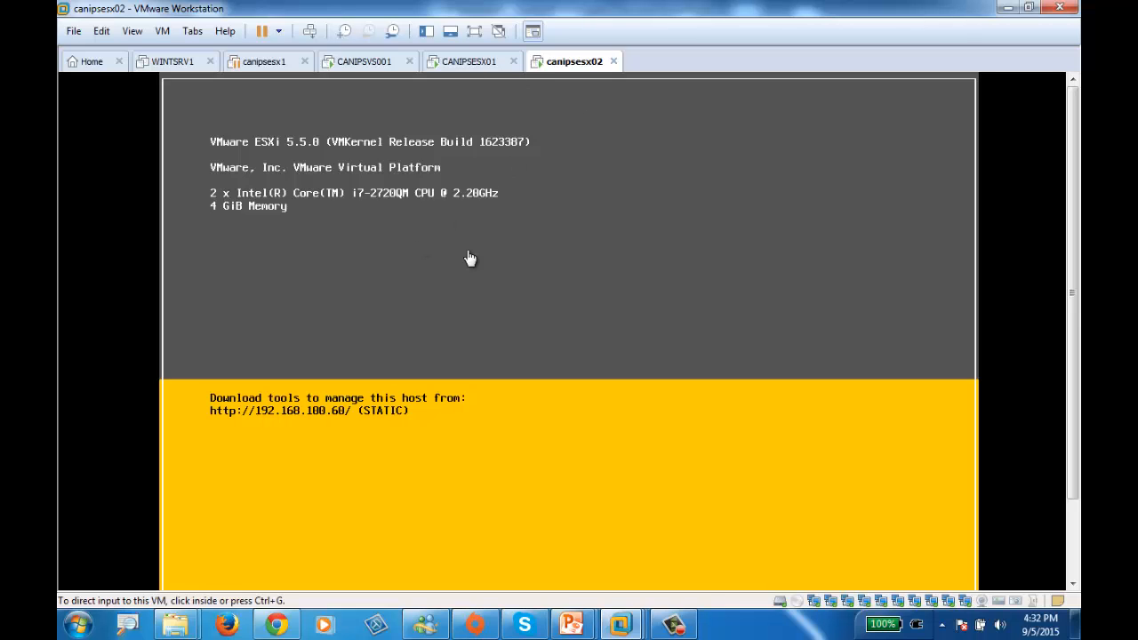
pyautogui.click(471, 258)
pyautogui.press('F2')
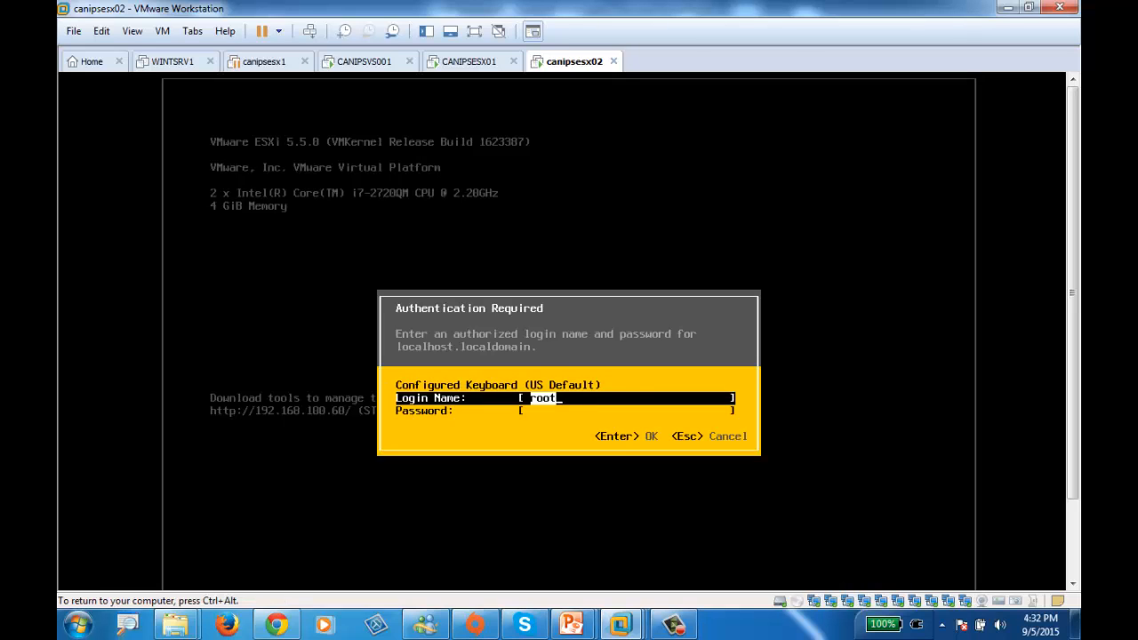
pyautogui.press('Tab')
pyautogui.write('*******')
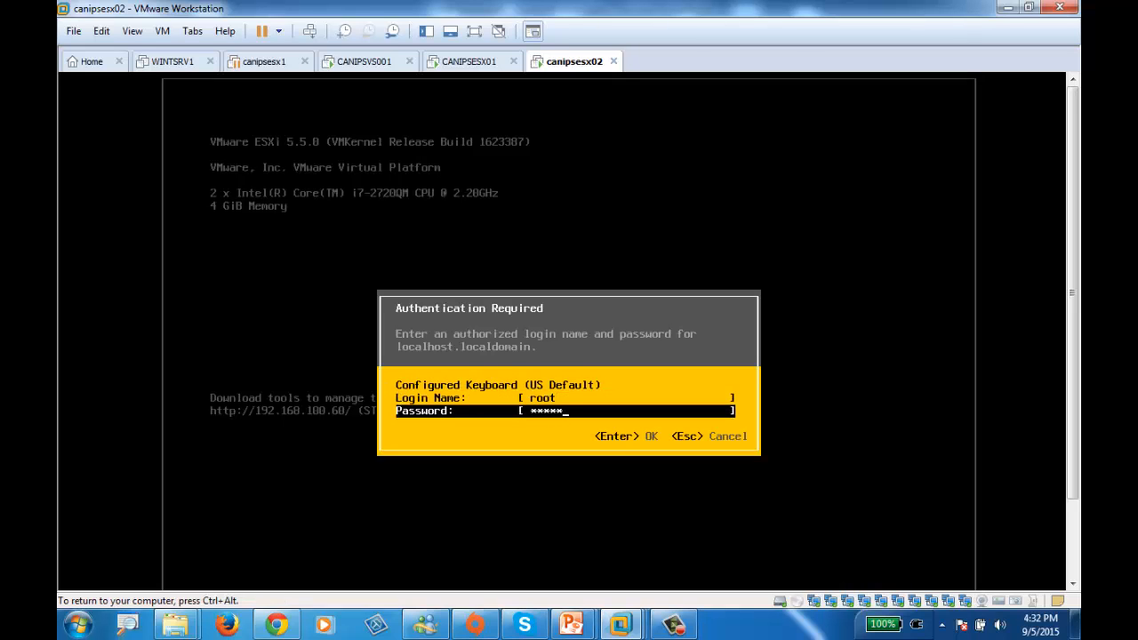
pyautogui.write('*')
pyautogui.press('Return')
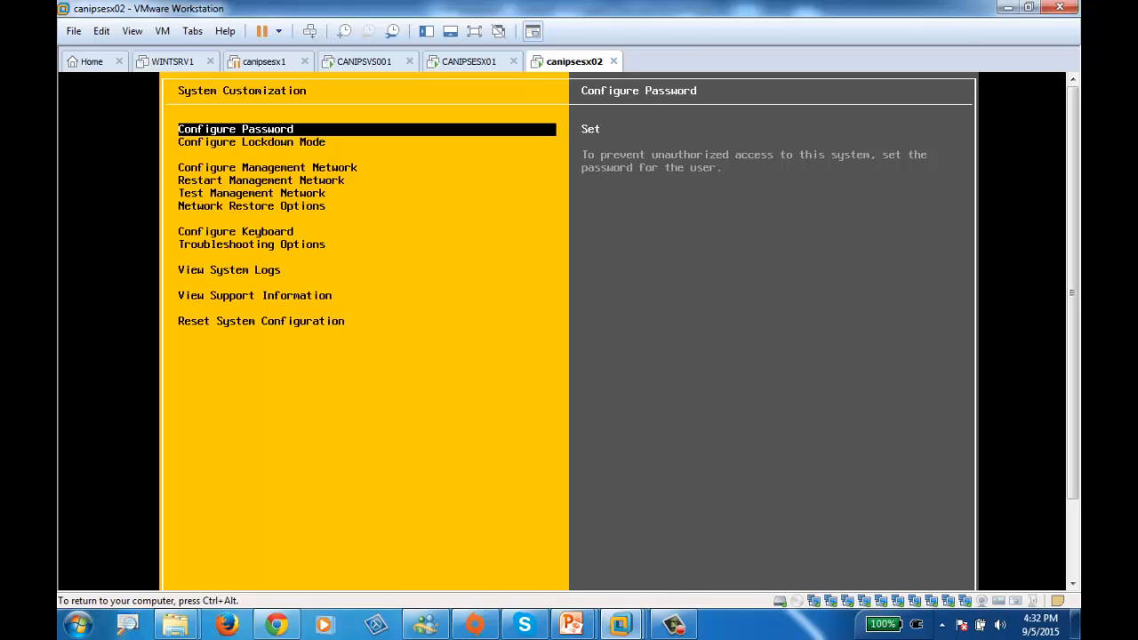
# Open the management network configuration of canipsesx02 and display its list of network adapters
pyautogui.press('Down')
pyautogui.press('Down')
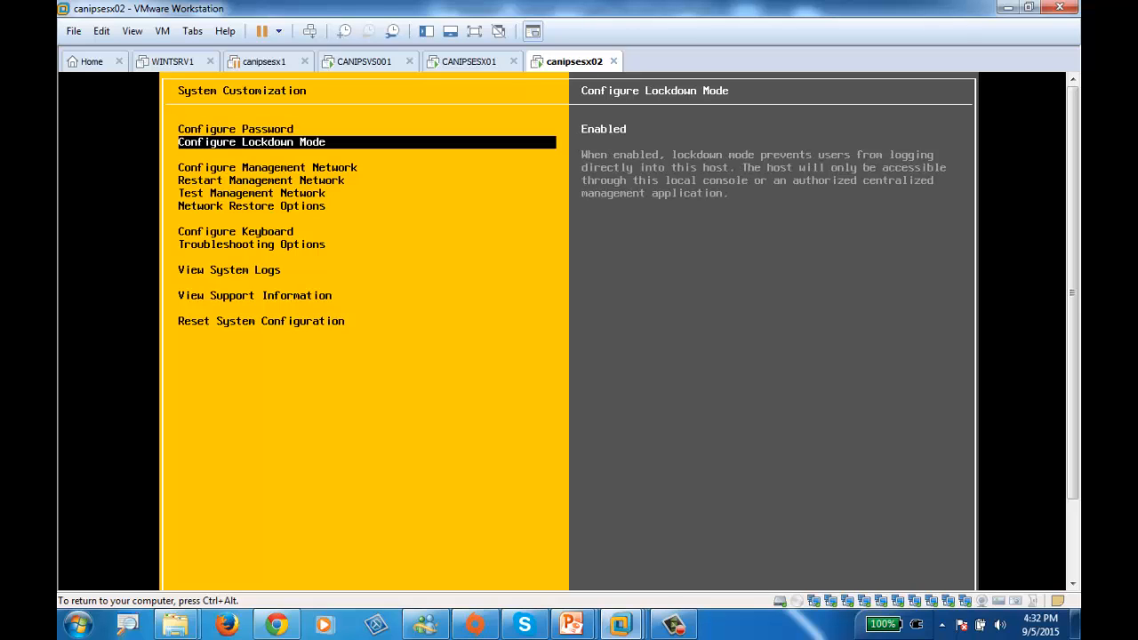
pyautogui.press('Return')
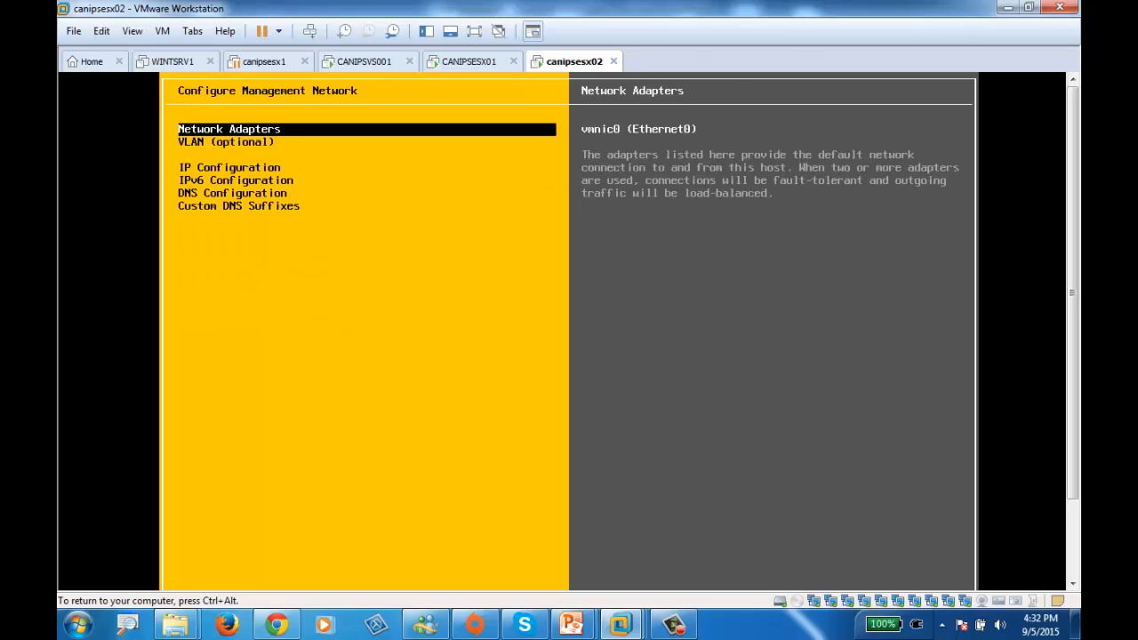
pyautogui.press('Return')
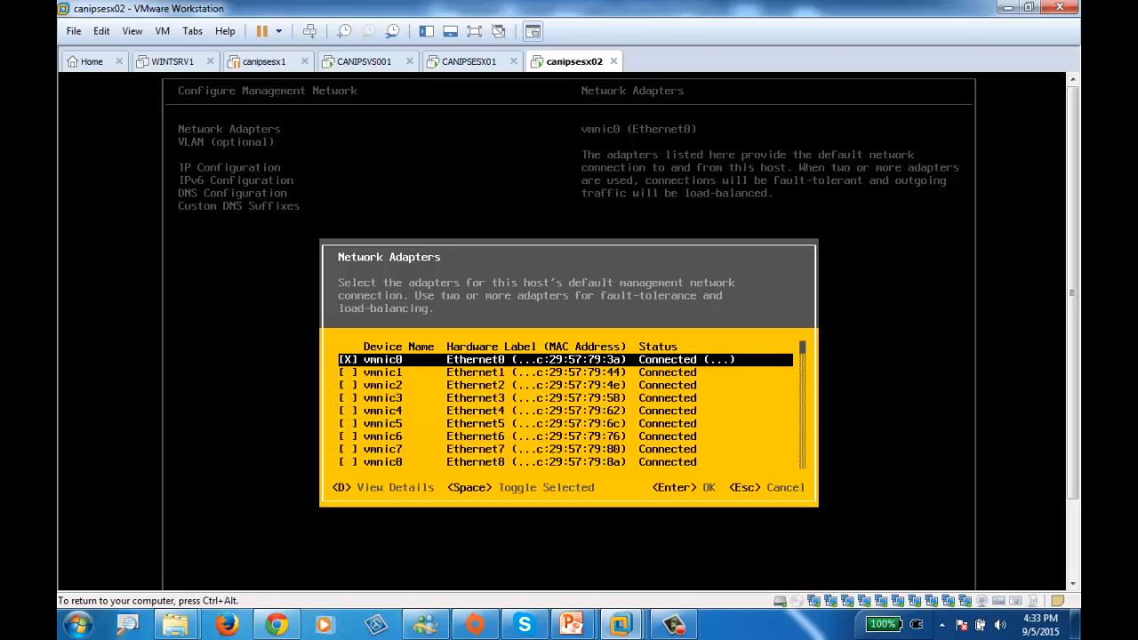
# Examine the listed network adapters of canipsesx02 and their connection status
pyautogui.press('Down')
pyautogui.press('Down')
pyautogui.press('Down')
pyautogui.press('Down')
pyautogui.press('Down')
pyautogui.press('Down')
pyautogui.press('Down')
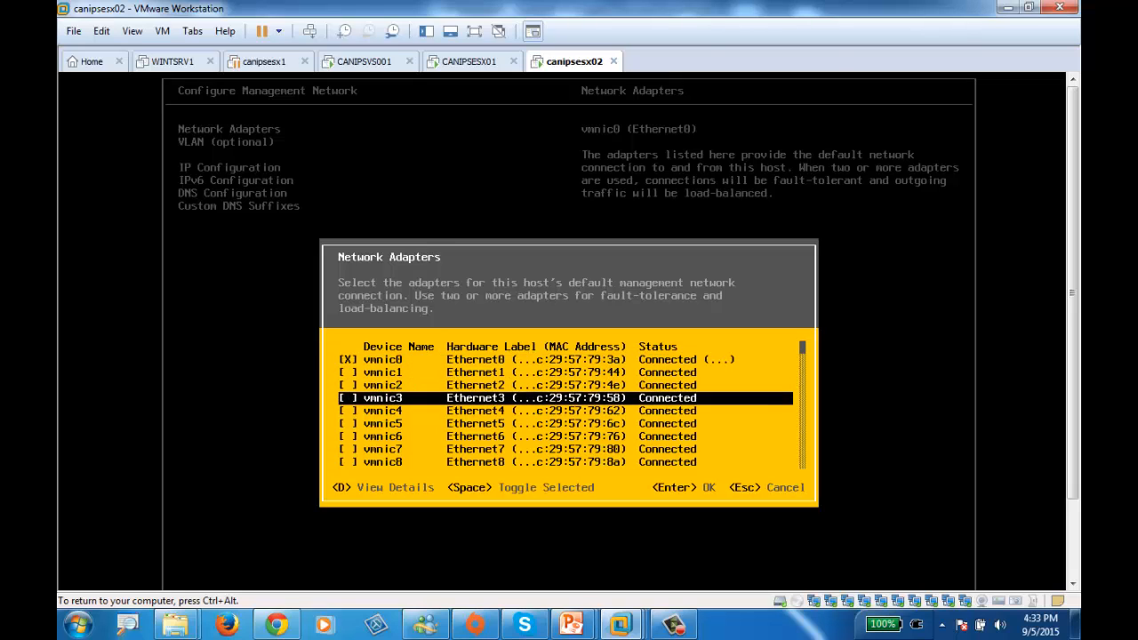
pyautogui.press('Up')
pyautogui.press('Up')
pyautogui.press('Up')
pyautogui.press('Up')
pyautogui.press('Up')
pyautogui.press('Up')
pyautogui.press('Up')
pyautogui.press('Down')
pyautogui.press('Down')
pyautogui.press('Down')
pyautogui.press('Down')
pyautogui.press('Down')
pyautogui.press('Down')
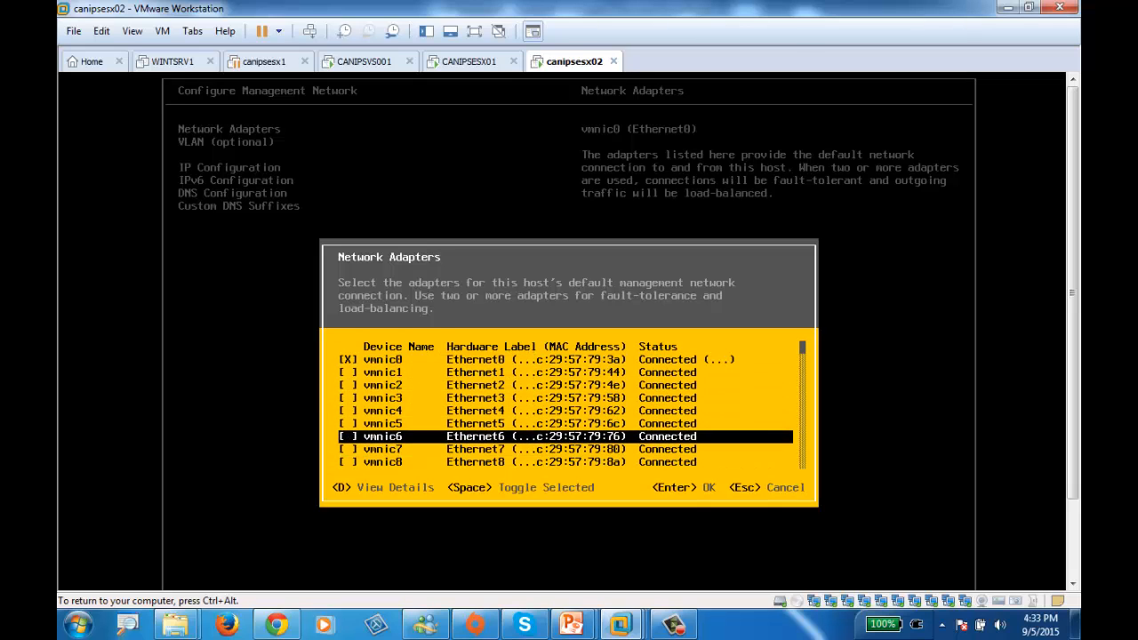
pyautogui.press('Up')
pyautogui.press('Up')
pyautogui.press('Up')
pyautogui.press('Up')
pyautogui.press('Up')
pyautogui.press('Up')
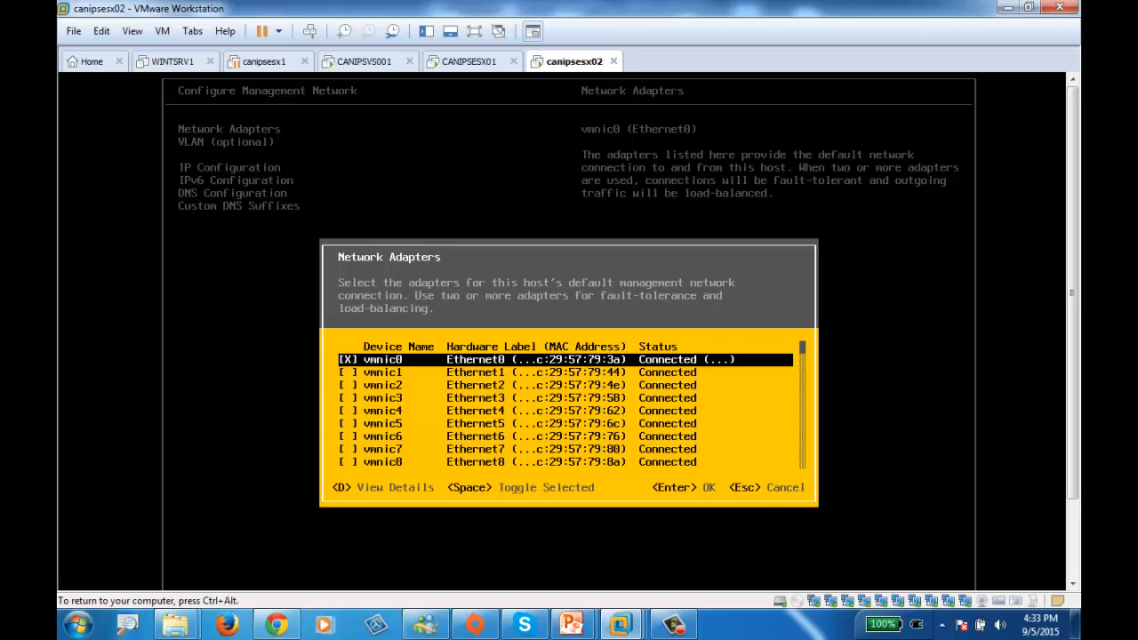
pyautogui.hotkey('ctrl', 'alt')
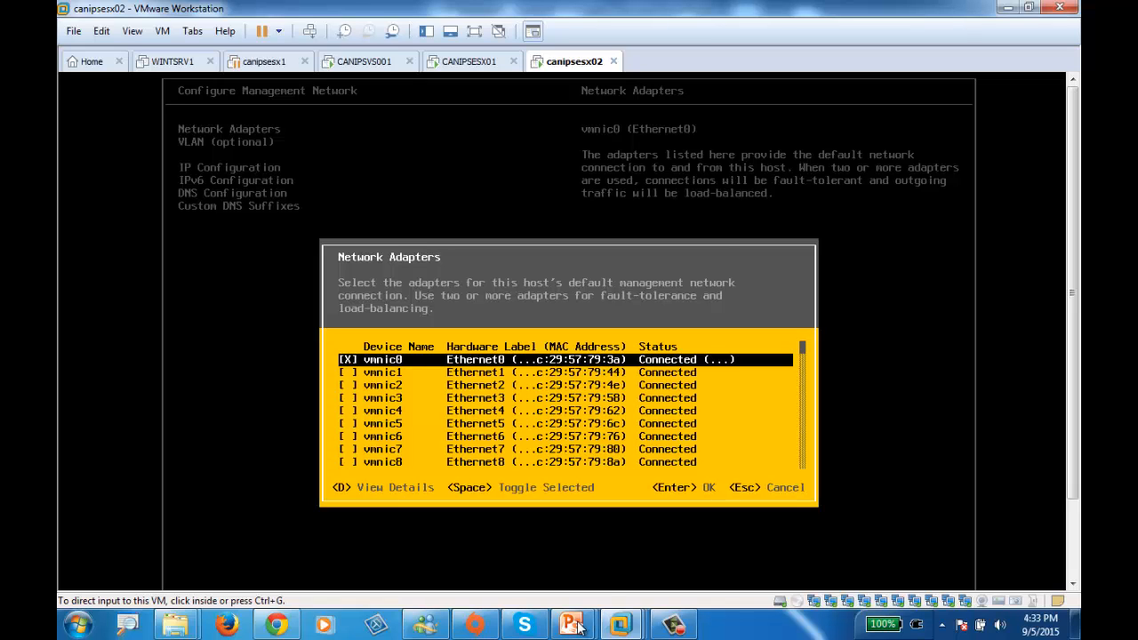
pyautogui.click(1011, 8)
pyautogui.click(577, 616)
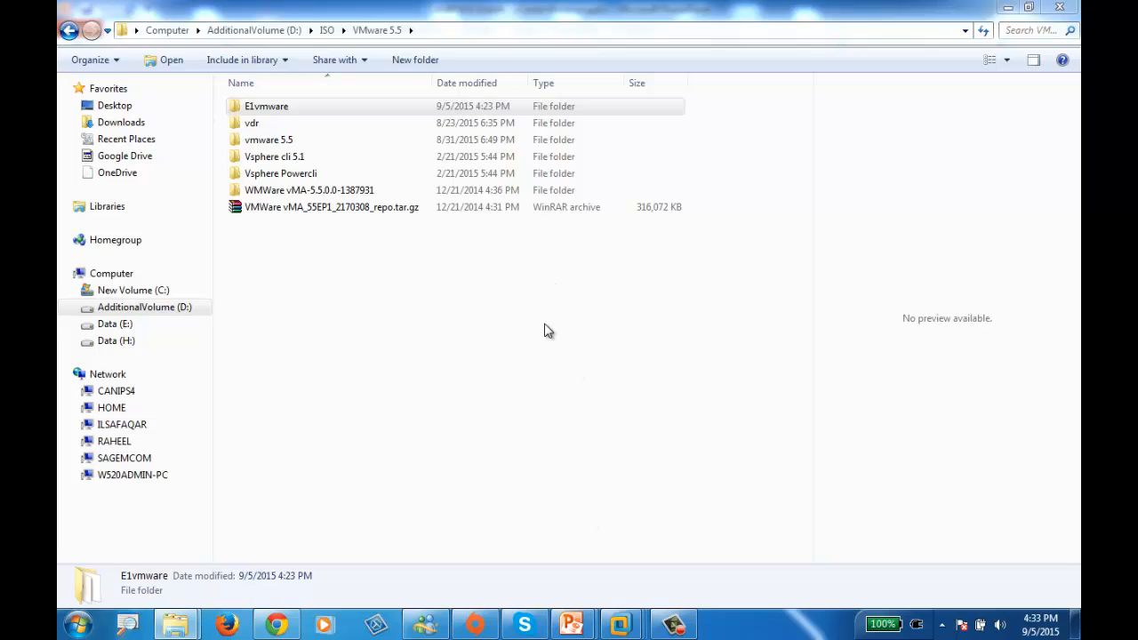
pyautogui.hotkey('alt', 'Tab')
pyautogui.hotkey('alt', 'Tab')
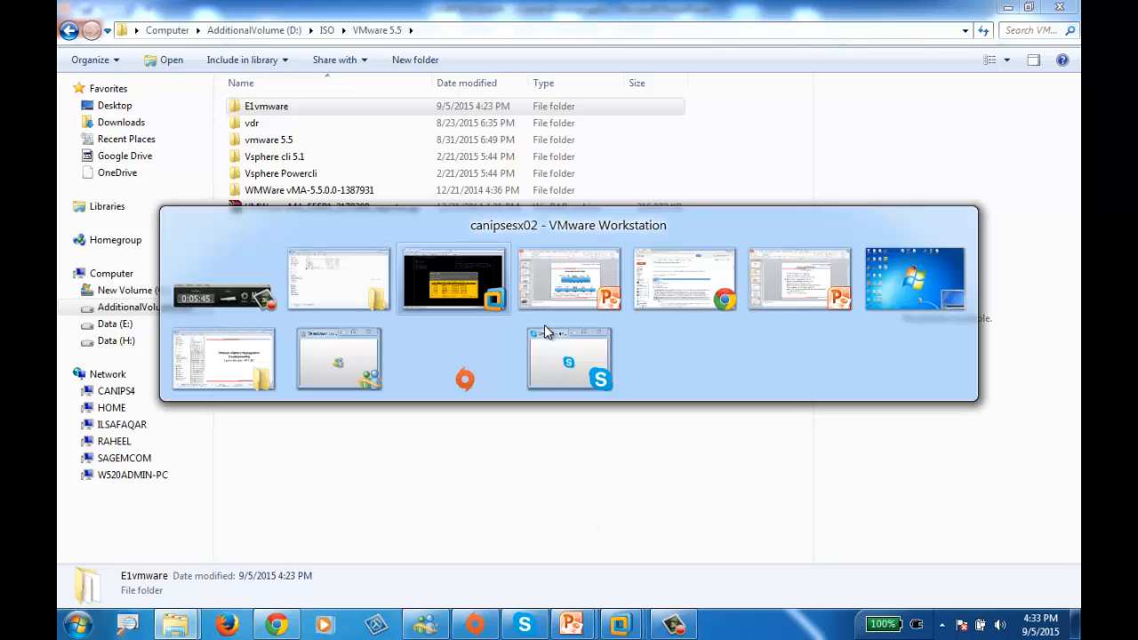
pyautogui.hotkey('alt', 'Tab')
pyautogui.hotkey('alt', 'Tab')
pyautogui.hotkey('alt', 'Tab')
pyautogui.hotkey('alt', 'Tab')
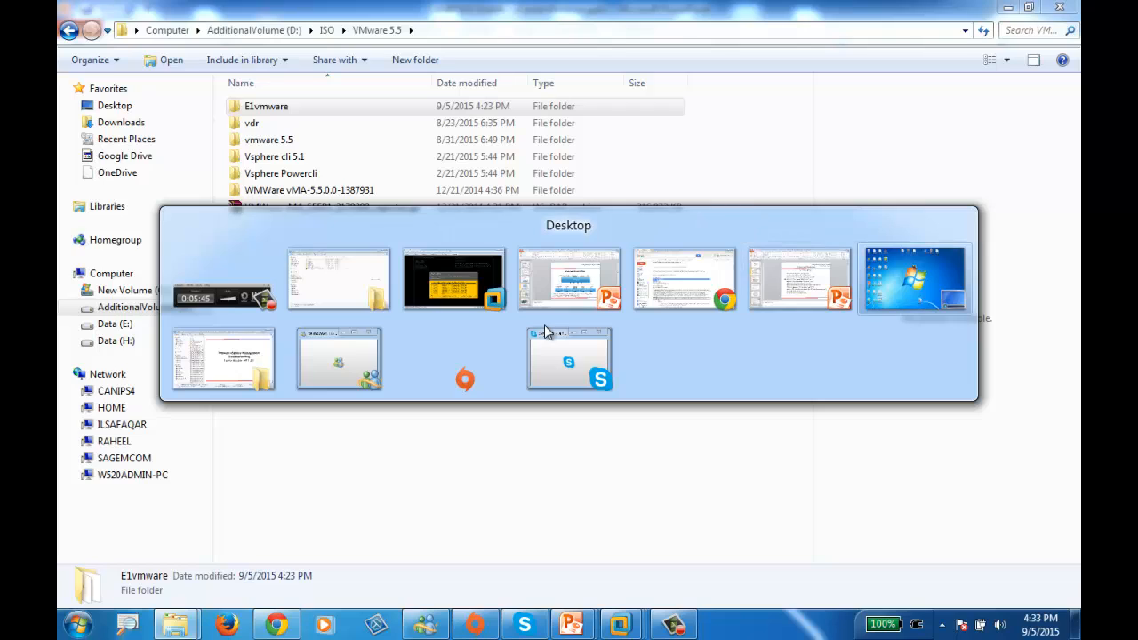
pyautogui.hotkey('alt', 'Tab')
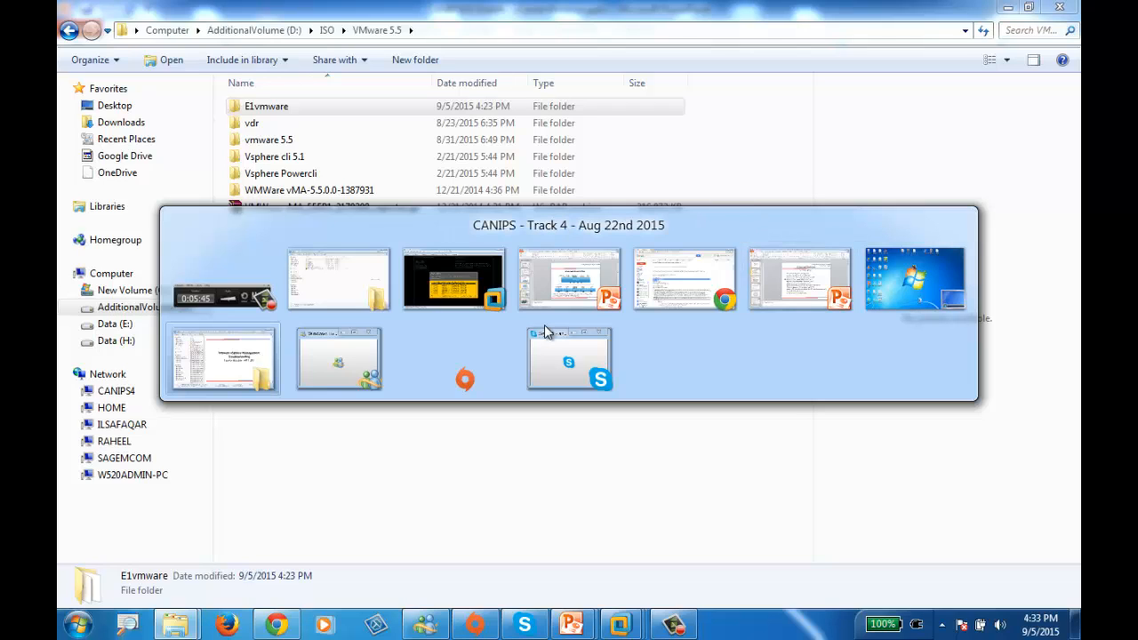
pyautogui.hotkey('alt', 'Tab')
pyautogui.hotkey('alt', 'Tab')
pyautogui.hotkey('alt', 'Tab')
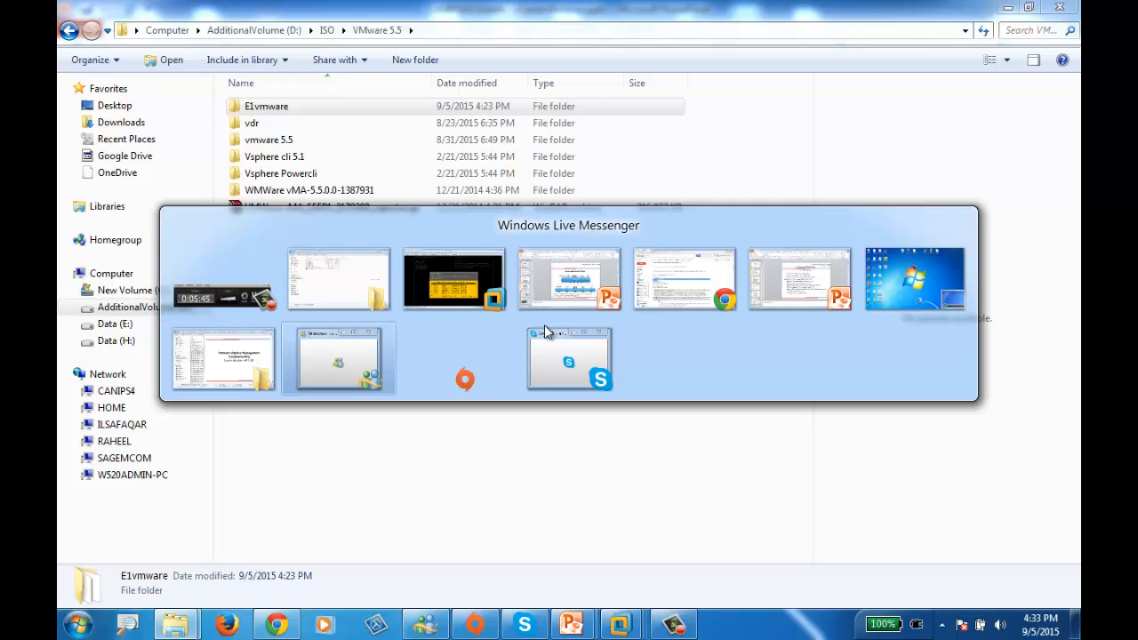
pyautogui.hotkey('alt', 'Tab')
pyautogui.hotkey('alt', 'Tab')
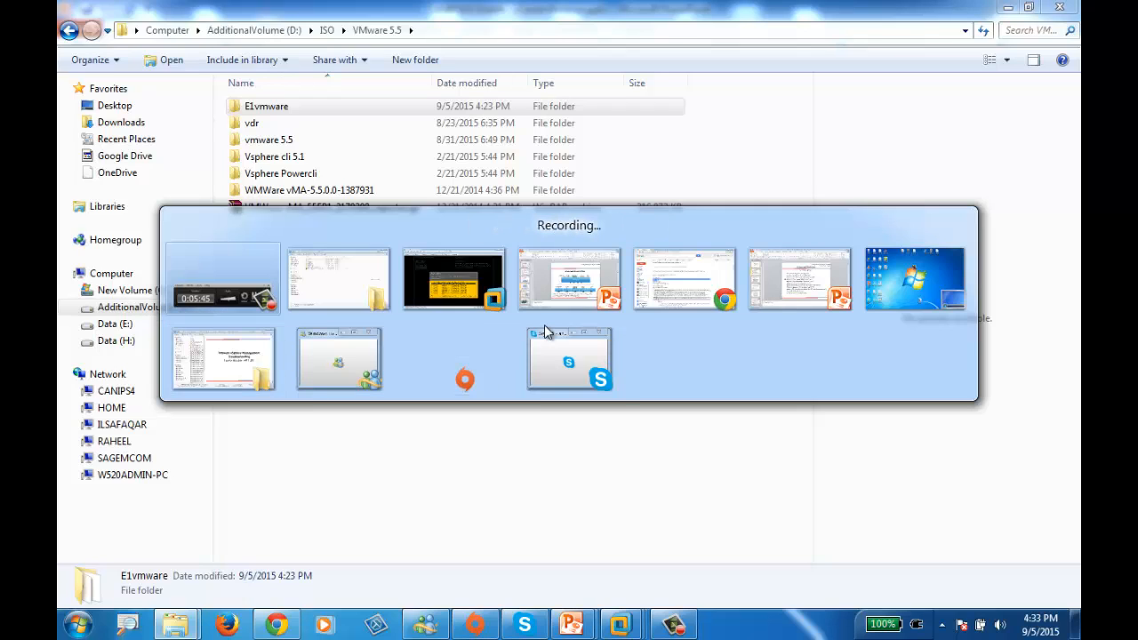
pyautogui.hotkey('alt', 'Tab')
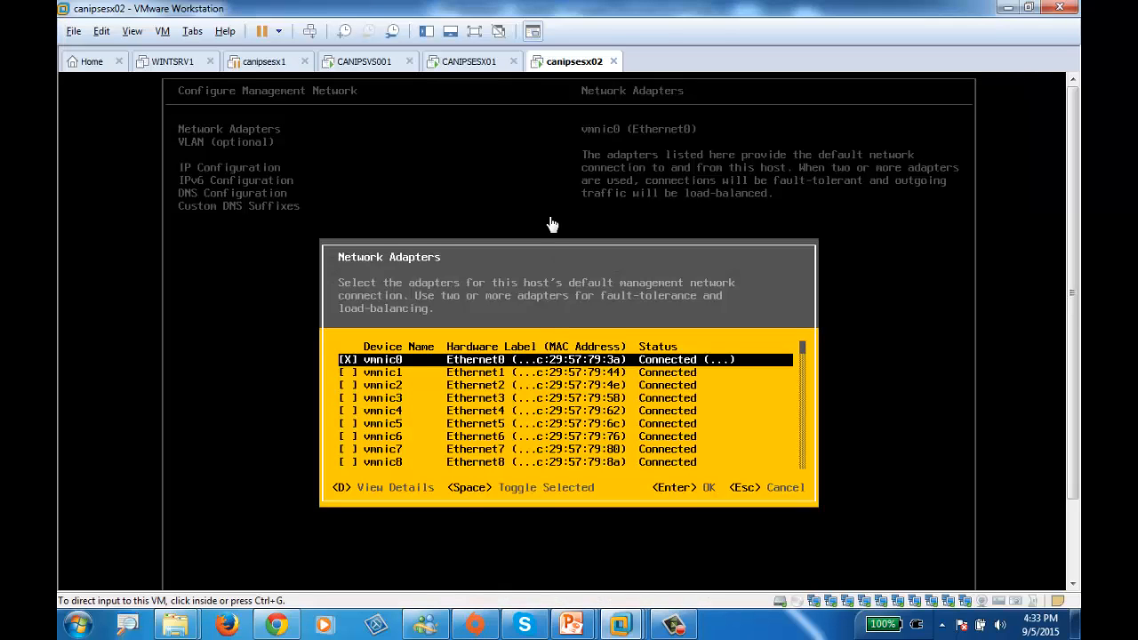
# Log in to the system customization of the CANIPSESX01 host as root with the account password
pyautogui.click(473, 63)
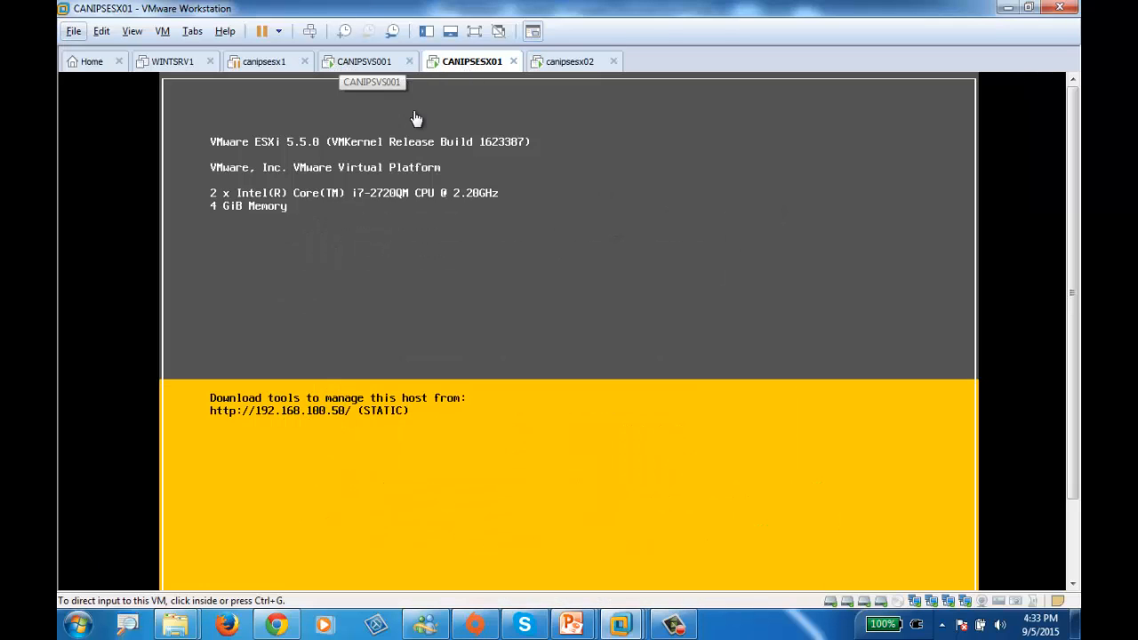
pyautogui.click(459, 300)
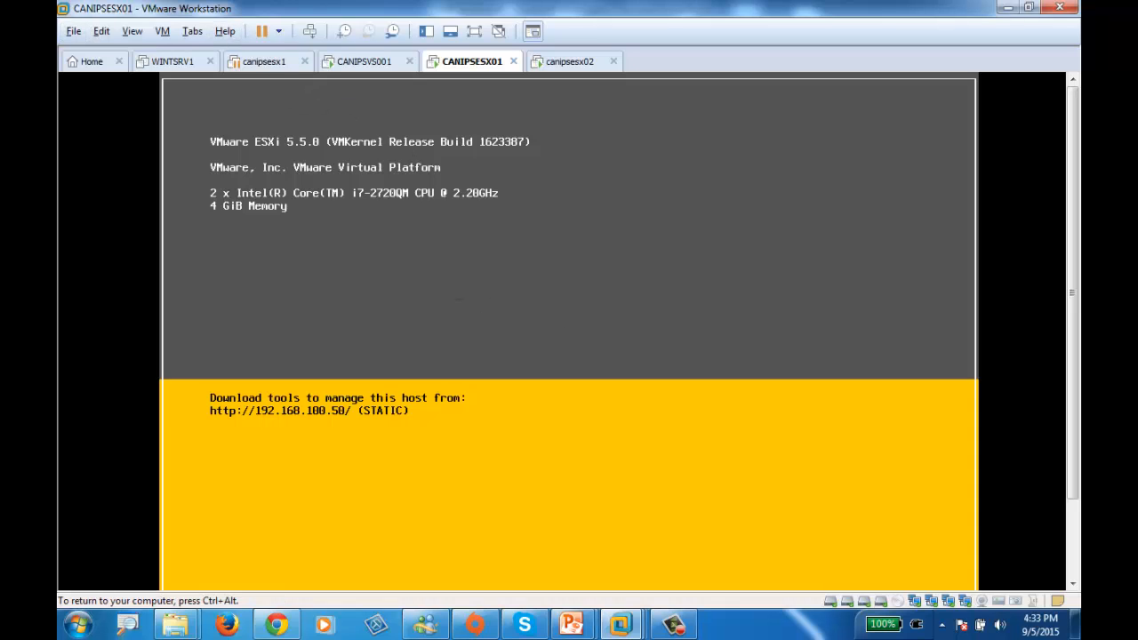
pyautogui.press('F2')
pyautogui.press('Tab')
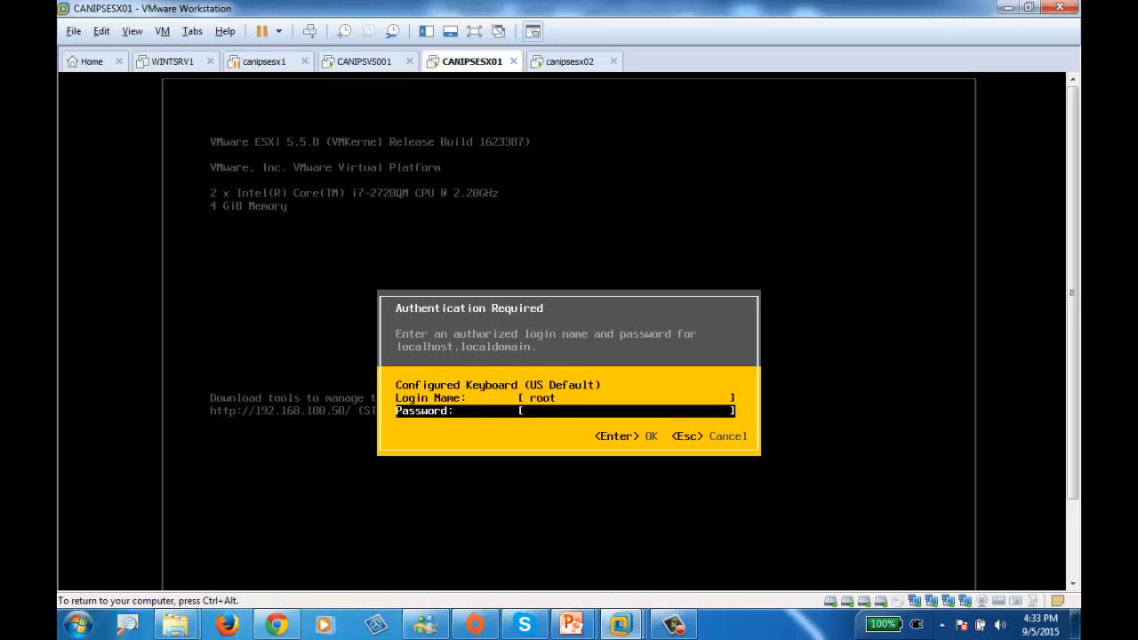
pyautogui.write('********')
pyautogui.press('Return')
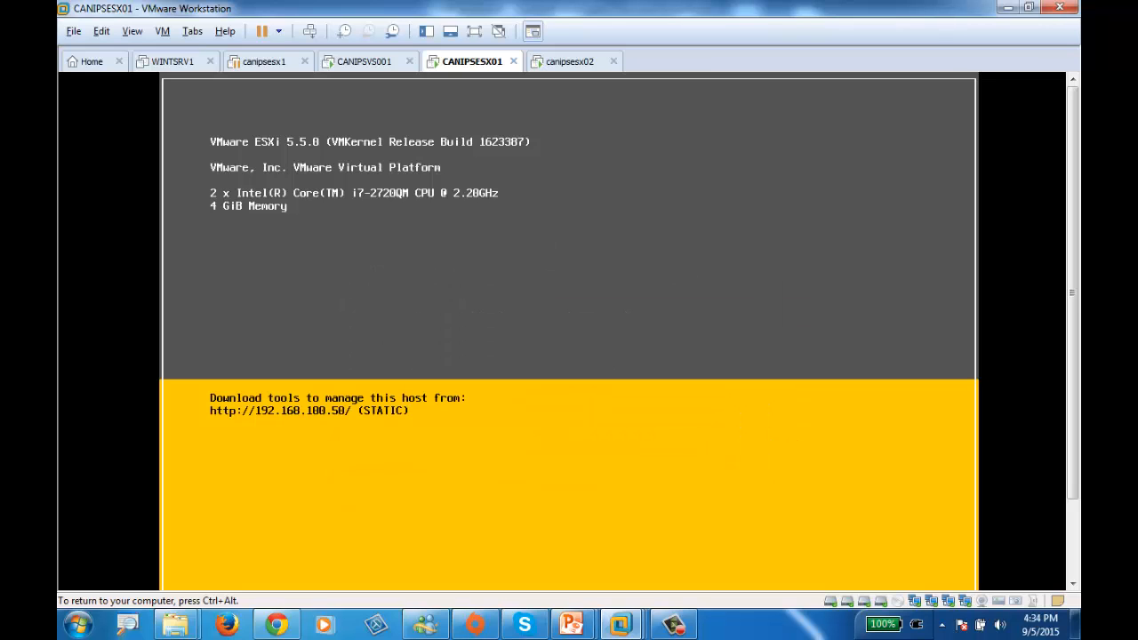
# Open the management network configuration of CANIPSESX01 and display its list of network adapters
pyautogui.press('Down')
pyautogui.press('Down')
pyautogui.press('Down')
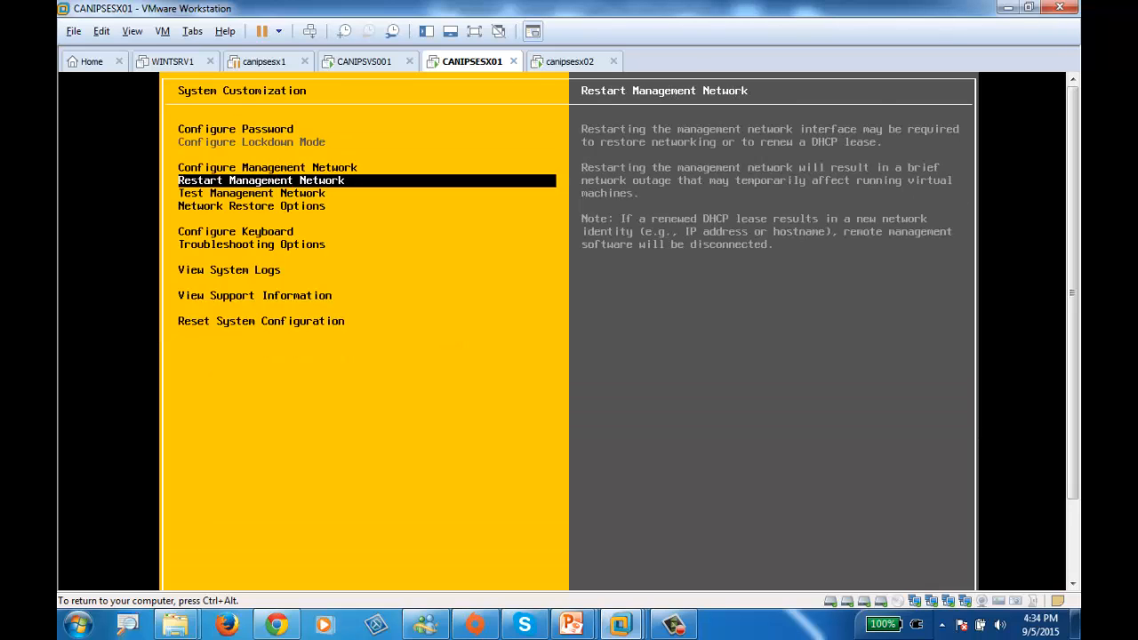
pyautogui.press('Up')
pyautogui.press('Return')
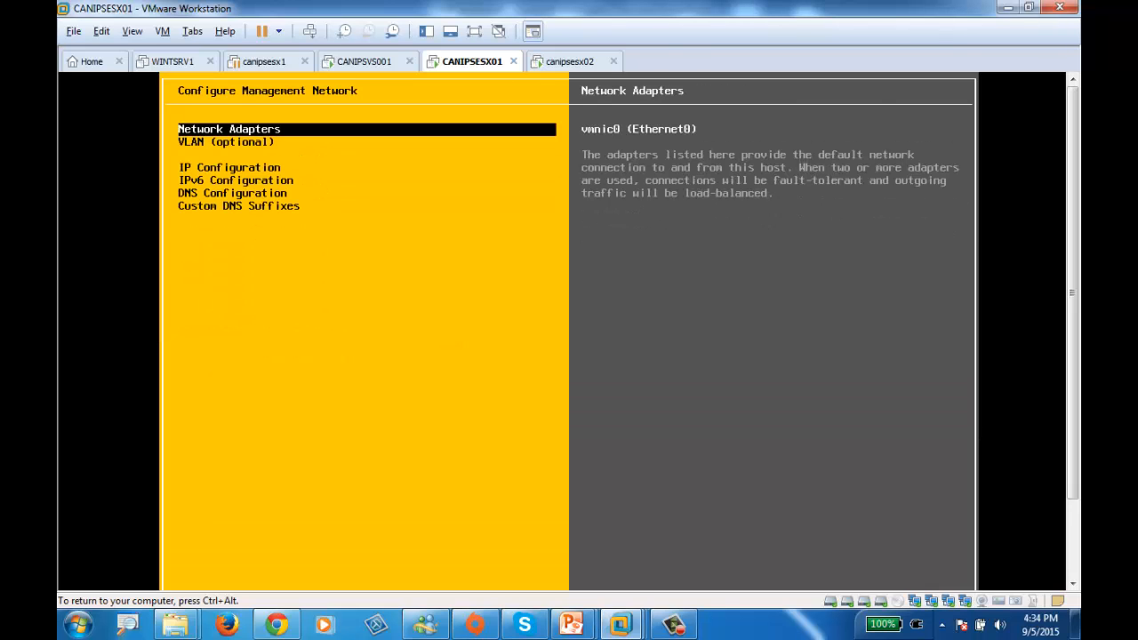
pyautogui.press('Return')
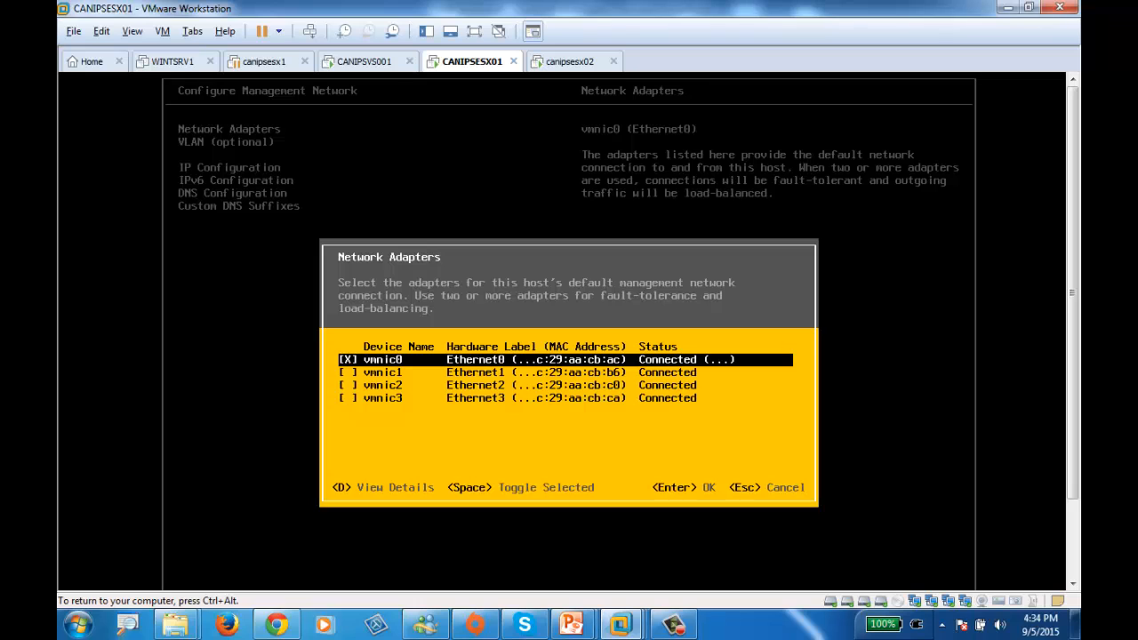
# Check the device status and network connection of the first Network Adapter in the CANIPSESX01 virtual machine settings
pyautogui.click(365, 62)
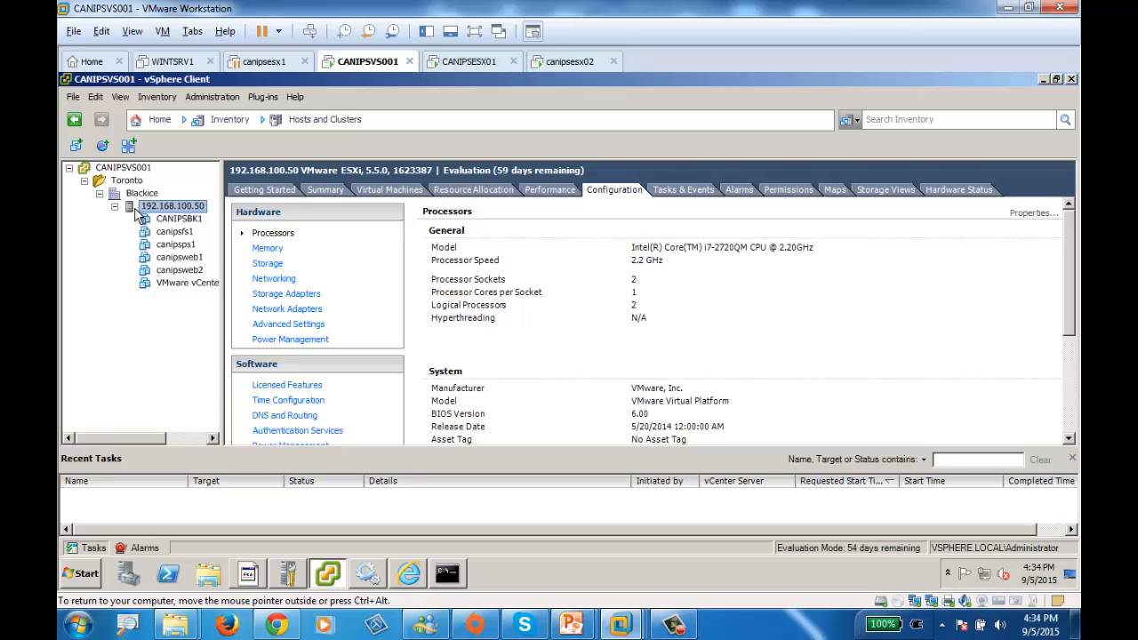
pyautogui.click(455, 62)
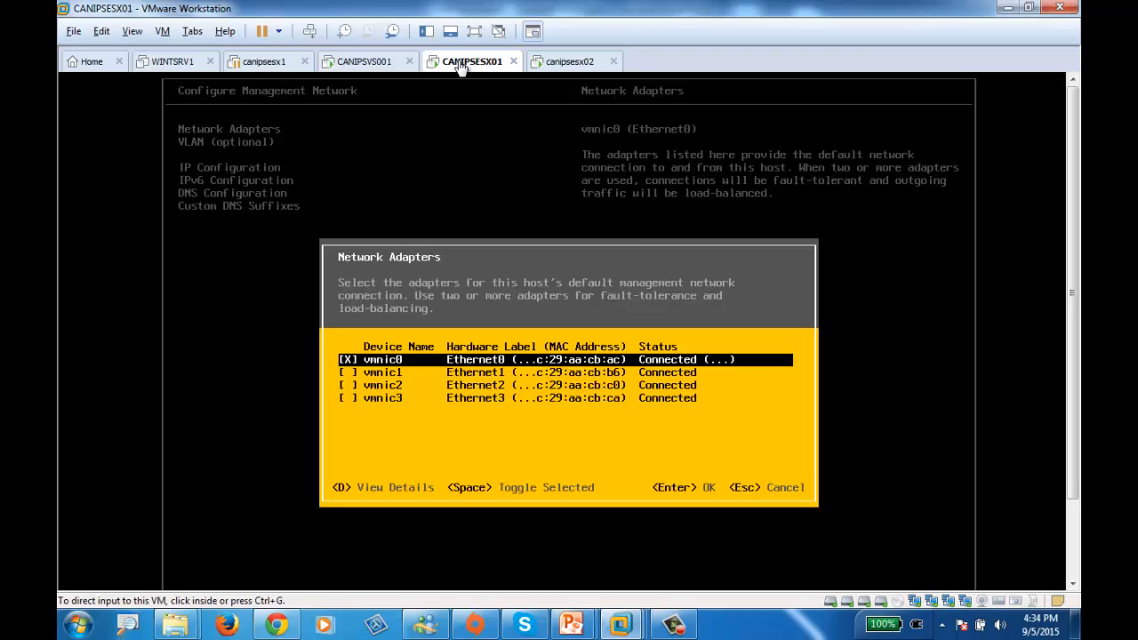
pyautogui.rightClick(455, 61)
pyautogui.click(502, 287)
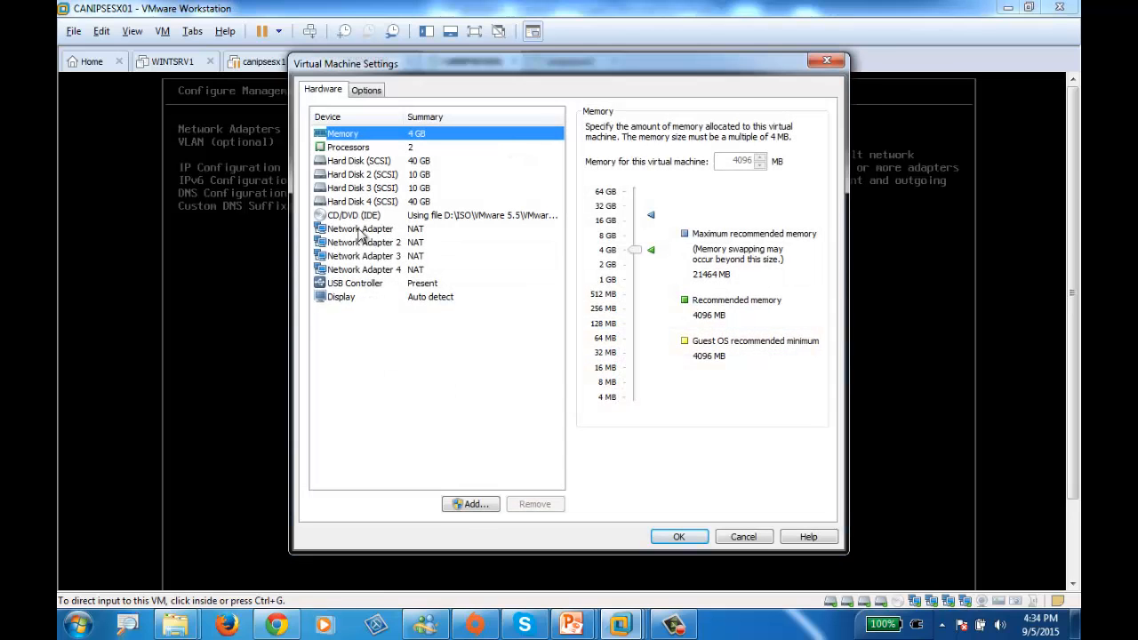
pyautogui.click(360, 230)
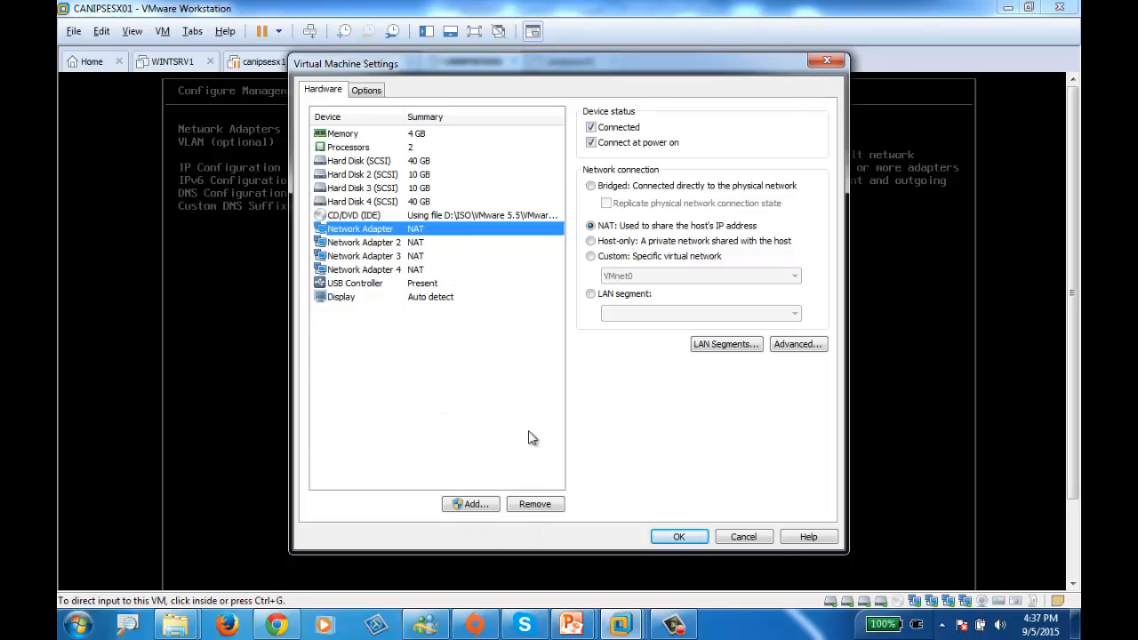
pyautogui.click(678, 534)
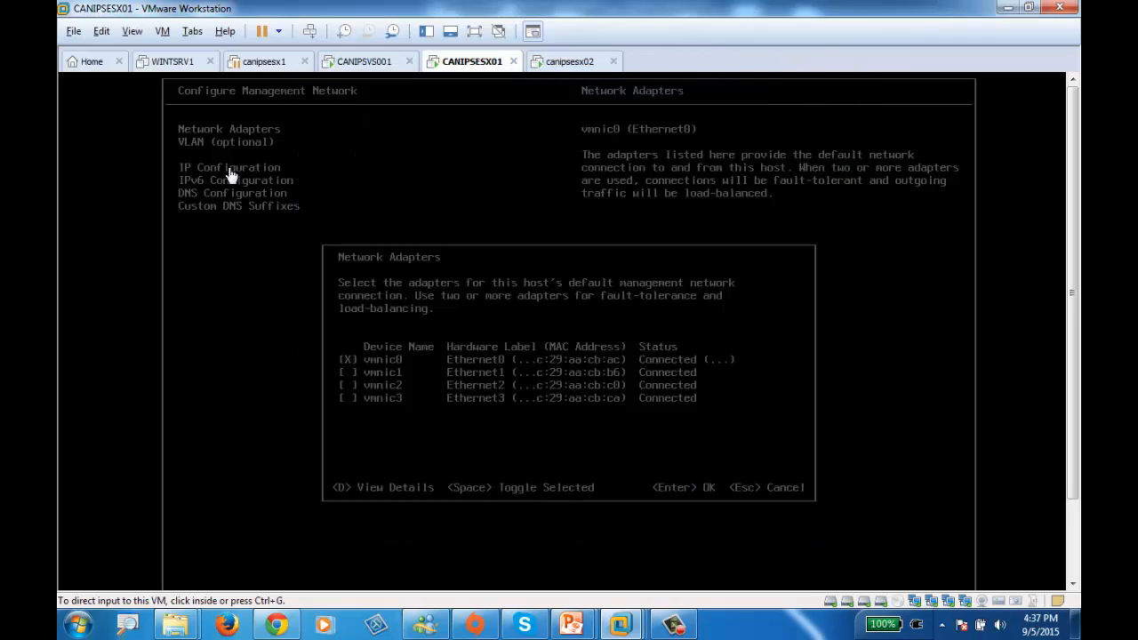
# Display the vSphere Client on CANIPSVS001 and switch to the CANIPS101Slide05 - Networks presentation in PowerPoint
pyautogui.click(364, 61)
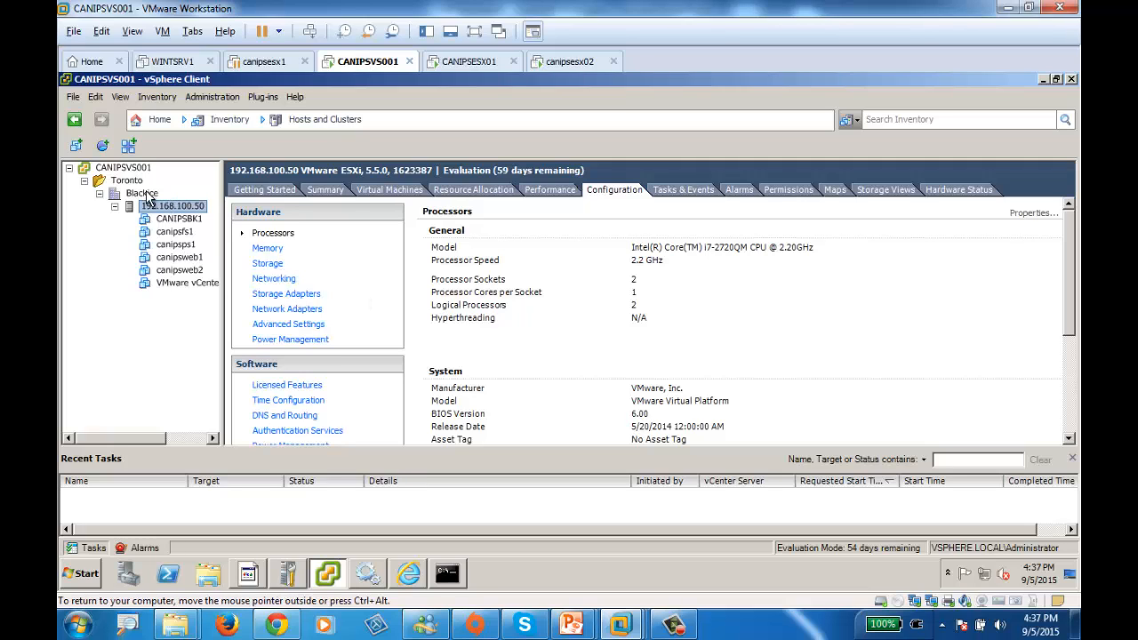
pyautogui.moveTo(587, 633)
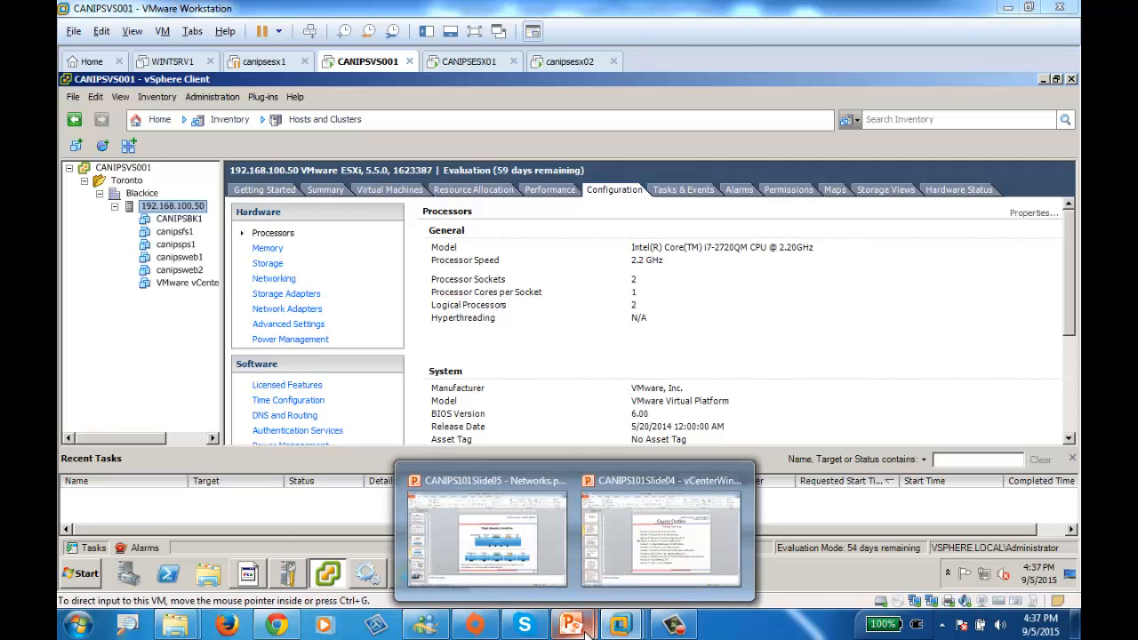
pyautogui.click(486, 534)
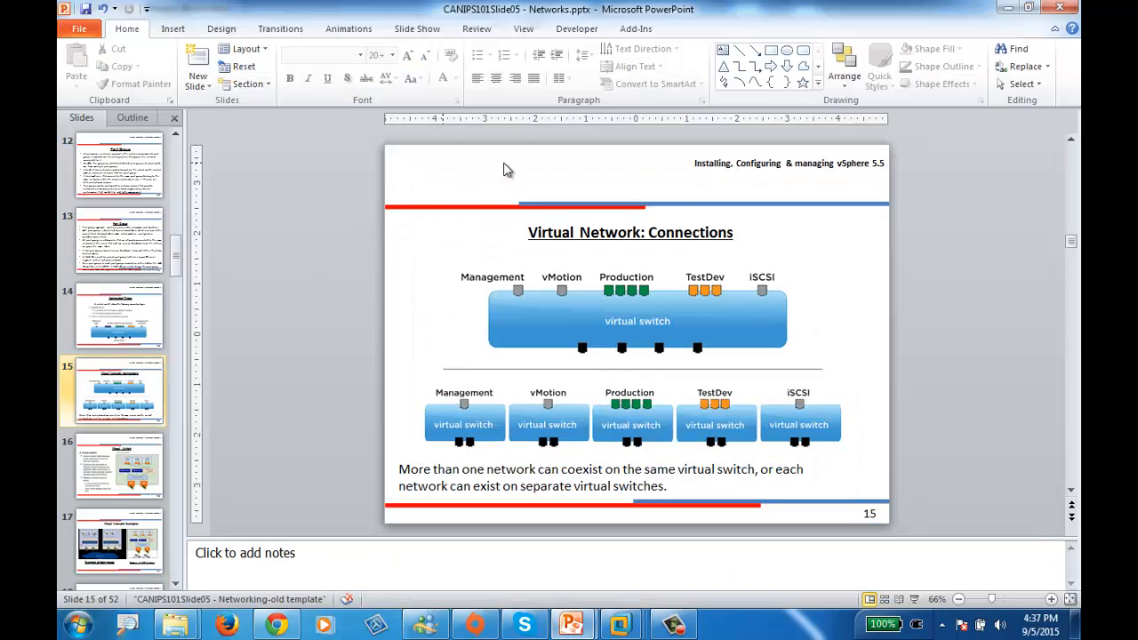
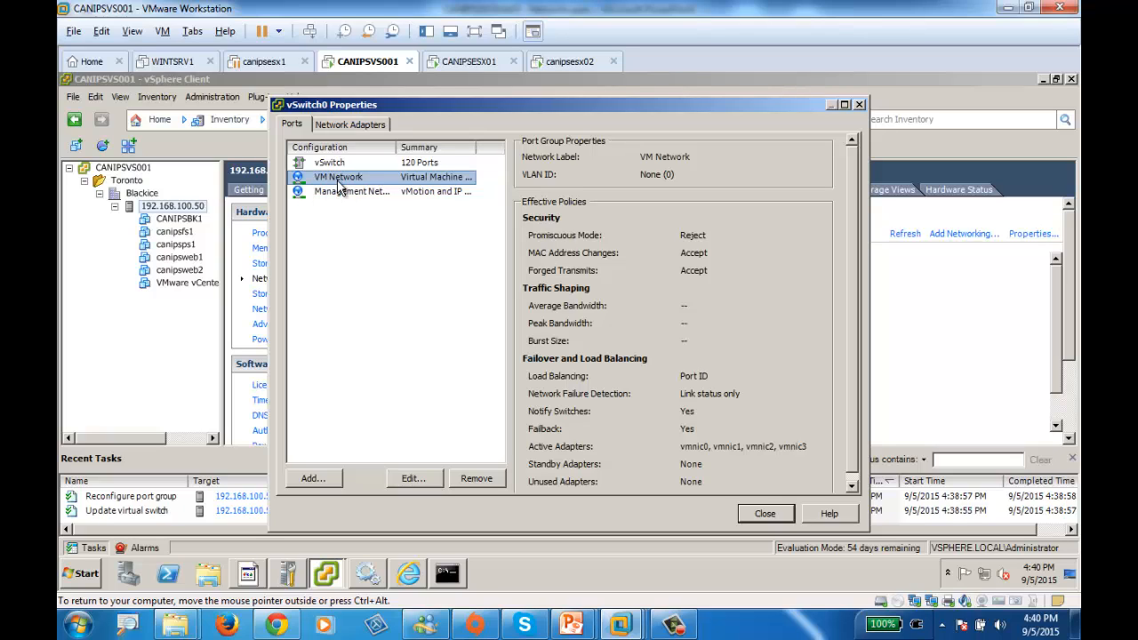
# Rename the VM Network port group of vSwitch0 to Production and widen the Configuration column of the port list
pyautogui.click(413, 480)
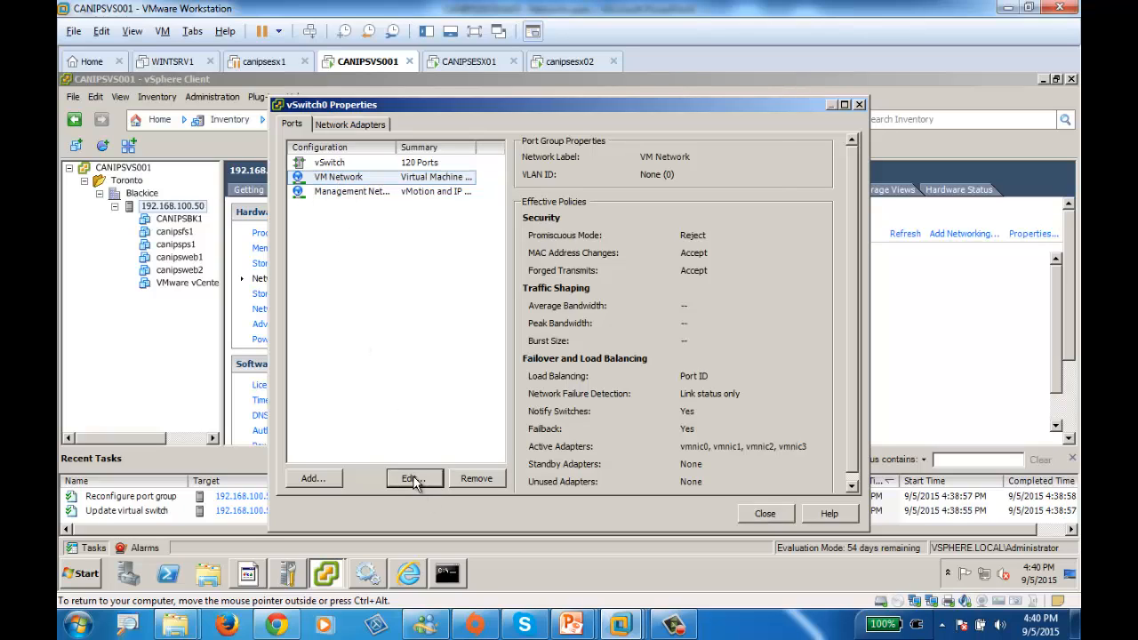
pyautogui.moveTo(594, 152); pyautogui.dragTo(381, 147)
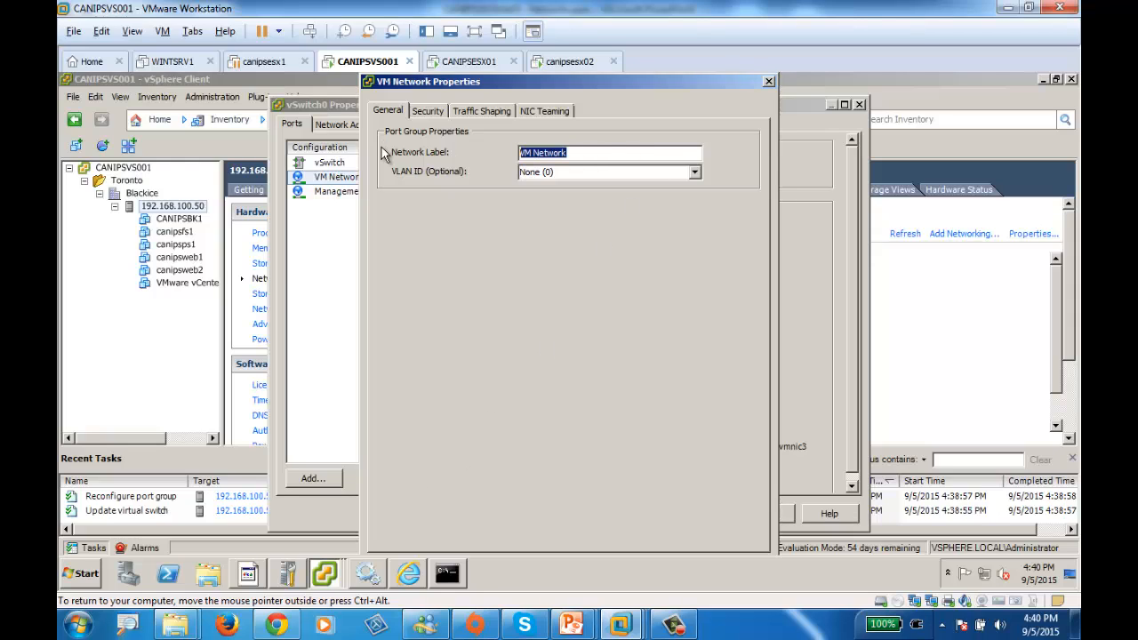
pyautogui.write('Production')
pyautogui.moveTo(623, 81); pyautogui.dragTo(510, 74)
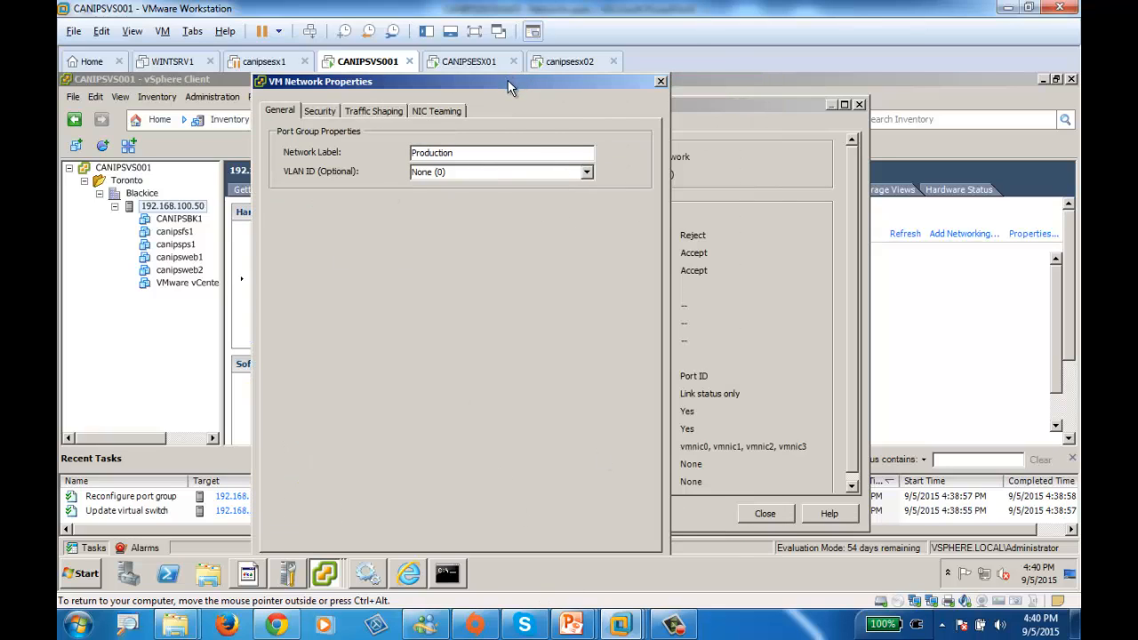
pyautogui.click(474, 31)
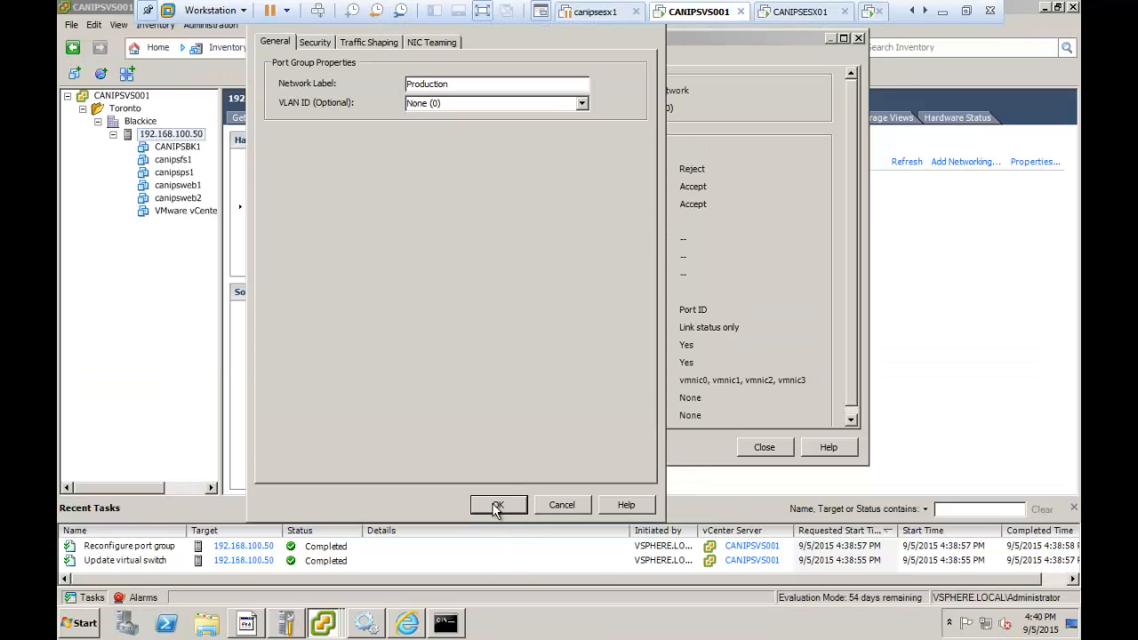
pyautogui.click(495, 506)
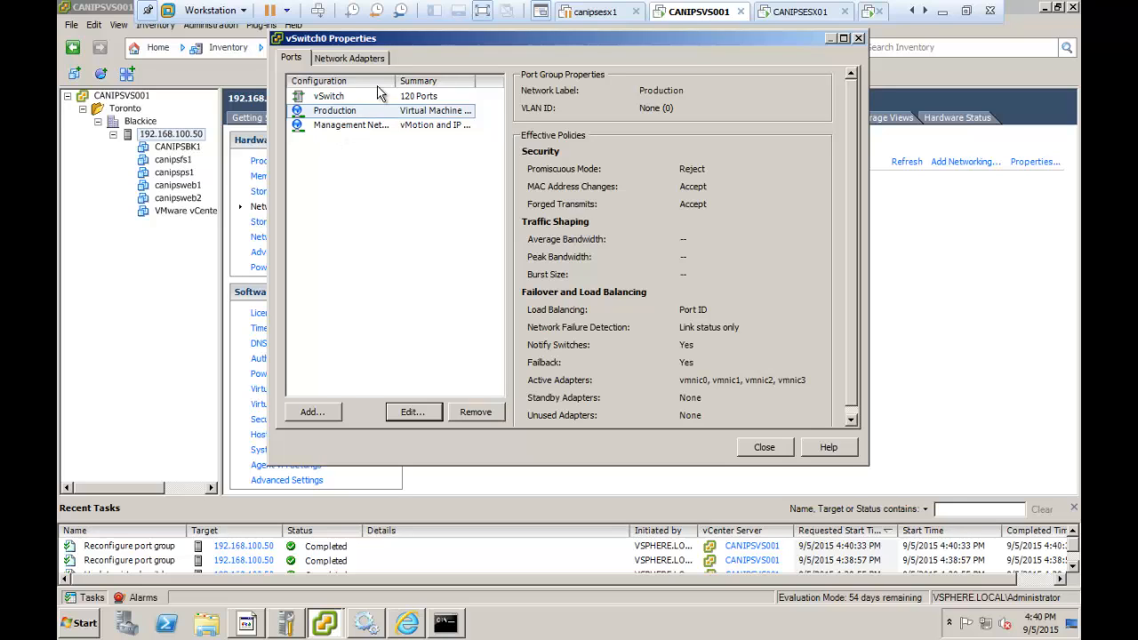
pyautogui.moveTo(391, 81); pyautogui.dragTo(439, 94)
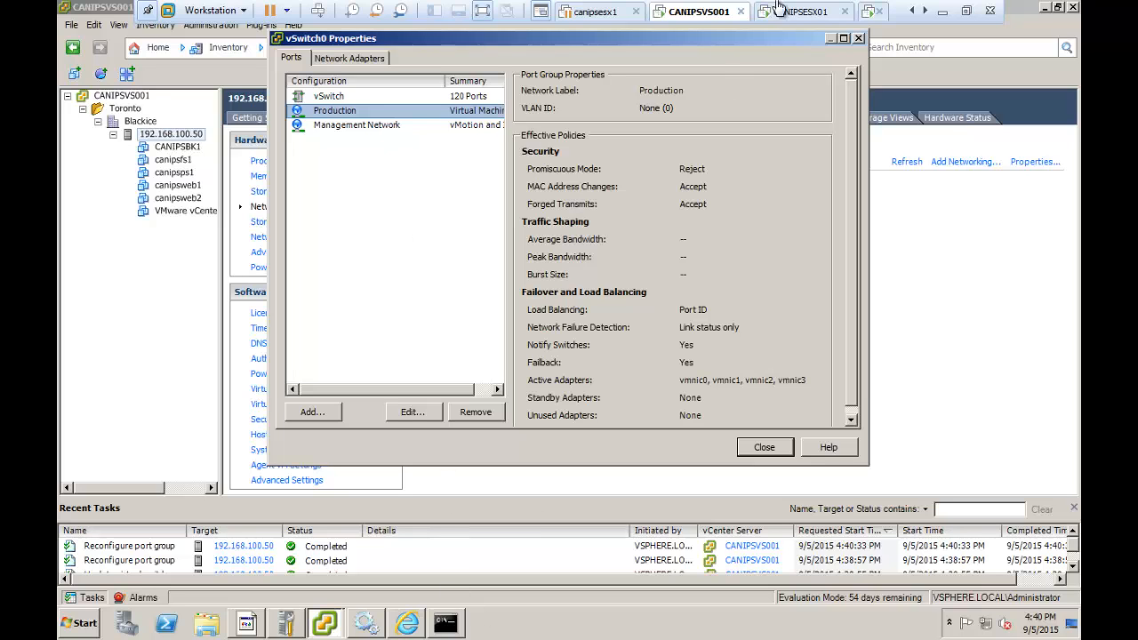
pyautogui.click(987, 14)
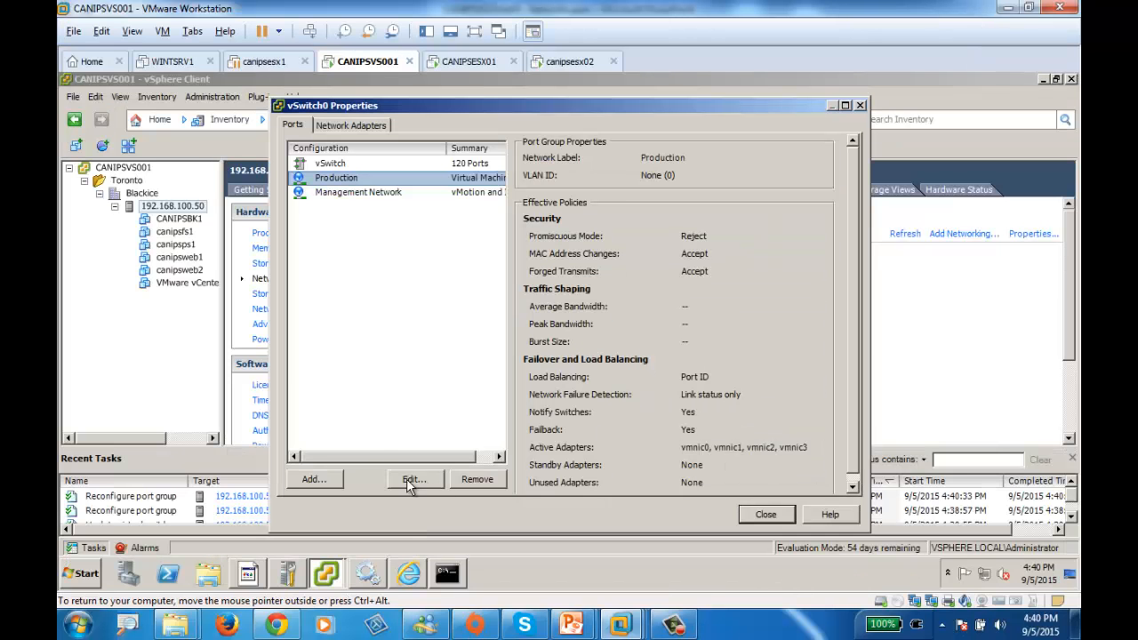
# Check the Virtual Network: Connections slide in PowerPoint and return to the CANIPSVS001 virtual machine in VMware Workstation
pyautogui.click(575, 626)
pyautogui.click(489, 471)
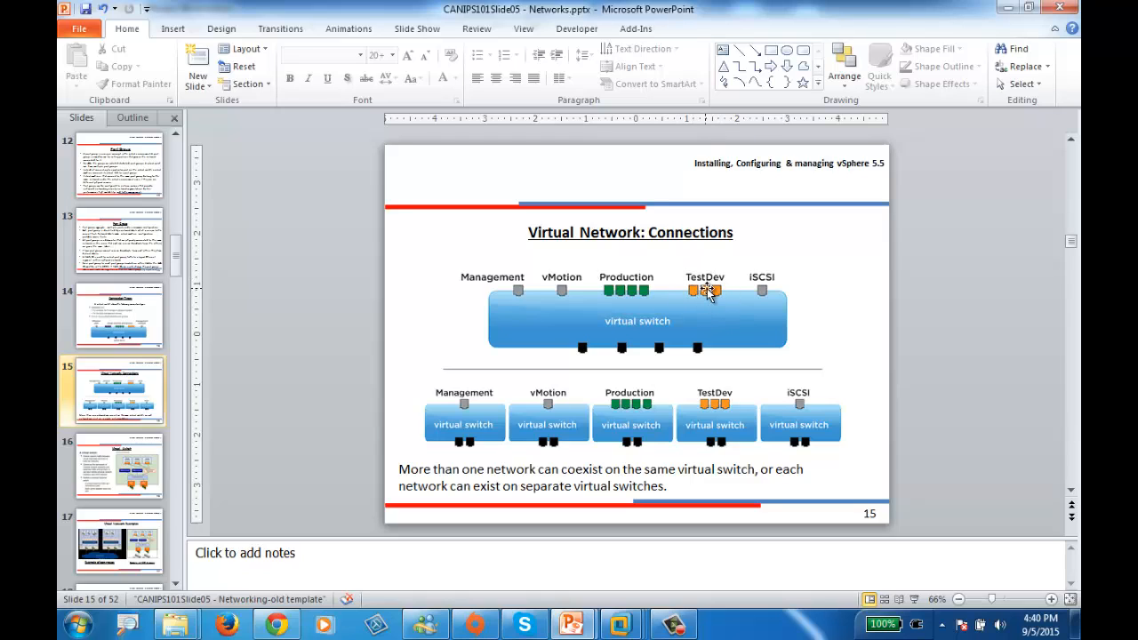
pyautogui.moveTo(622, 625)
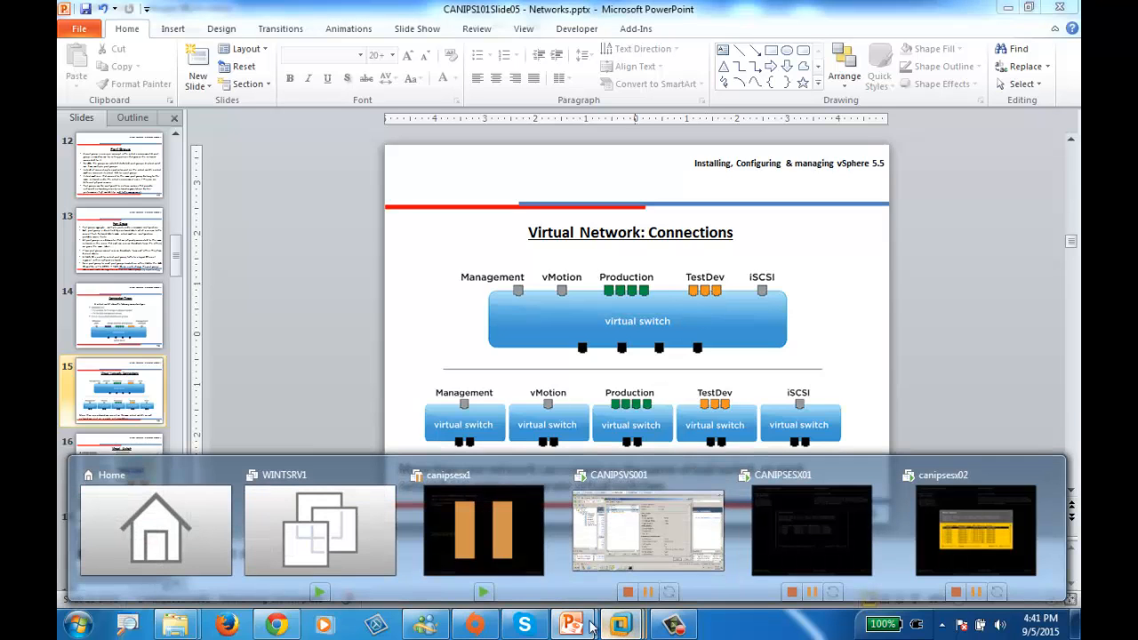
pyautogui.click(652, 536)
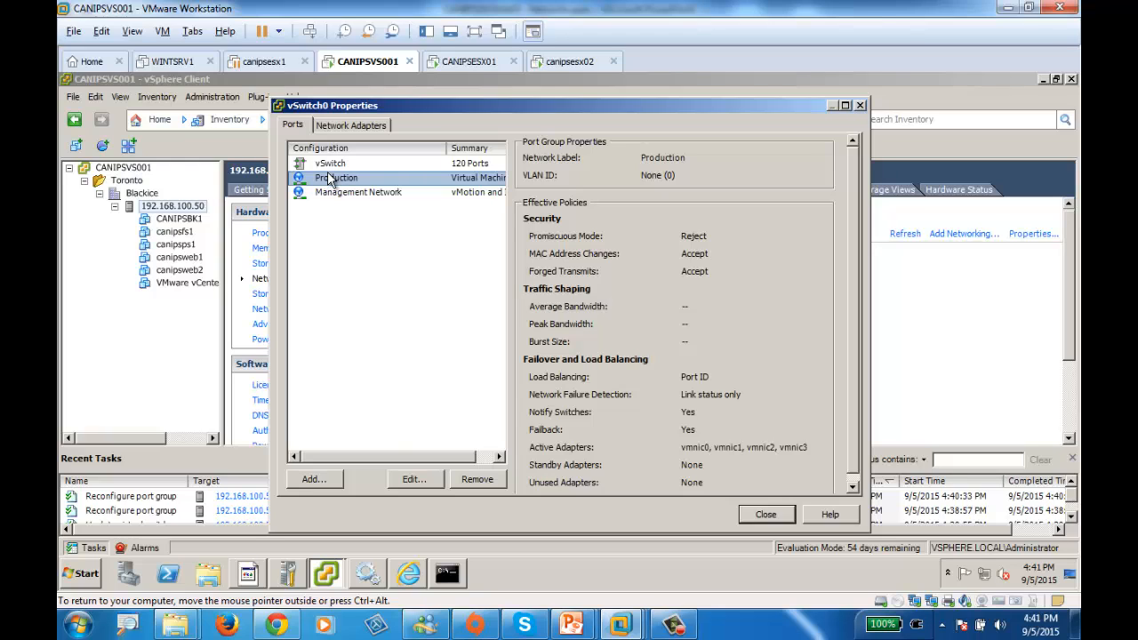
# Add a Virtual Machine port group labelled TESTDev to vSwitch0 and close the switch properties
pyautogui.click(311, 478)
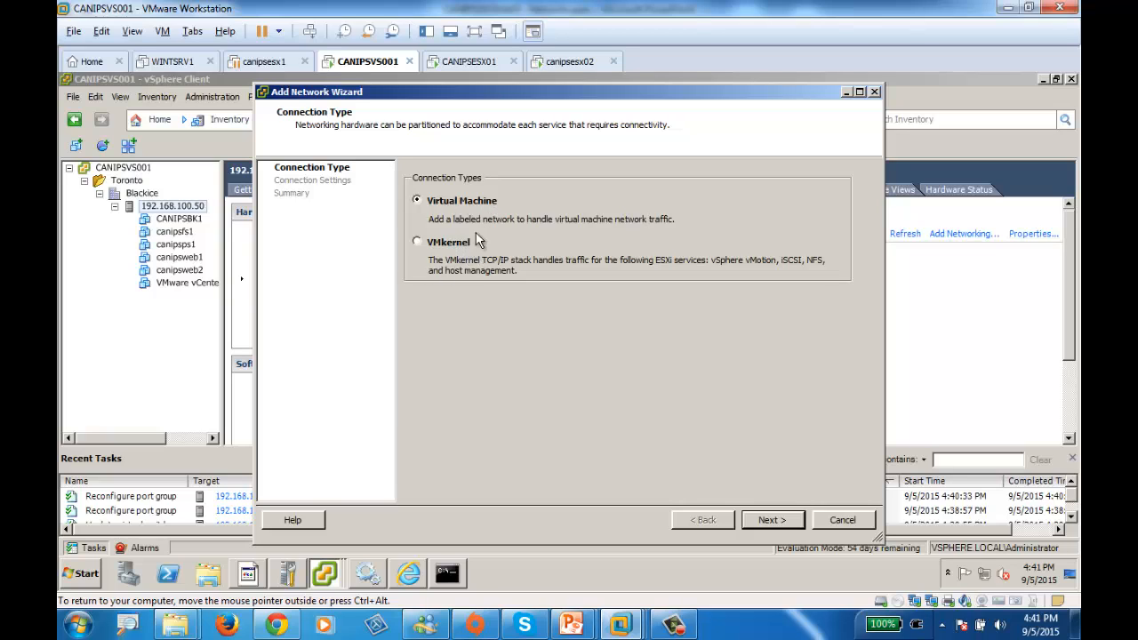
pyautogui.click(786, 522)
pyautogui.moveTo(603, 193); pyautogui.dragTo(478, 197)
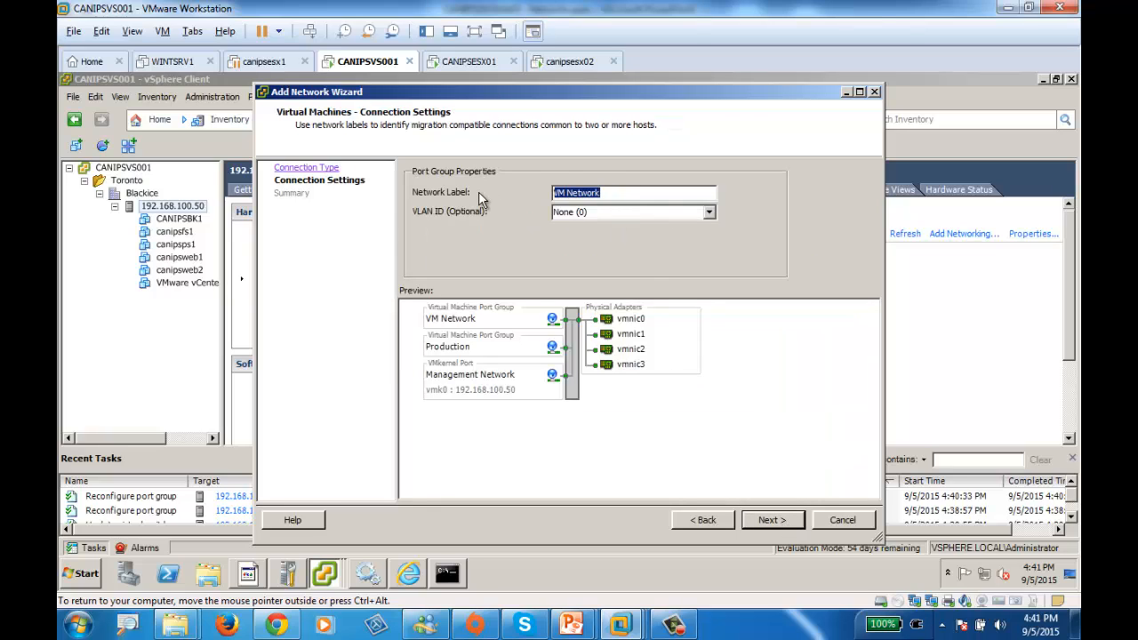
pyautogui.write('TESTD')
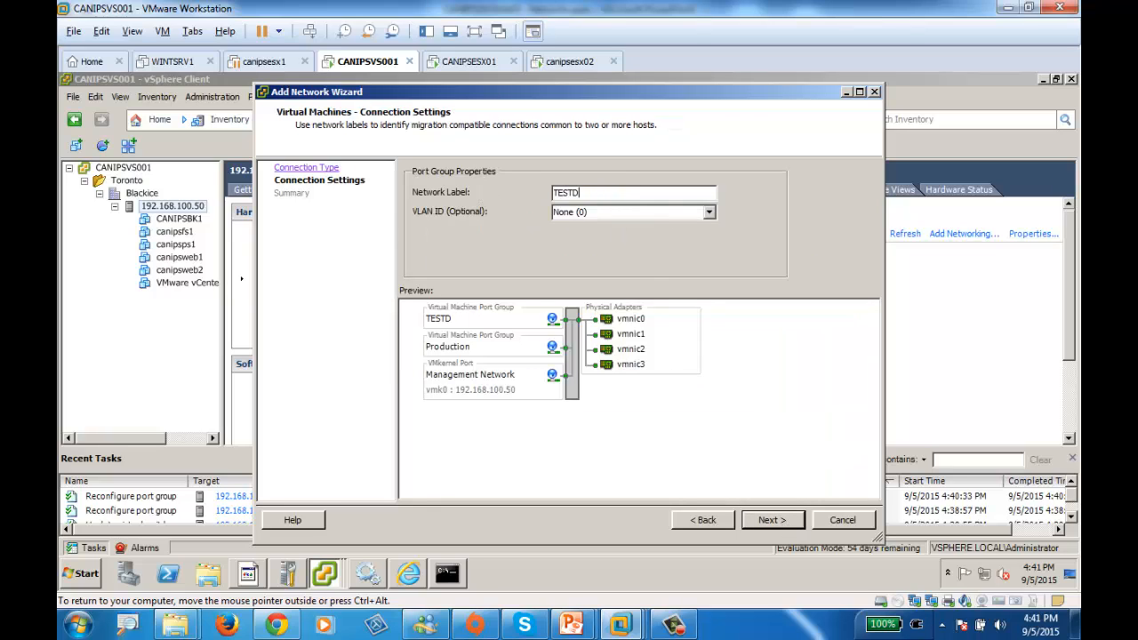
pyautogui.write('ev')
pyautogui.click(770, 520)
pyautogui.click(771, 524)
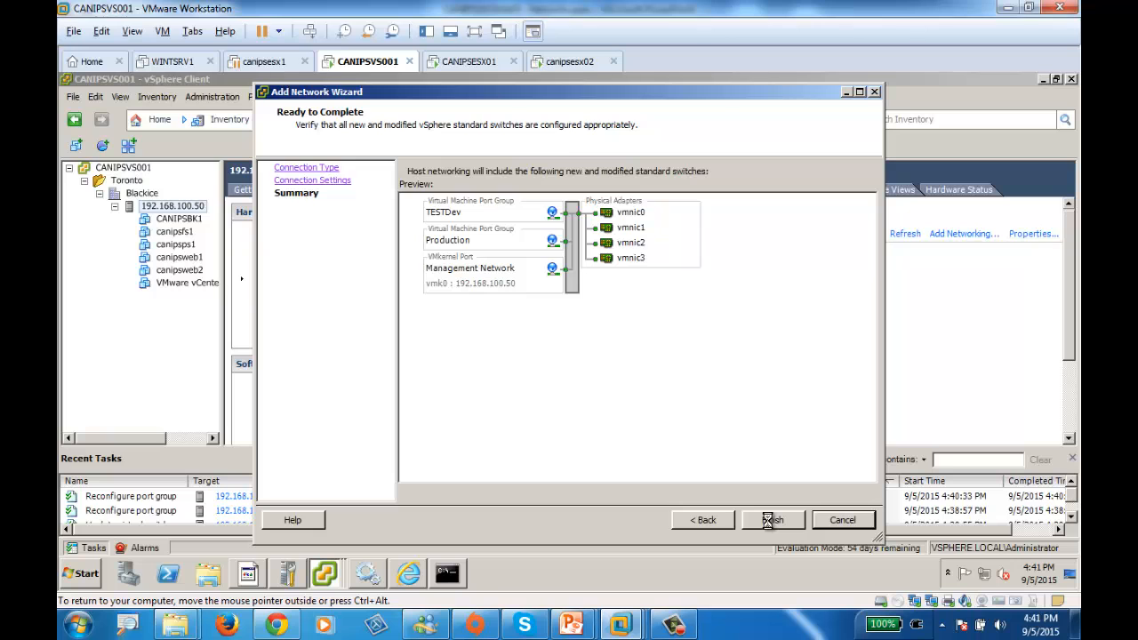
pyautogui.click(768, 519)
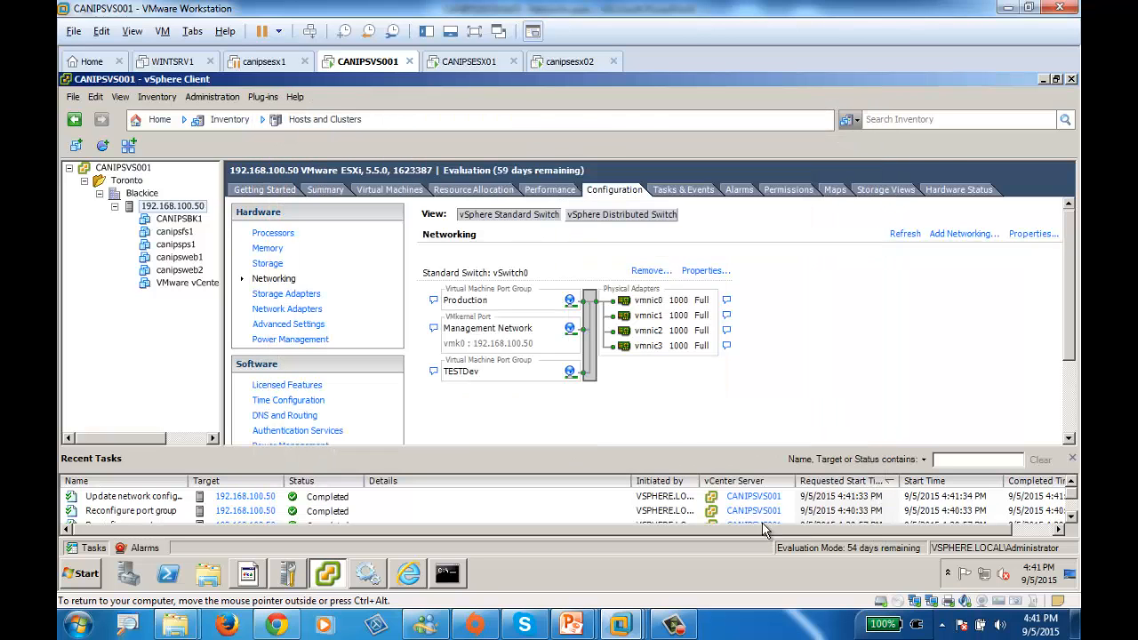
# Try to arrange the Networks presentation and VMware Workstation windows so the slide and vSwitch0 diagram can be compared together
pyautogui.moveTo(570, 625)
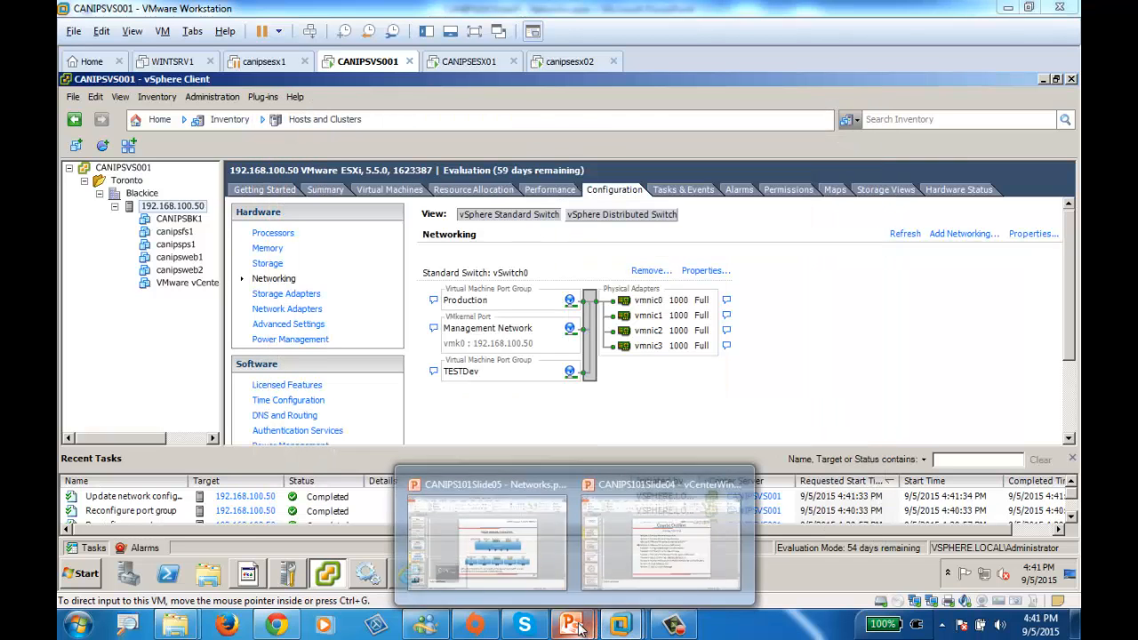
pyautogui.click(537, 546)
pyautogui.doubleClick(610, 18)
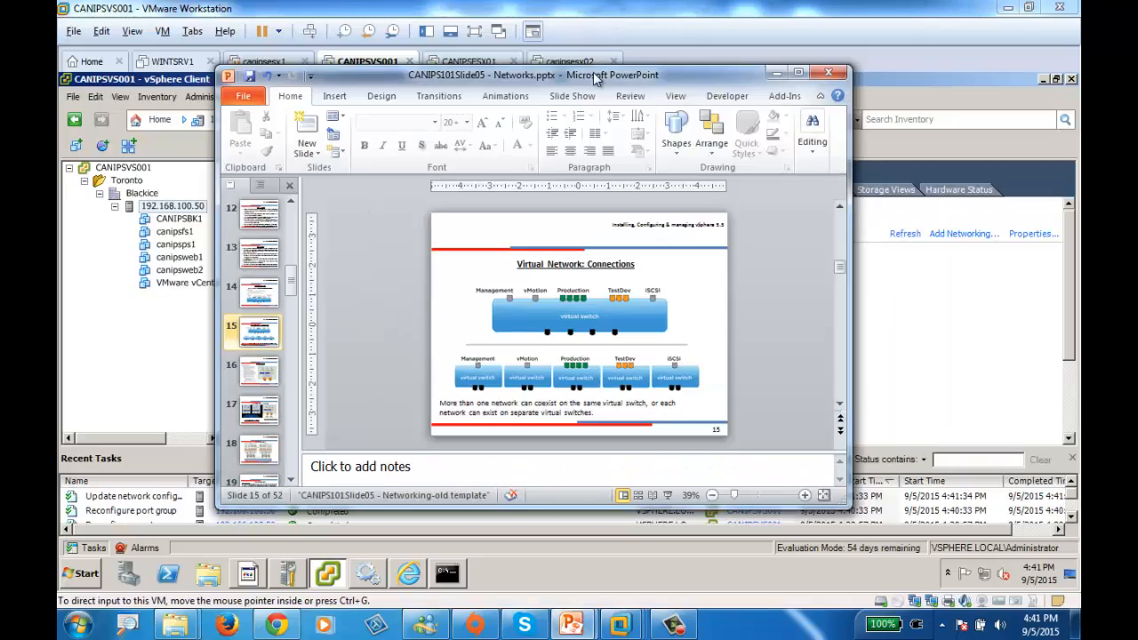
pyautogui.moveTo(594, 75); pyautogui.dragTo(475, 1)
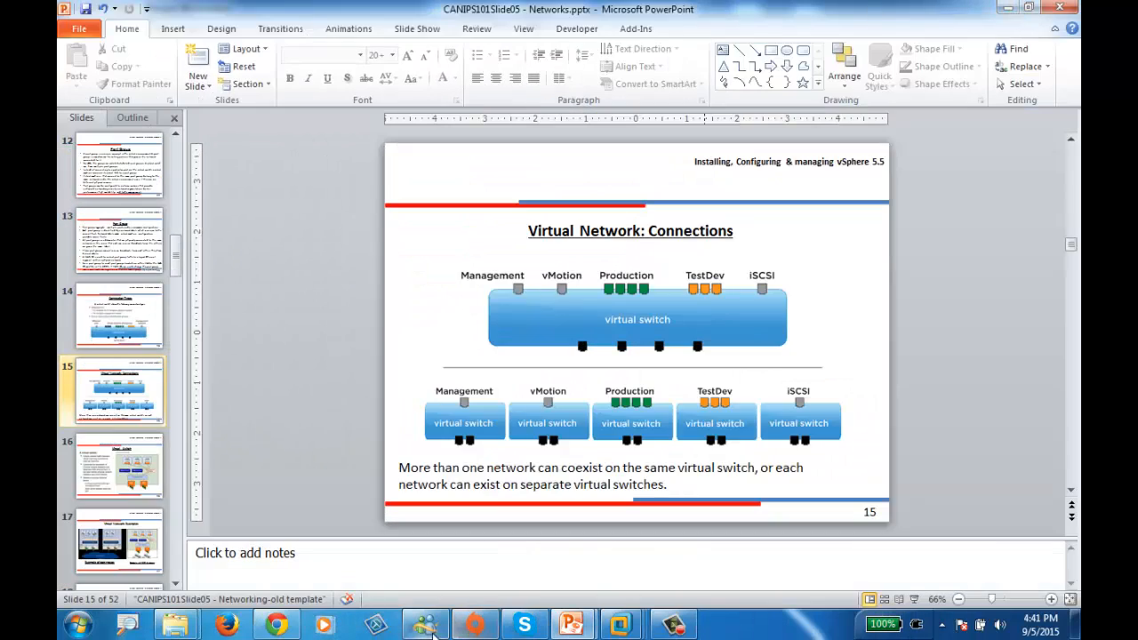
pyautogui.moveTo(621, 625)
pyautogui.click(642, 495)
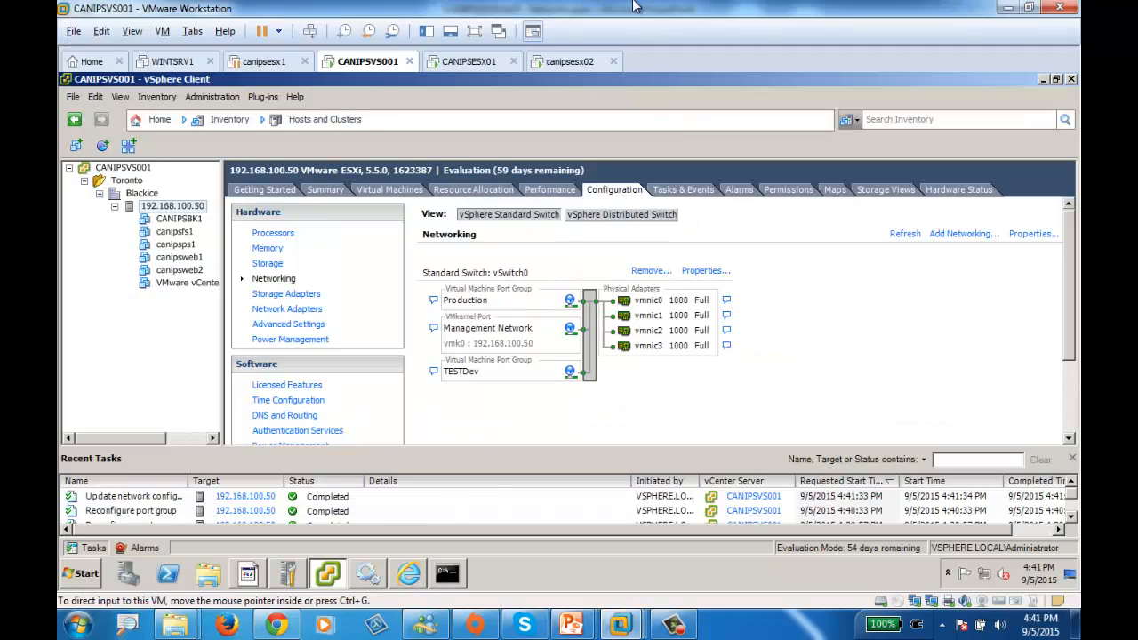
pyautogui.moveTo(633, 5); pyautogui.dragTo(490, 347)
pyautogui.scroll(-5, 874, 594)
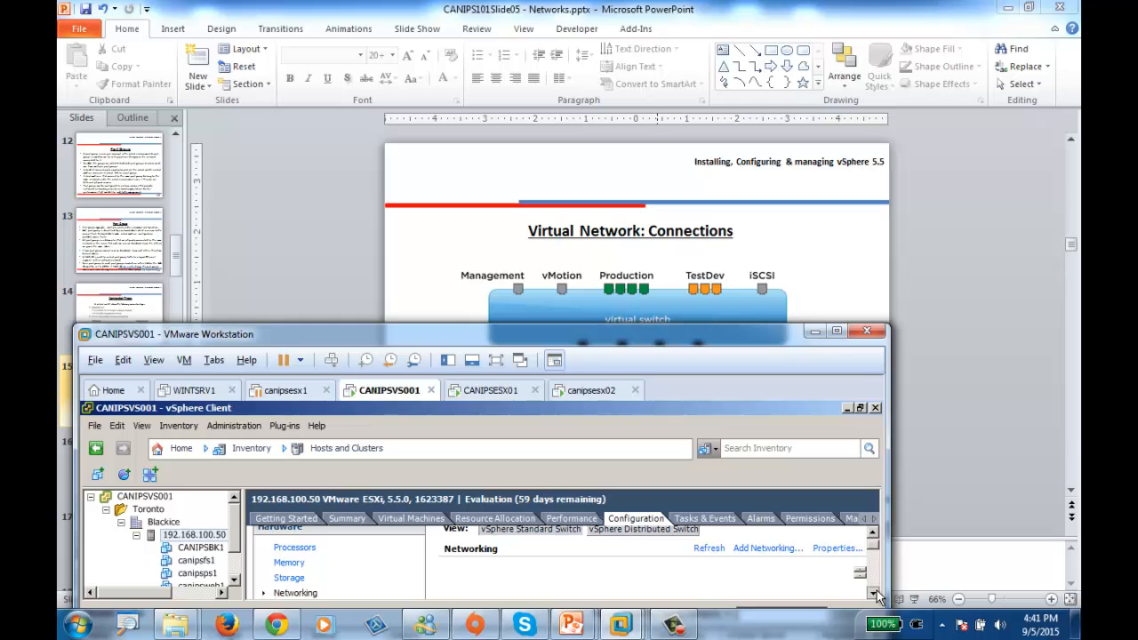
pyautogui.scroll(-5, 874, 594)
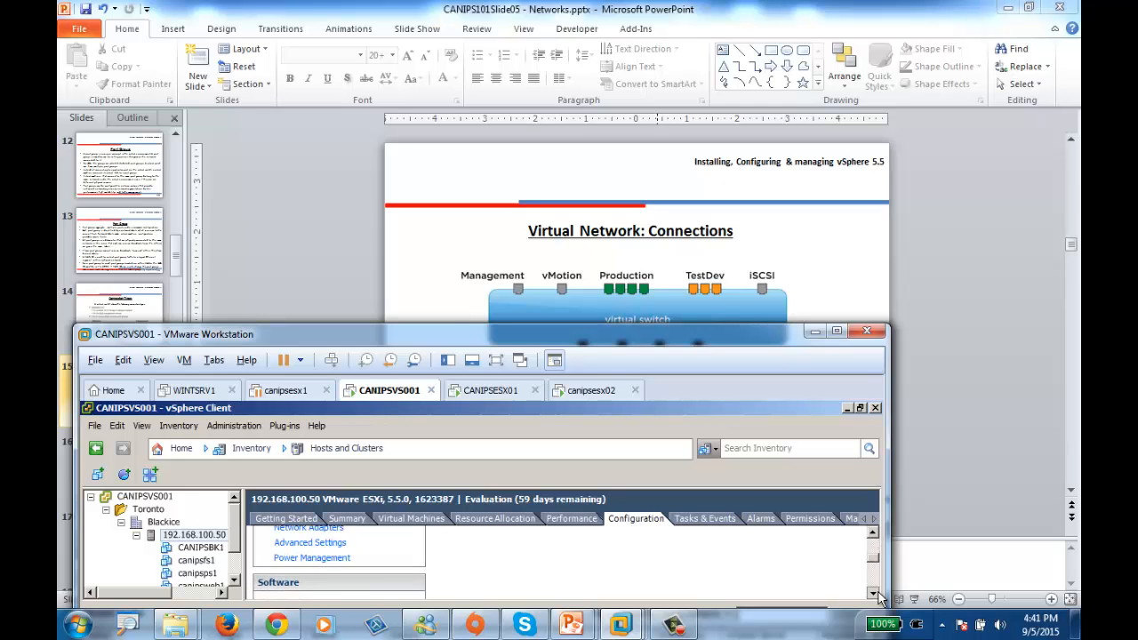
pyautogui.doubleClick(725, 331)
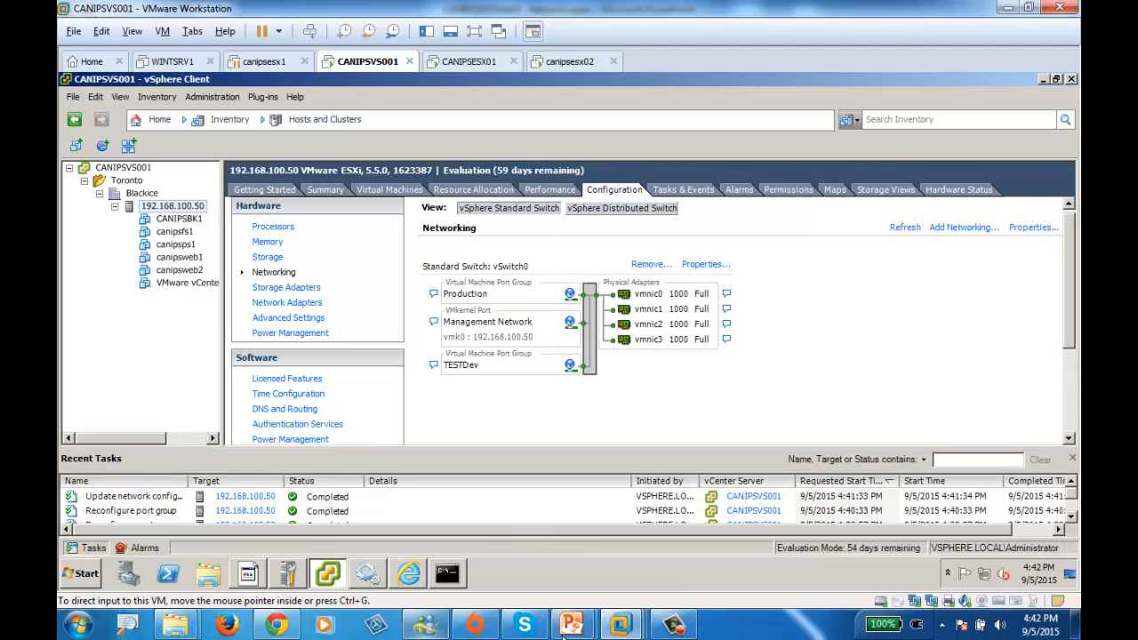
# Compare the connection types on slide 15 of the Networks presentation with the vSwitch0 port groups in the vSphere Client
pyautogui.moveTo(570, 625)
pyautogui.click(548, 551)
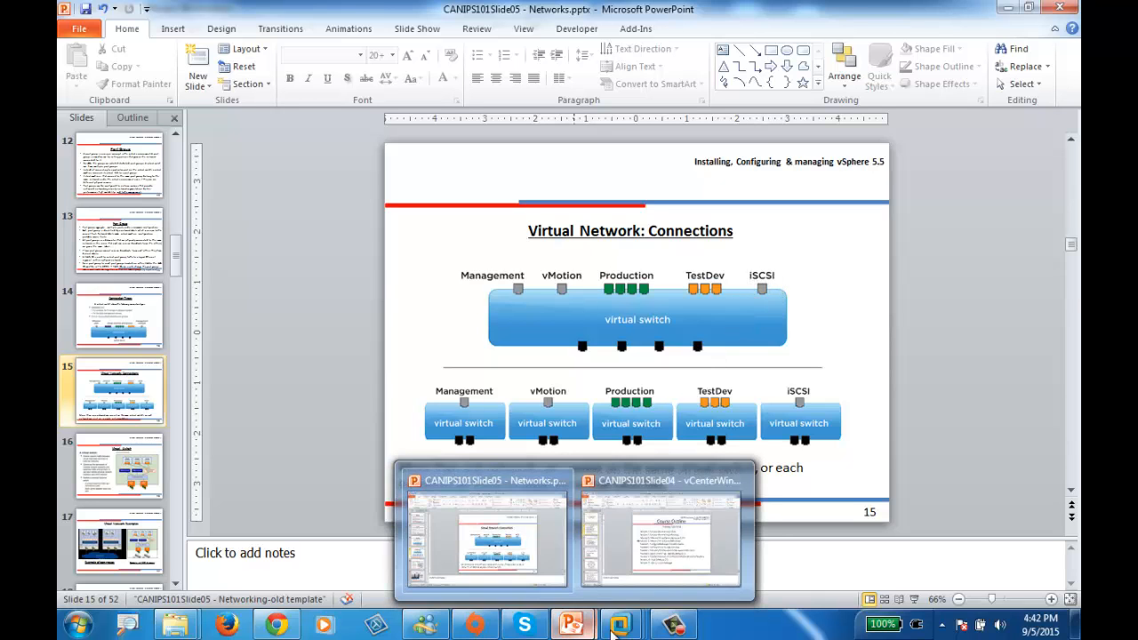
pyautogui.moveTo(620, 626)
pyautogui.click(654, 529)
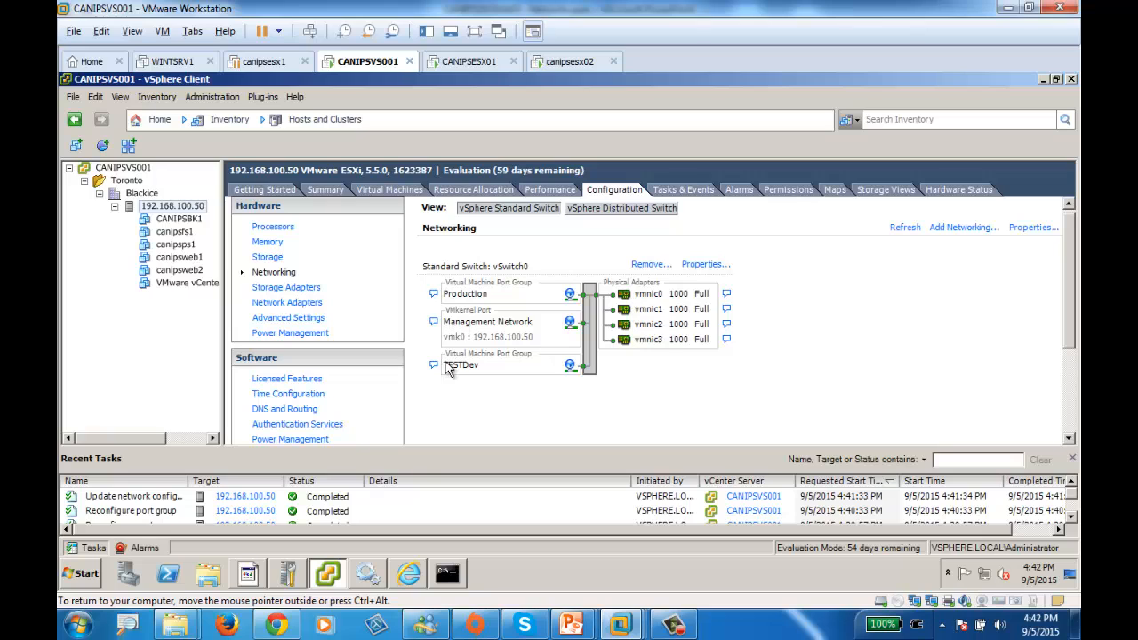
# Start adding a VMkernel connection to vSwitch0 with the network label ISCSI and proceed to its IP settings
pyautogui.click(703, 265)
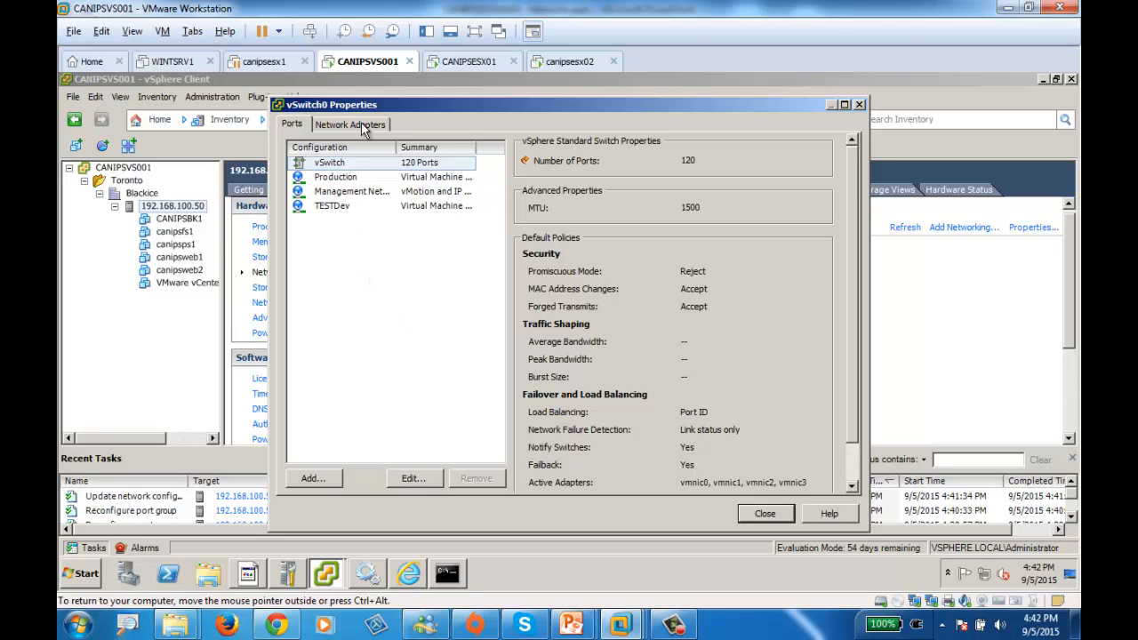
pyautogui.click(302, 480)
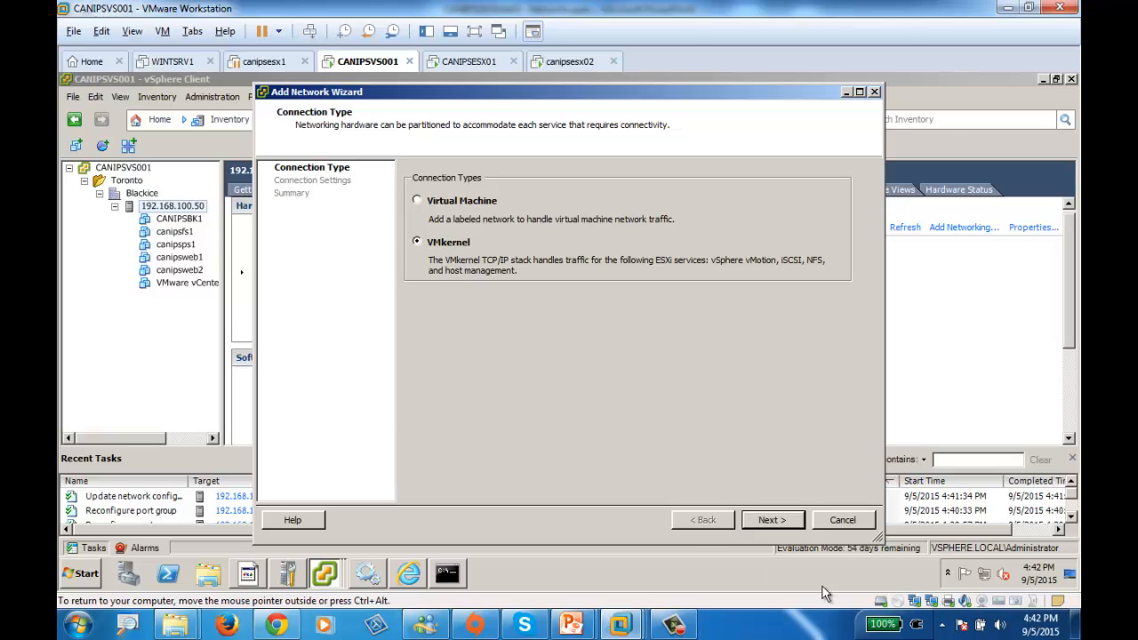
pyautogui.click(769, 519)
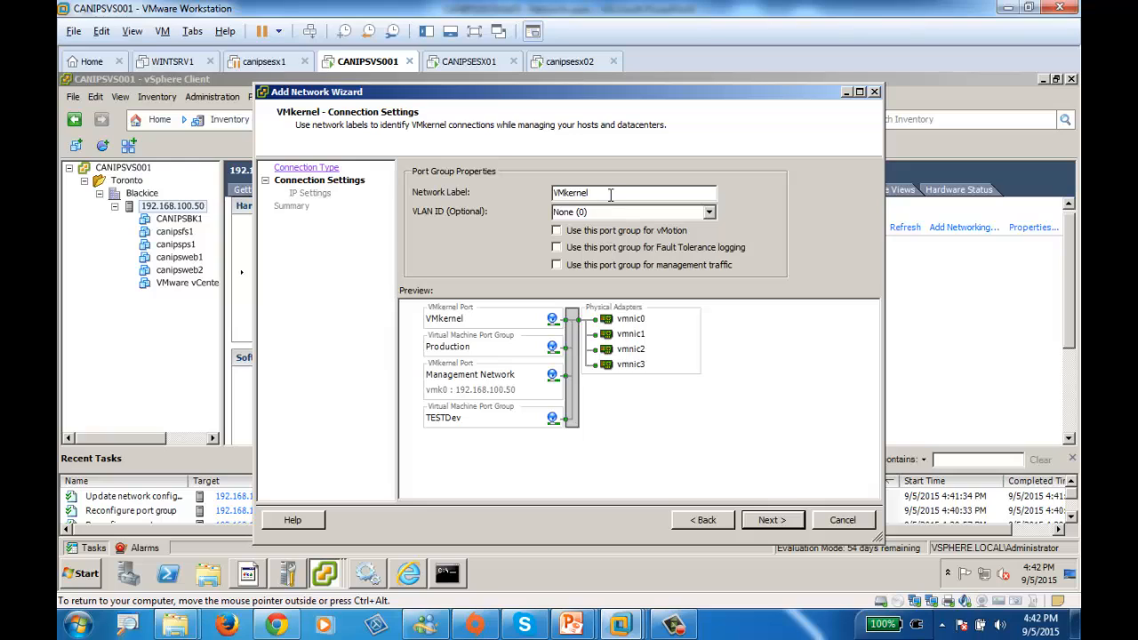
pyautogui.moveTo(611, 193); pyautogui.dragTo(514, 190)
pyautogui.write('ISCSAII')
pyautogui.click(781, 520)
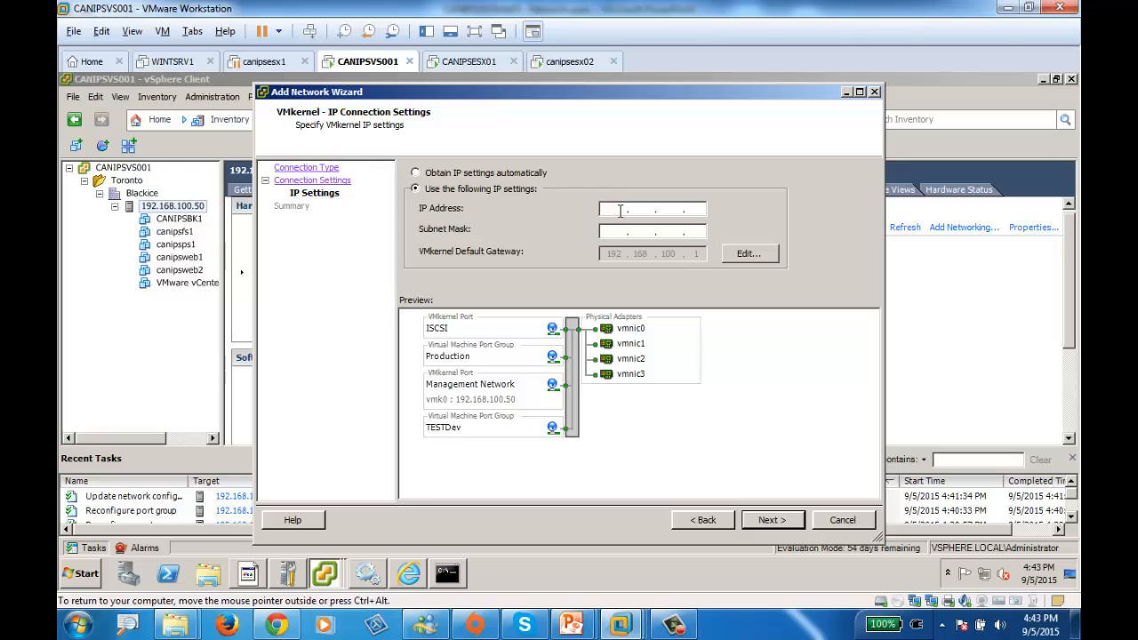
# Give the ISCSI VMkernel port the IP address 192.168.100.51 and a subnet mask, finish creating it, and close the switch properties
pyautogui.write('19')
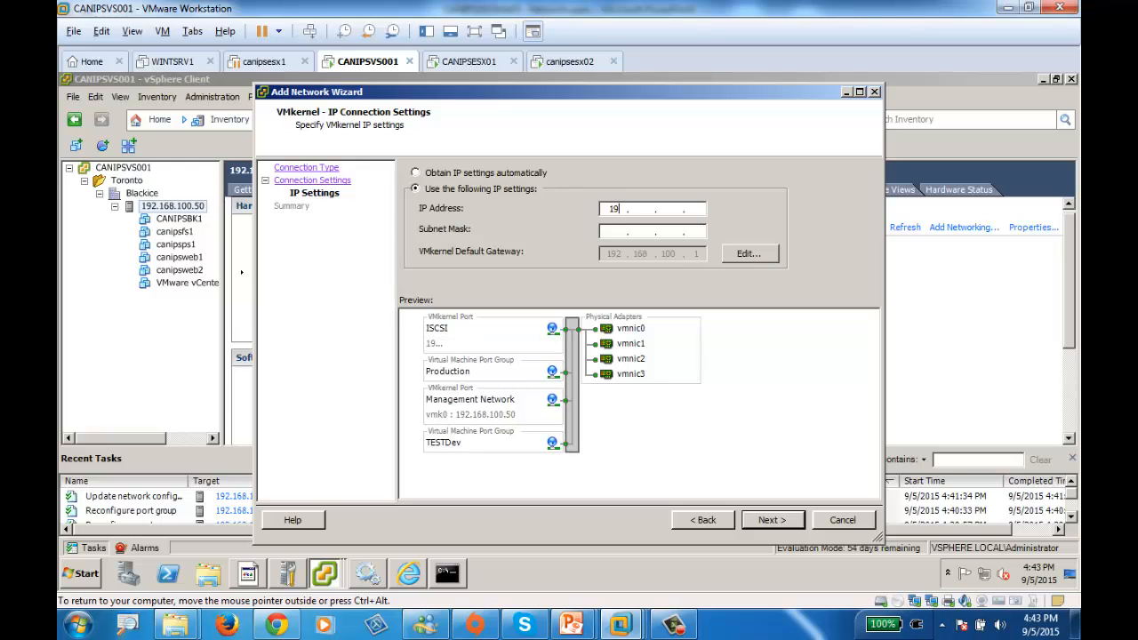
pyautogui.write('2 . 168 . 100 . 51')
pyautogui.click(771, 522)
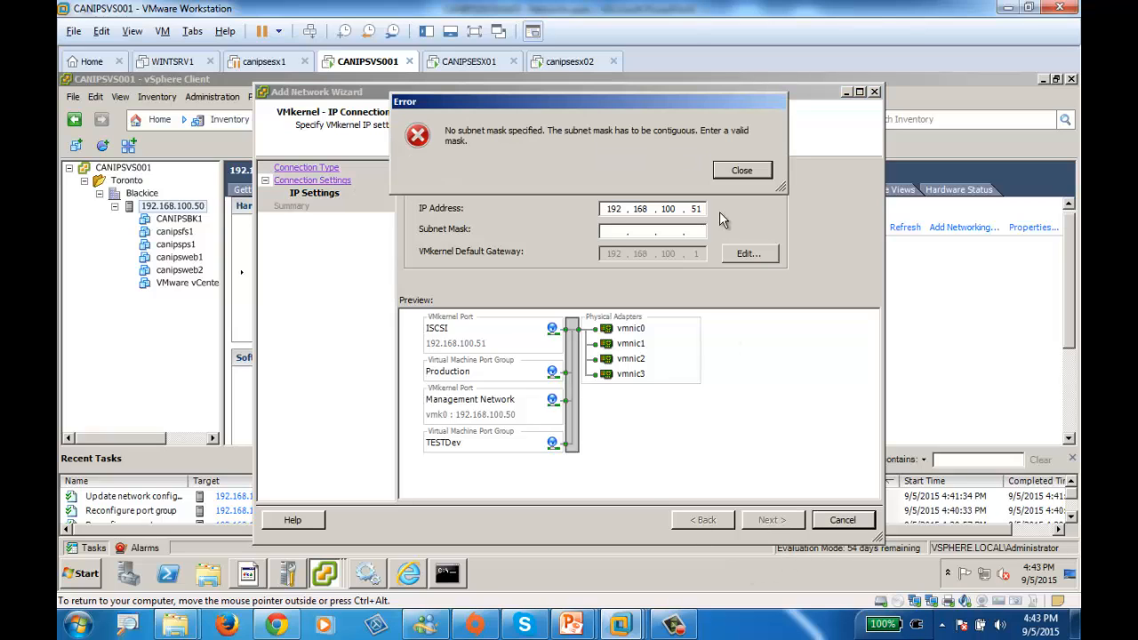
pyautogui.click(743, 170)
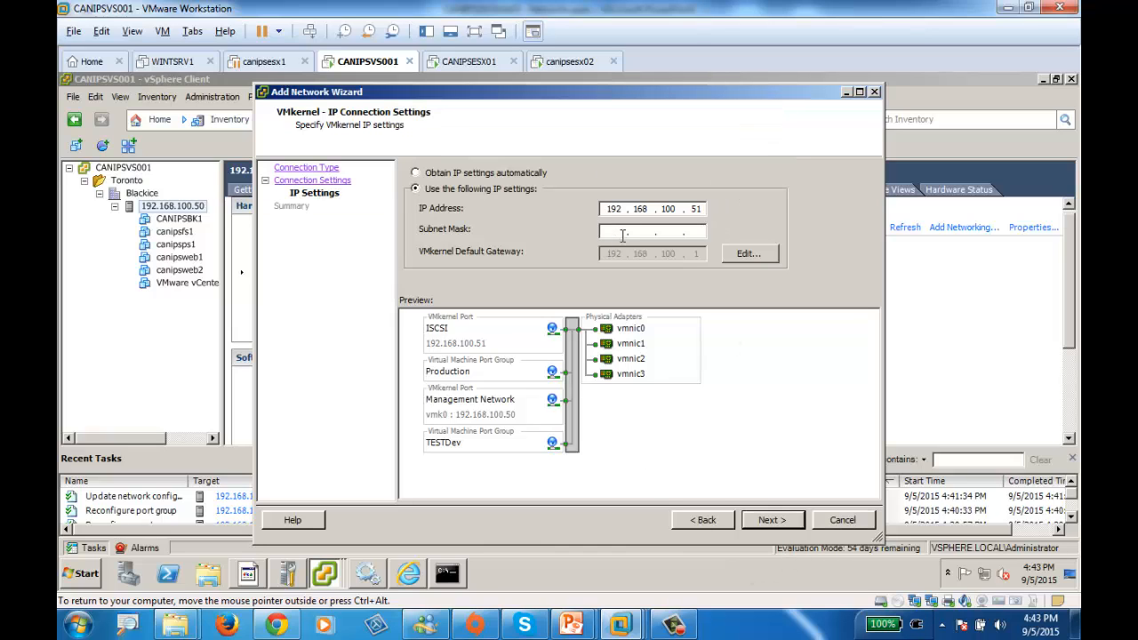
pyautogui.click(624, 235)
pyautogui.write('255')
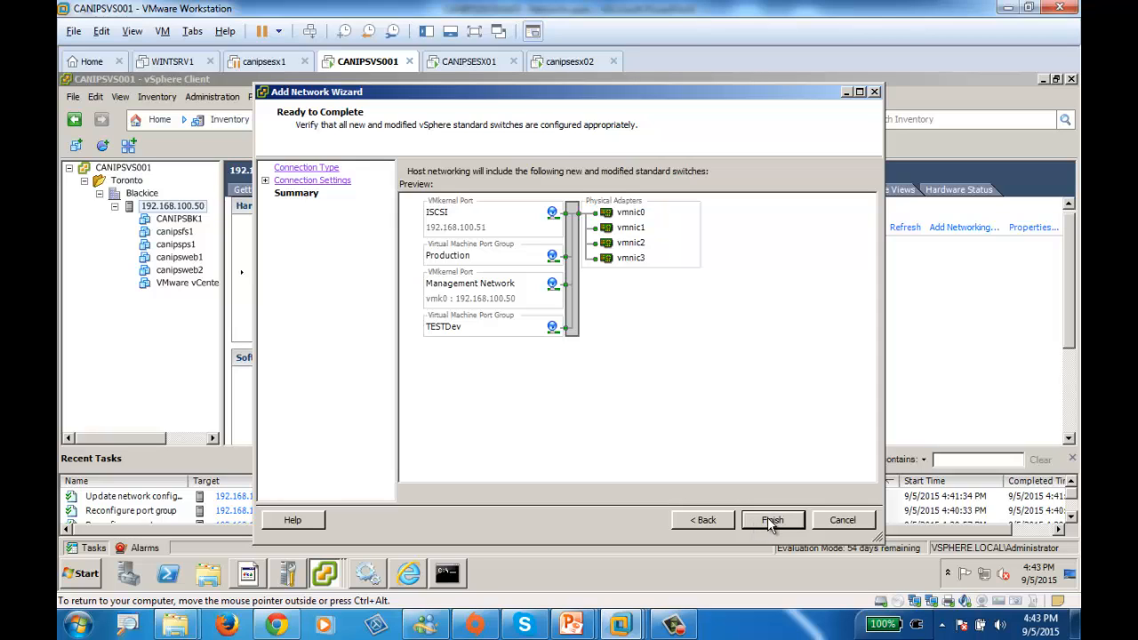
pyautogui.click(770, 521)
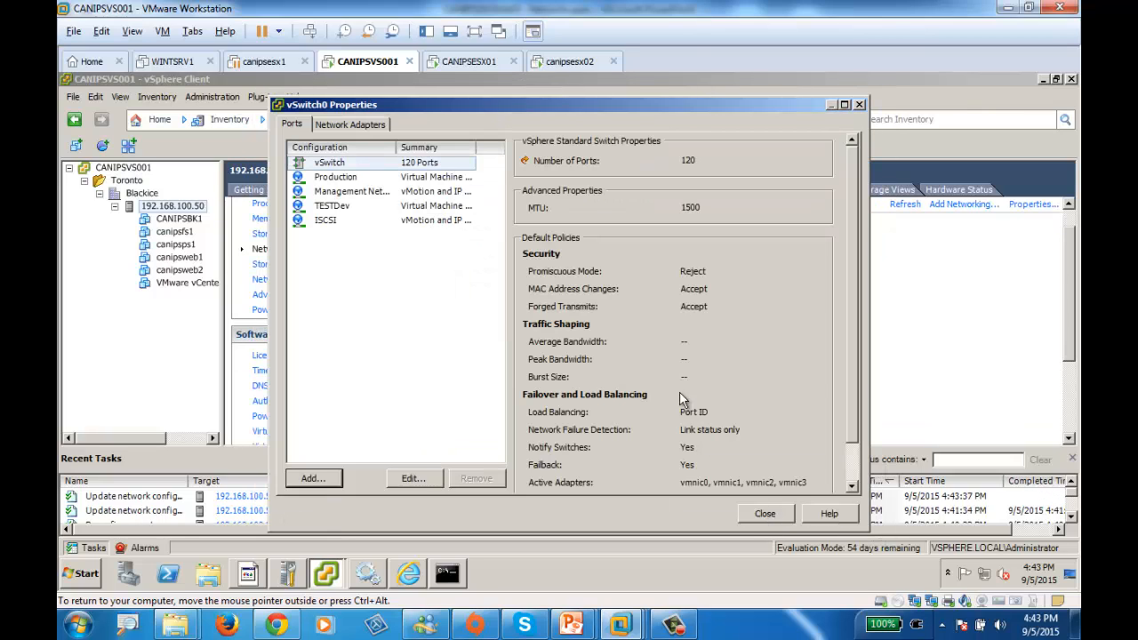
pyautogui.click(765, 513)
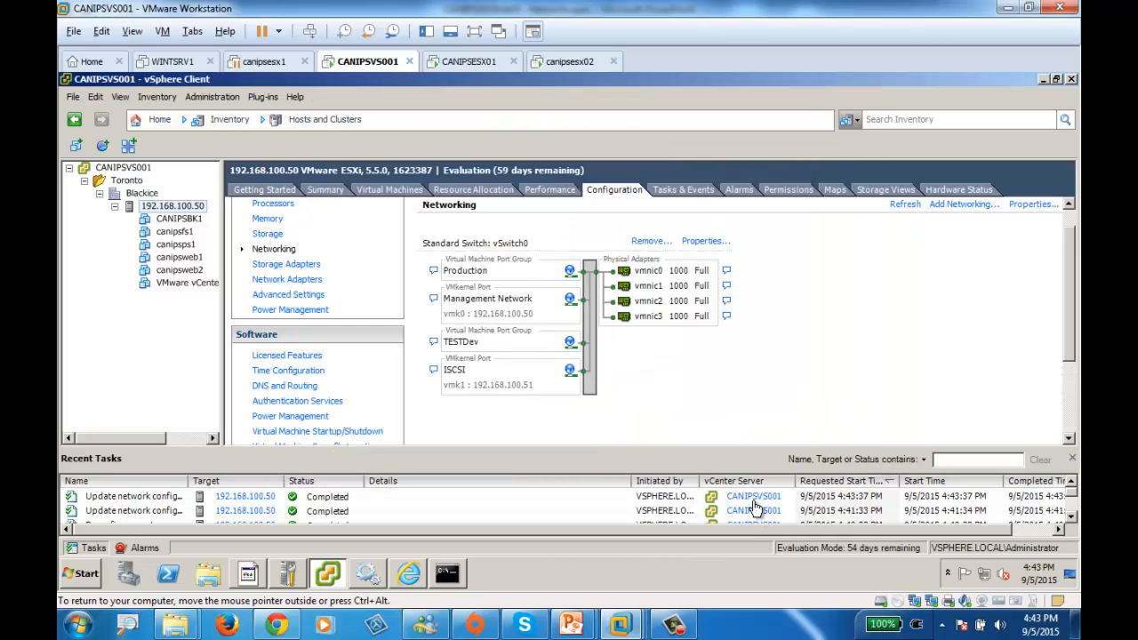
# Start adding a VMkernel connection to vSwitch0 with the network label VMotion and proceed to its IP settings
pyautogui.click(698, 243)
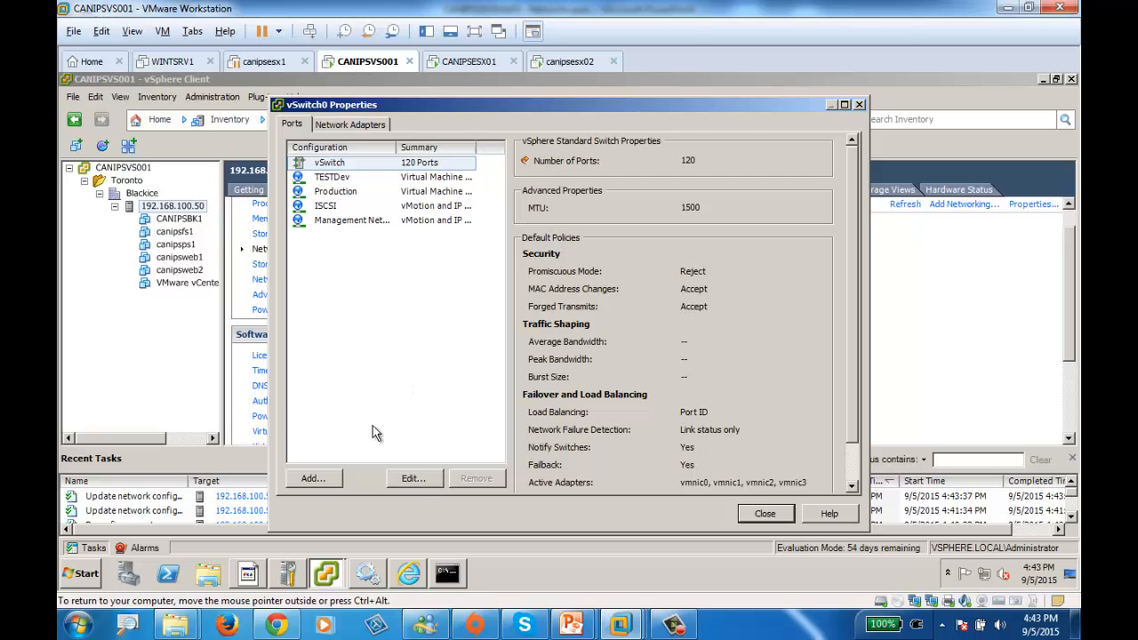
pyautogui.click(313, 479)
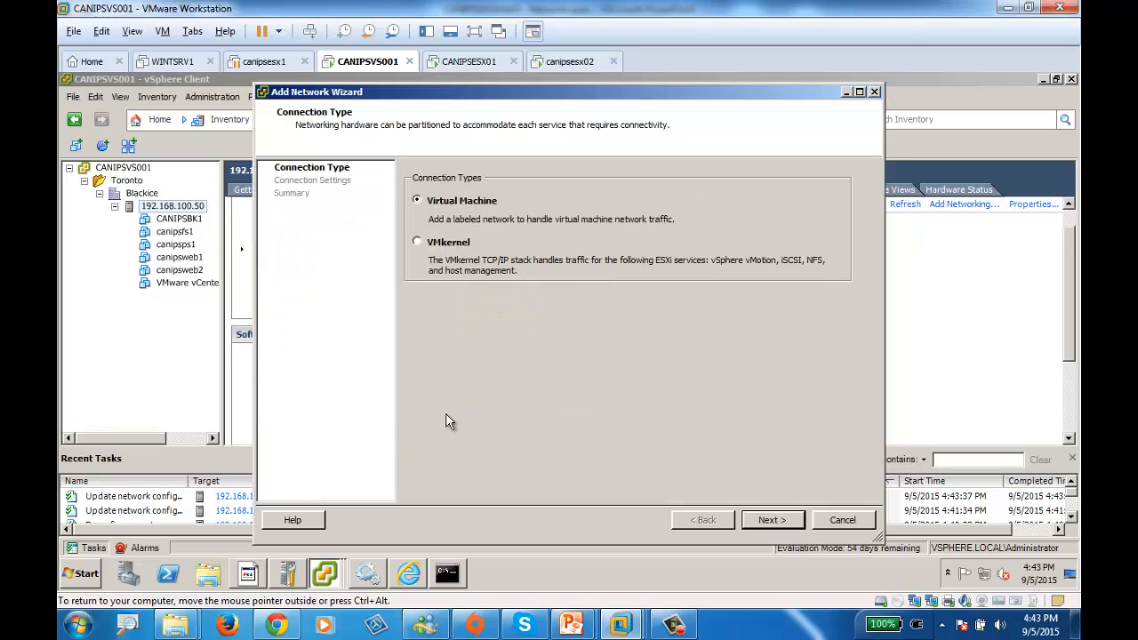
pyautogui.click(444, 247)
pyautogui.click(767, 519)
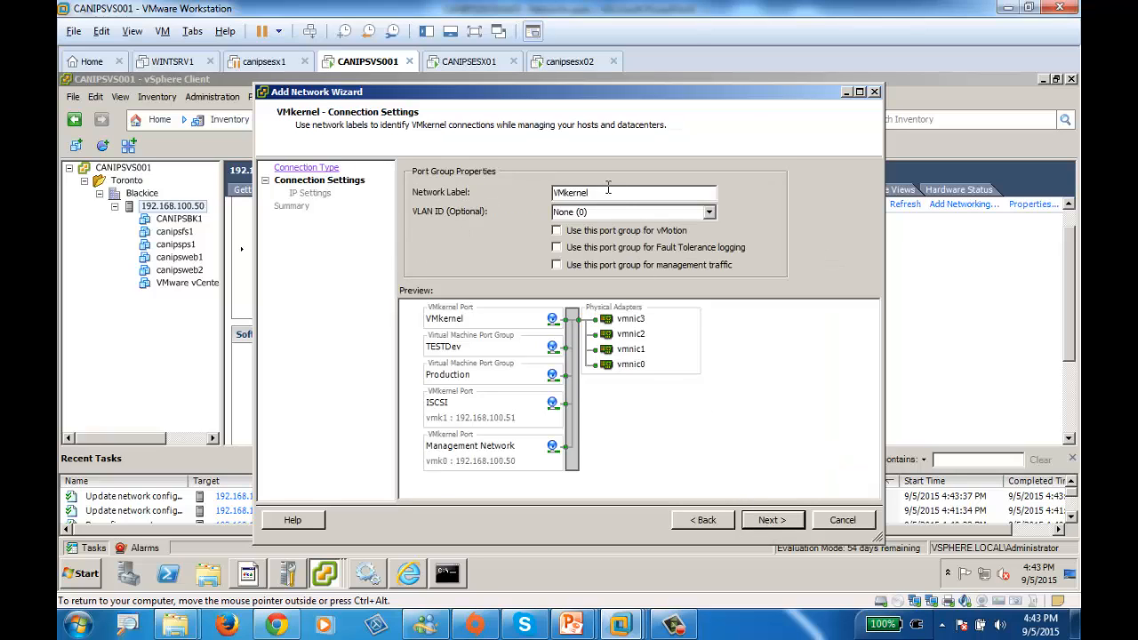
pyautogui.moveTo(609, 188); pyautogui.dragTo(424, 186)
pyautogui.write('VMotion')
pyautogui.click(770, 521)
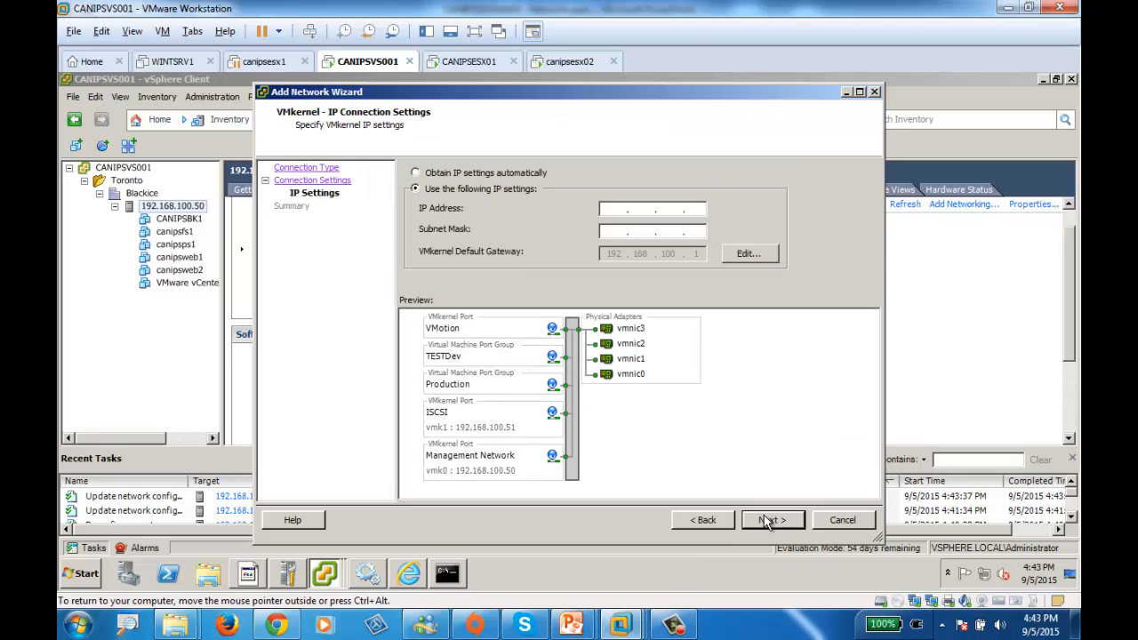
# Give the VMotion VMkernel port the IP address 192.168.100.52 and subnet mask 255.255.255.0, finish creating it, and close the switch properties
pyautogui.click(609, 209)
pyautogui.write('192 . 168 . ')
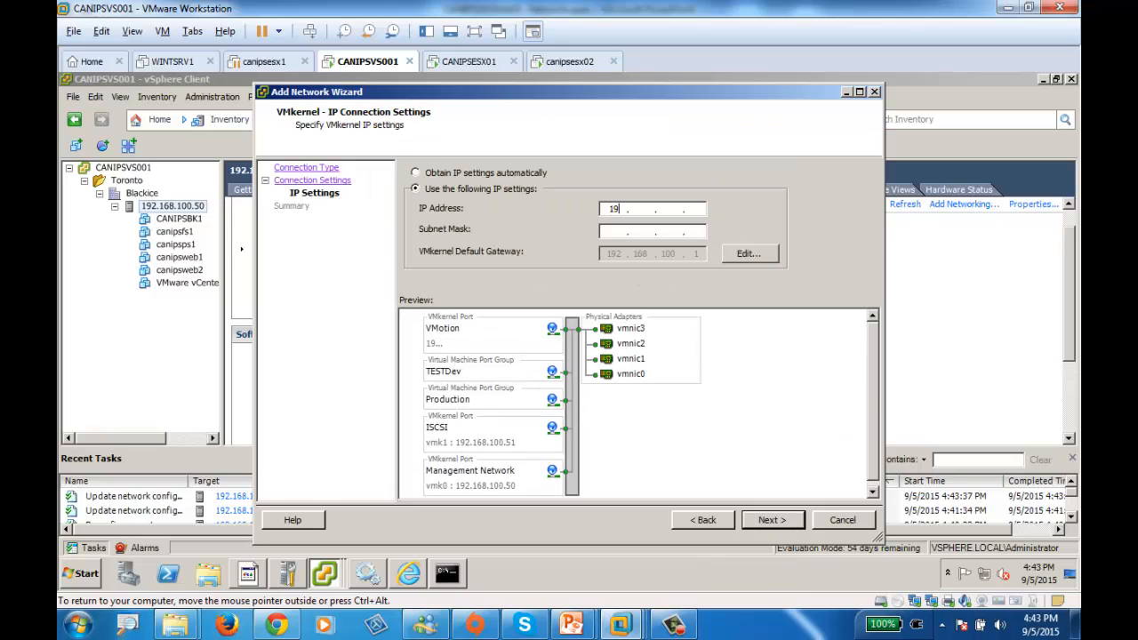
pyautogui.write('100 .')
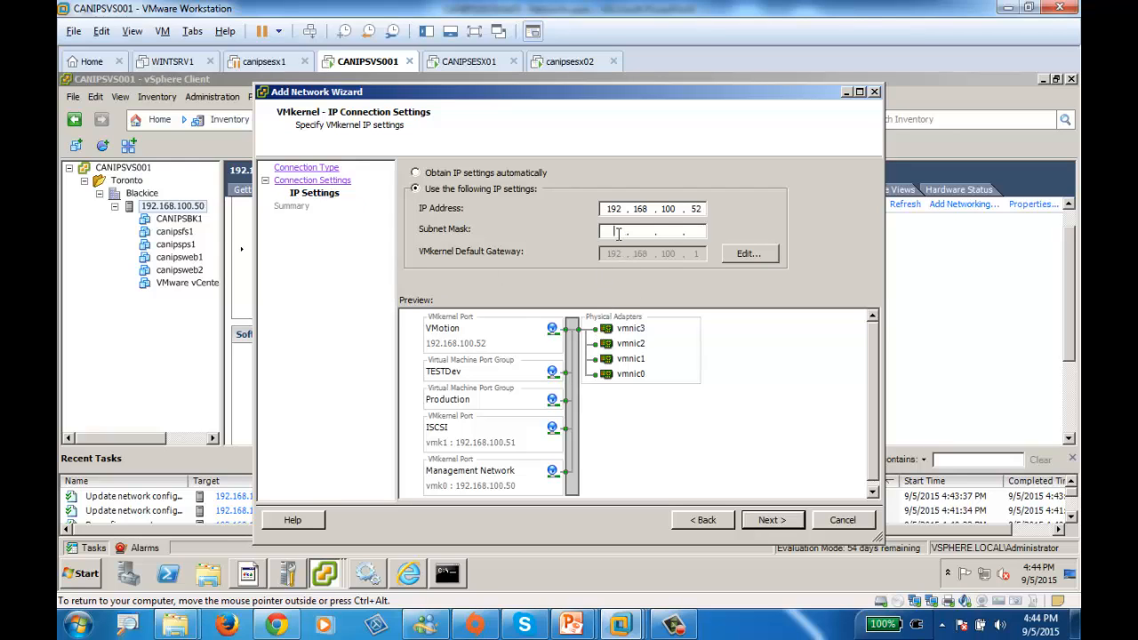
pyautogui.write('2')
pyautogui.write('552552552')
pyautogui.write('0')
pyautogui.click(771, 520)
pyautogui.click(772, 522)
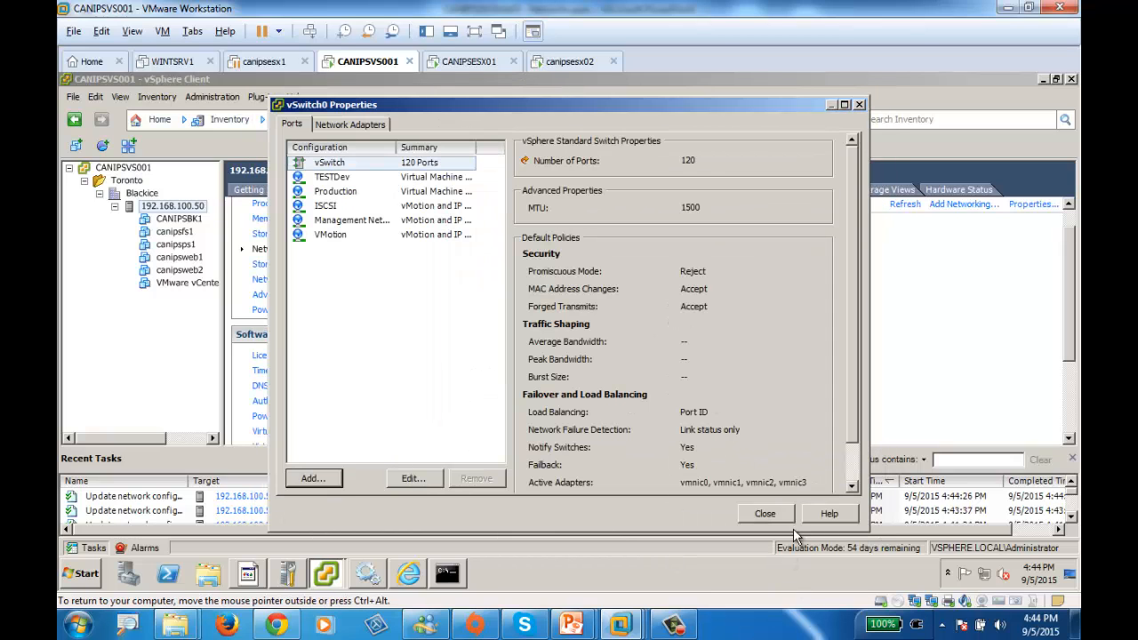
pyautogui.click(775, 514)
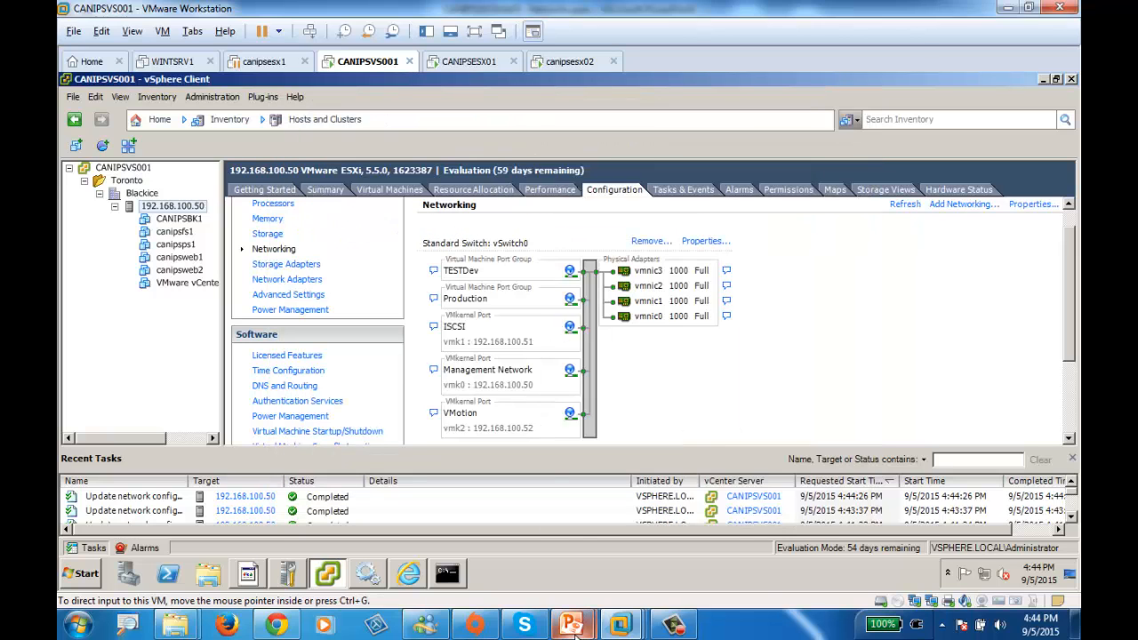
# Review the virtual network connections on slide 15 of the Networks presentation in PowerPoint, and return to the CANIPSVS001 machine in VMware Workstation
pyautogui.moveTo(571, 625)
pyautogui.click(518, 551)
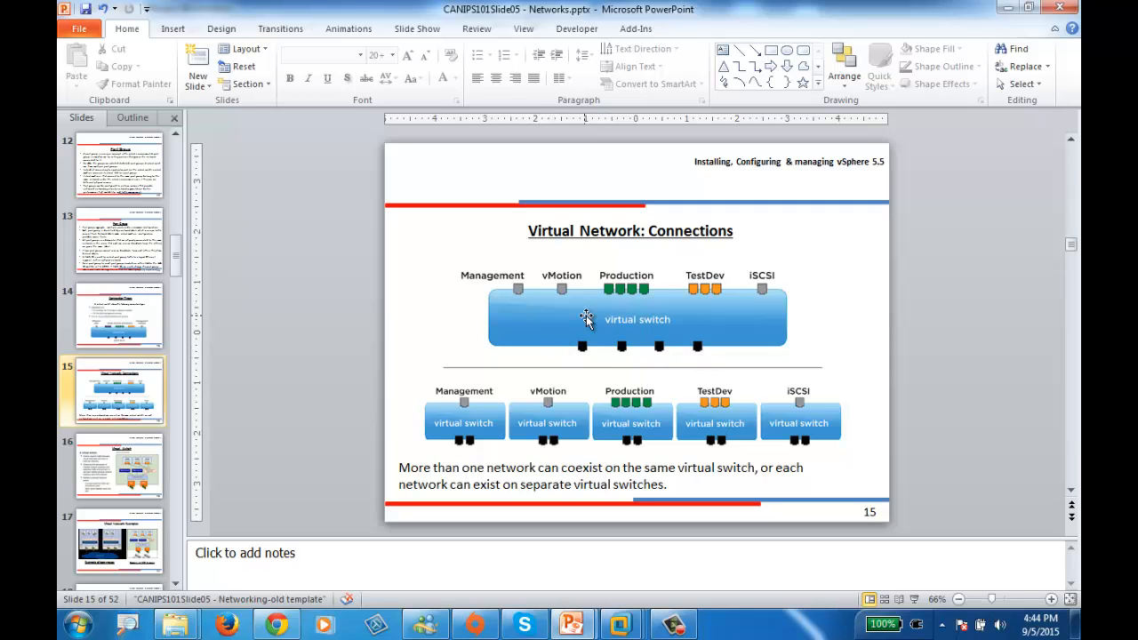
pyautogui.moveTo(620, 626)
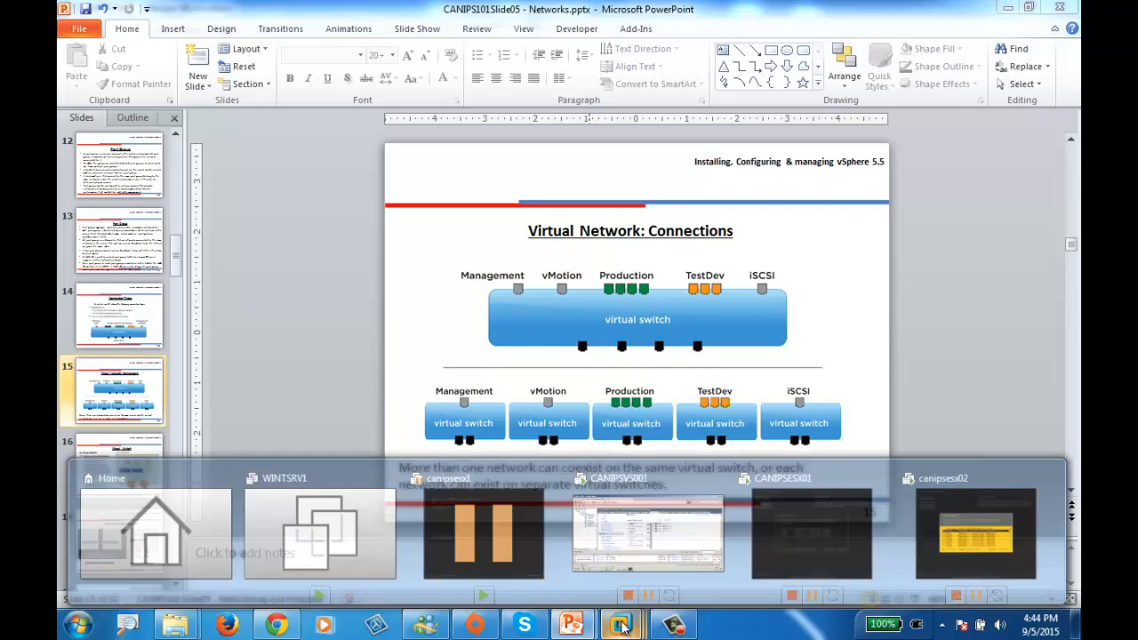
pyautogui.click(612, 546)
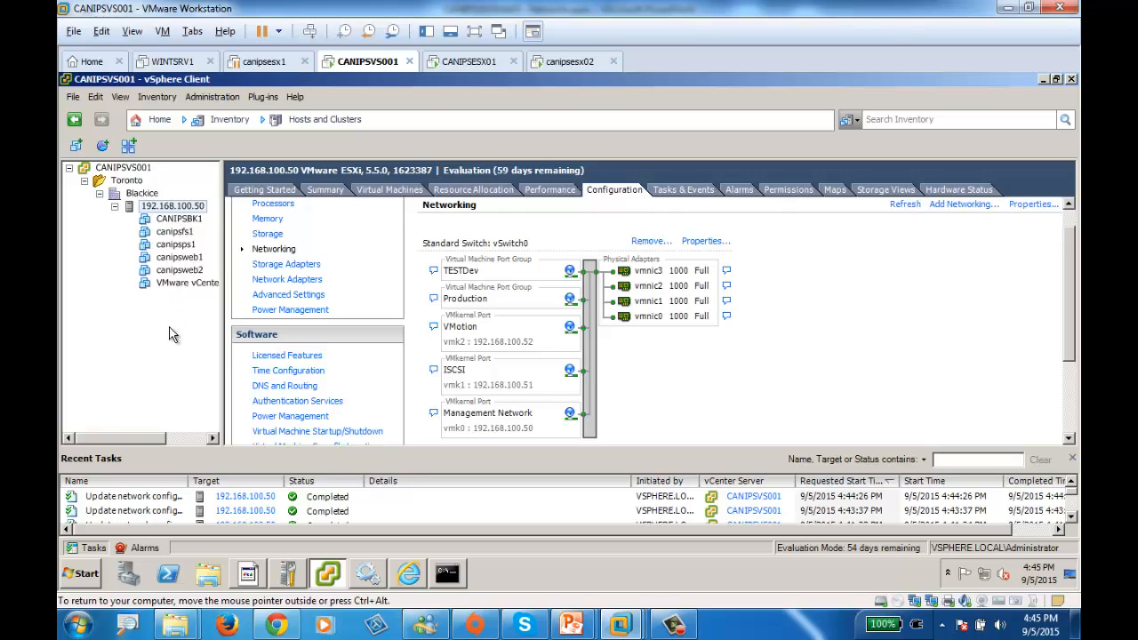
# Connect network adapter 1 of the CANIPSBK1 virtual machine to the Production network and save its settings
pyautogui.click(166, 221)
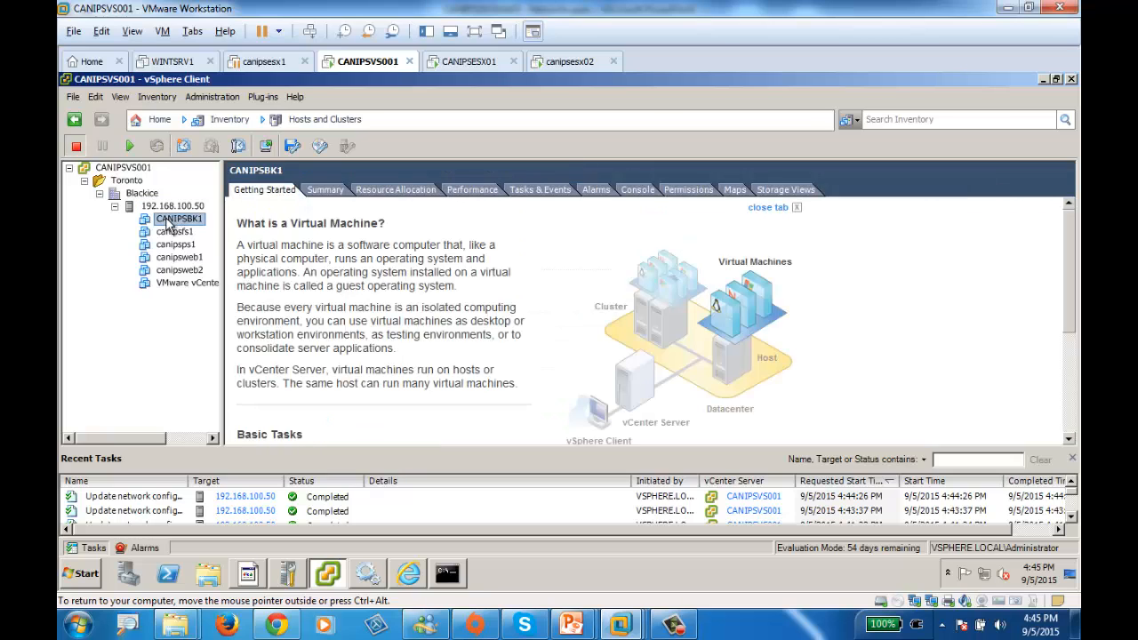
pyautogui.rightClick(167, 224)
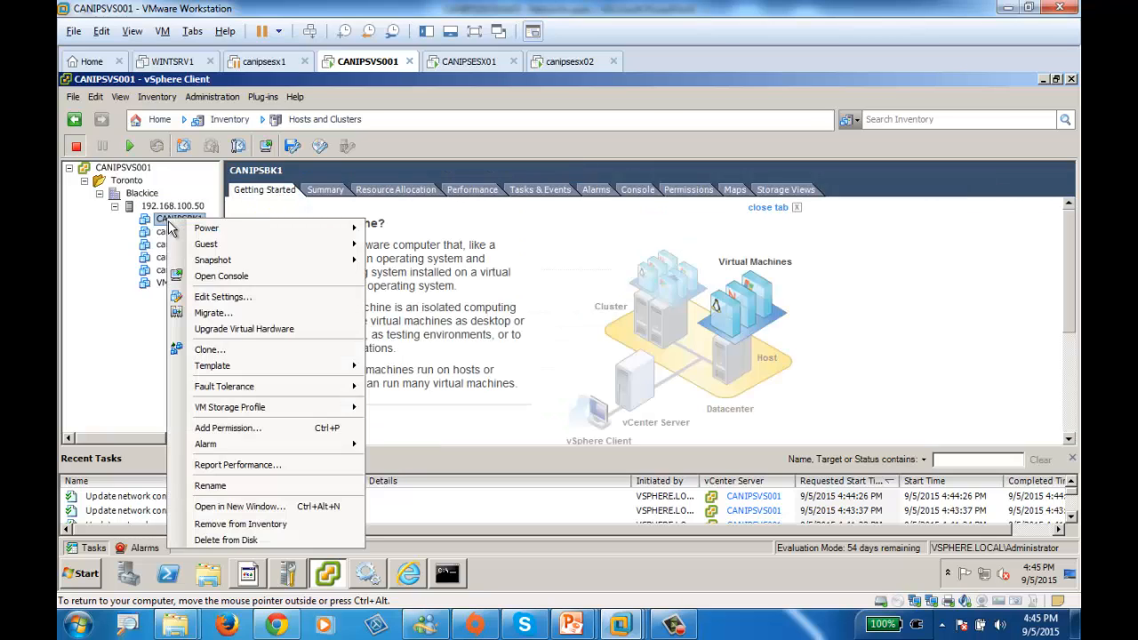
pyautogui.click(226, 301)
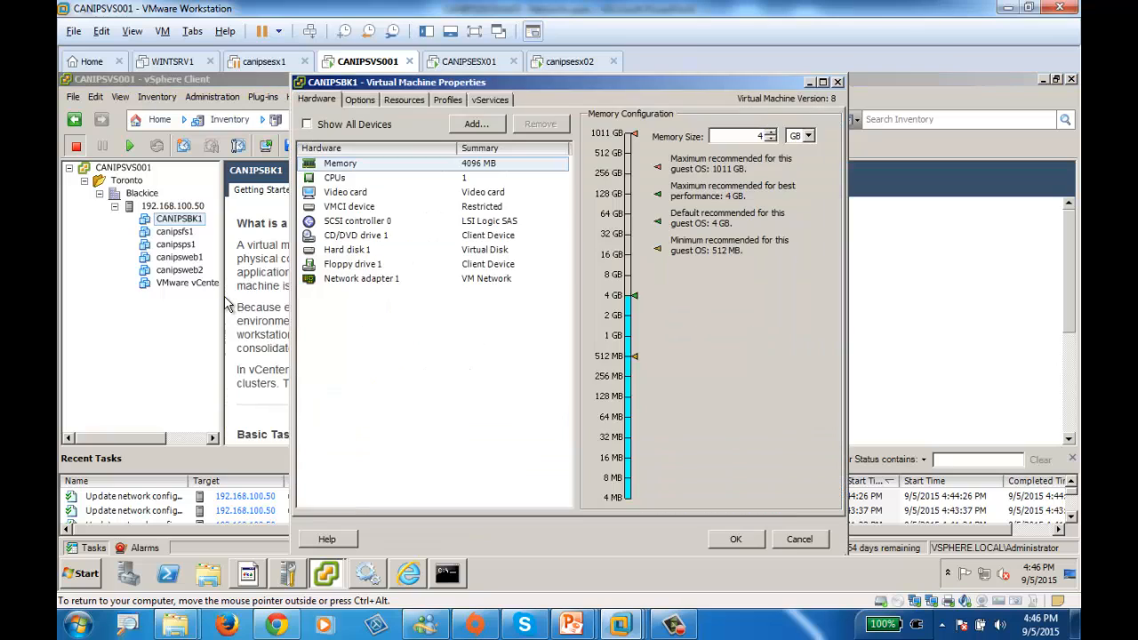
pyautogui.click(347, 283)
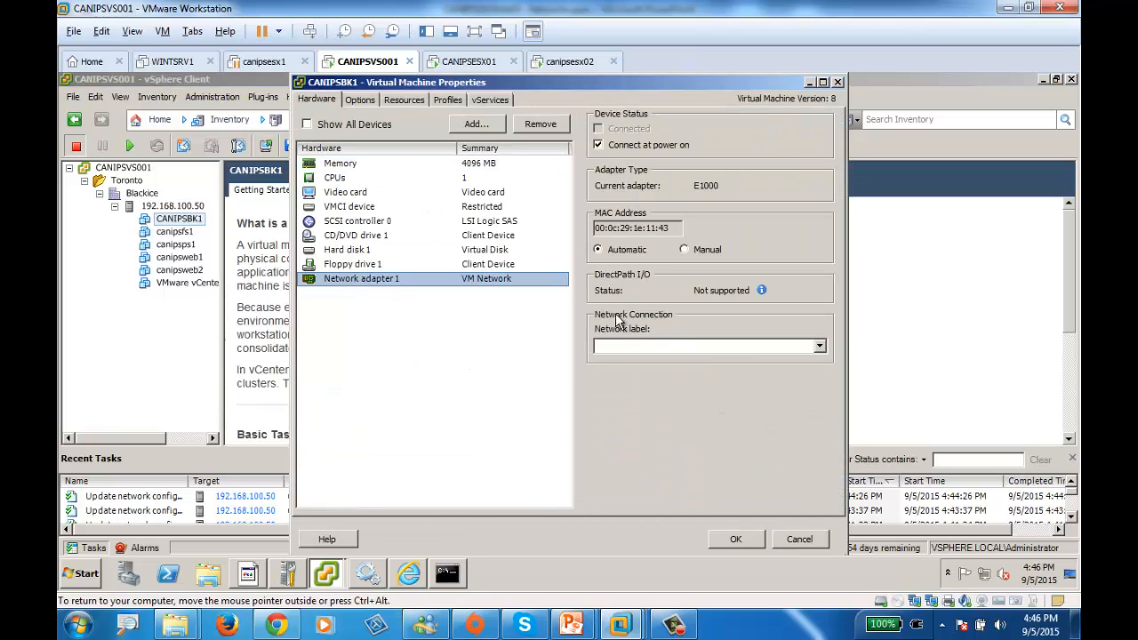
pyautogui.click(819, 346)
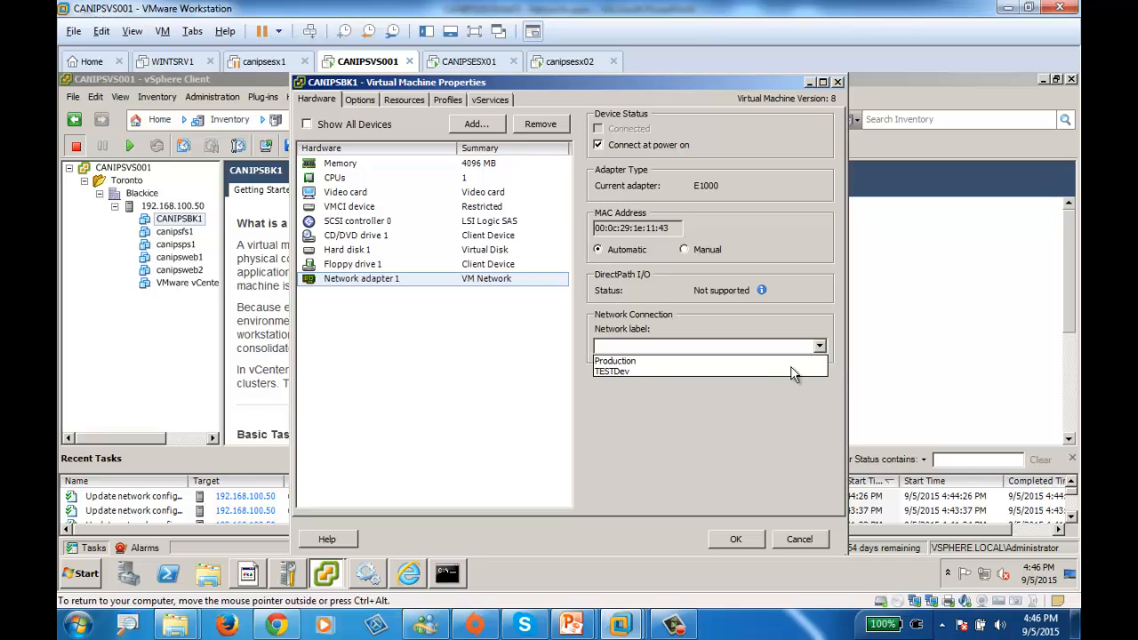
pyautogui.click(629, 360)
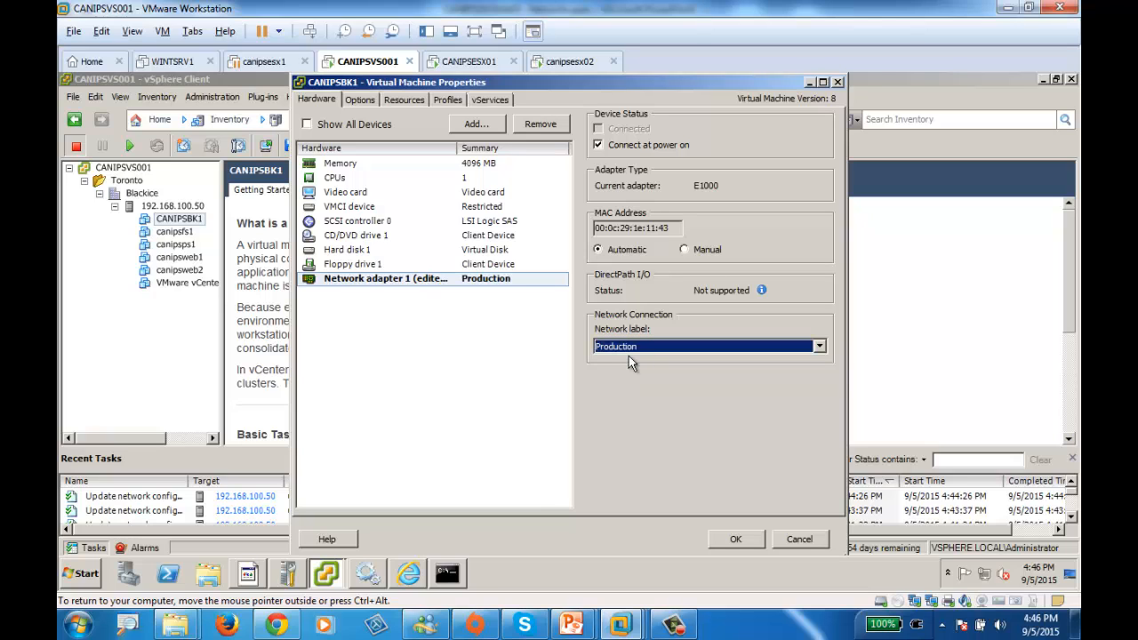
pyautogui.click(740, 545)
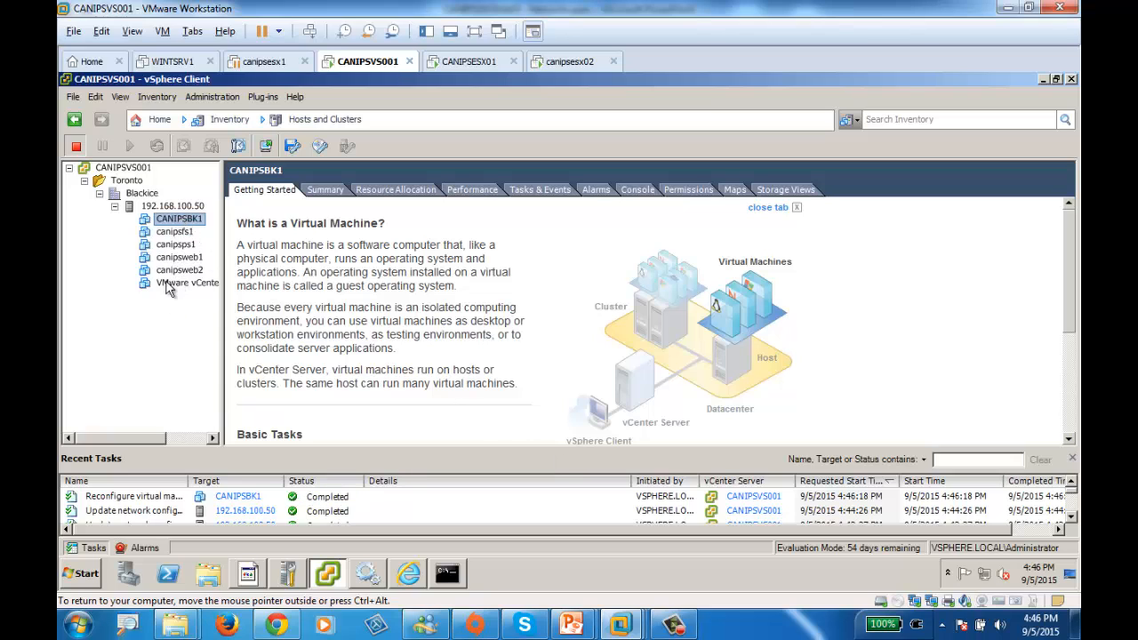
# Assign the Production network label to network adapter 1 of the canipsfs1 virtual machine and save its settings
pyautogui.rightClick(168, 233)
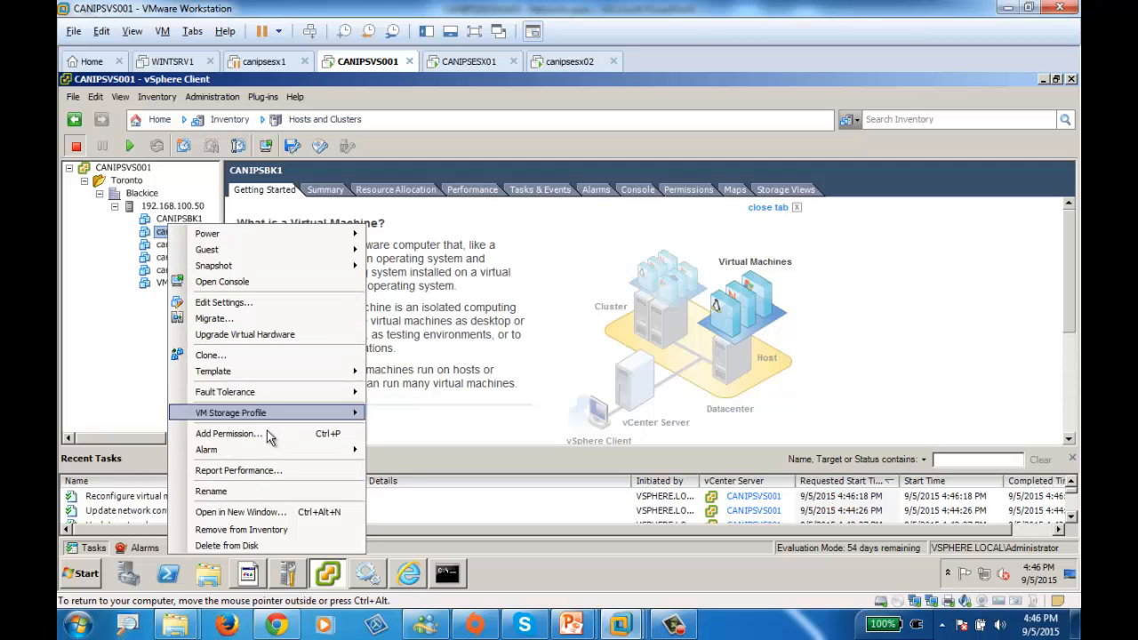
pyautogui.click(253, 305)
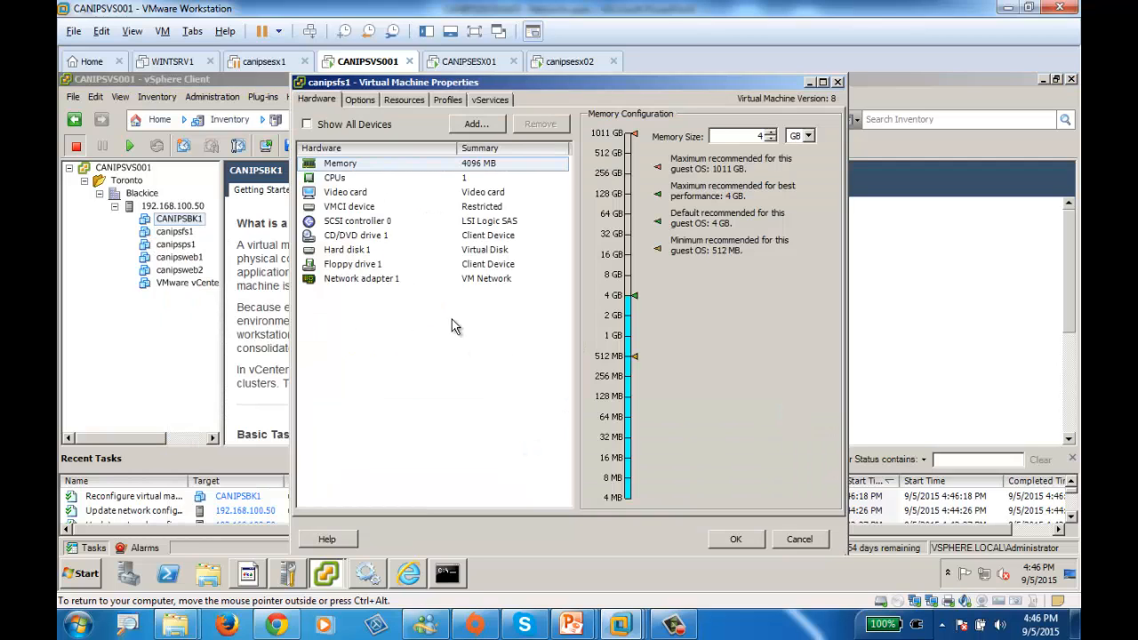
pyautogui.click(349, 278)
pyautogui.click(673, 347)
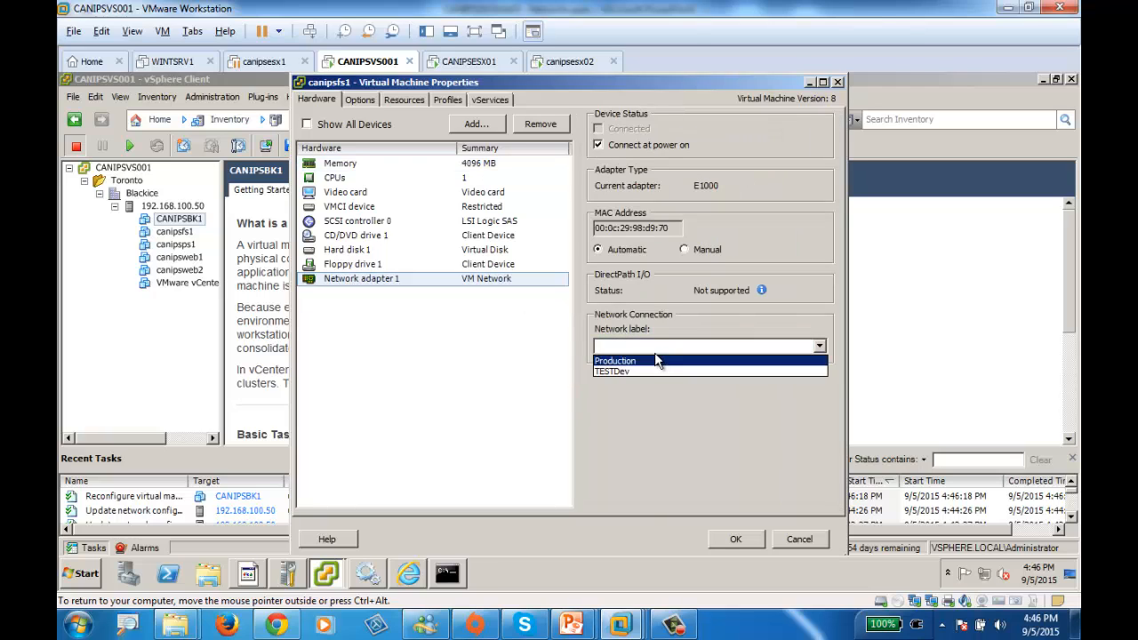
pyautogui.click(653, 351)
pyautogui.click(651, 350)
pyautogui.click(651, 360)
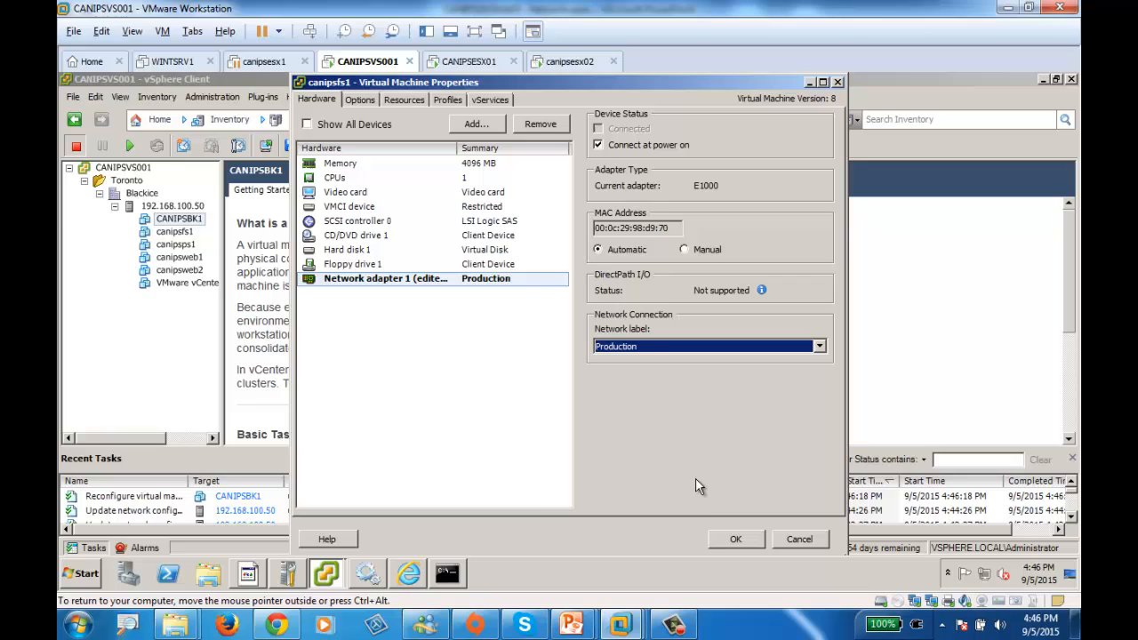
pyautogui.click(733, 540)
# Set the network label of network adapter 1 on the canipsps1 virtual machine to Production and apply it
pyautogui.rightClick(181, 252)
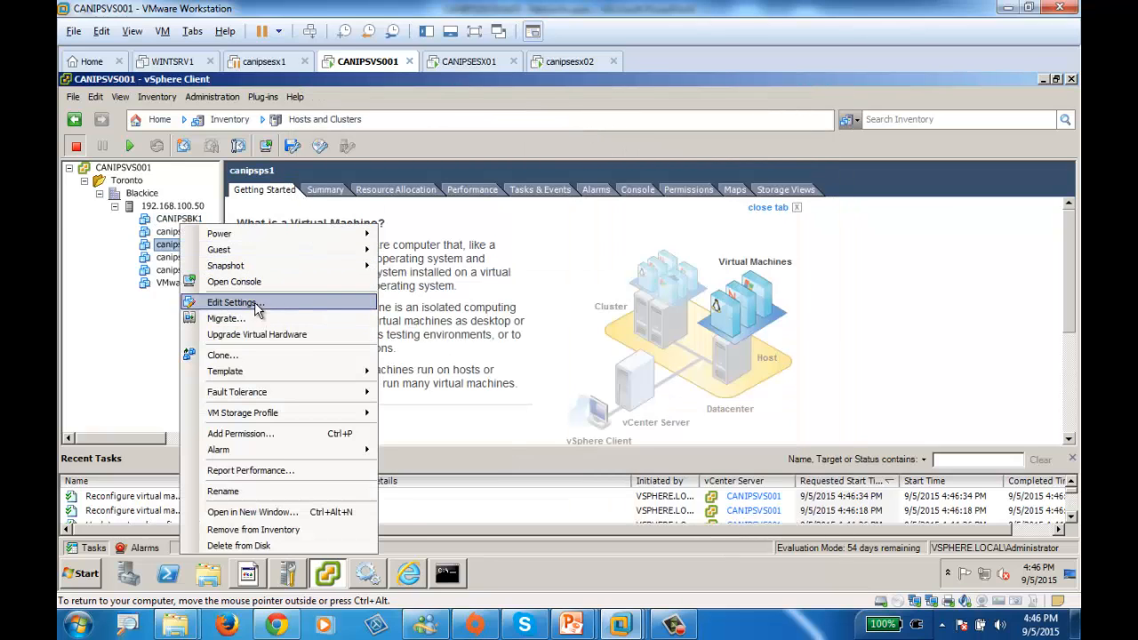
pyautogui.click(236, 302)
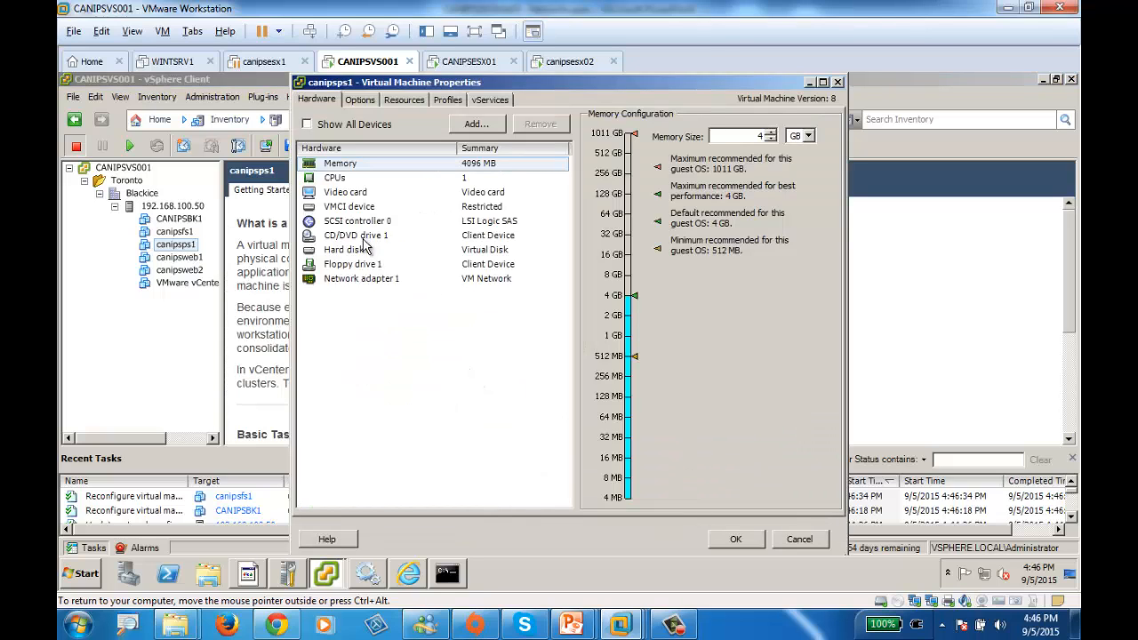
pyautogui.click(361, 278)
pyautogui.click(633, 346)
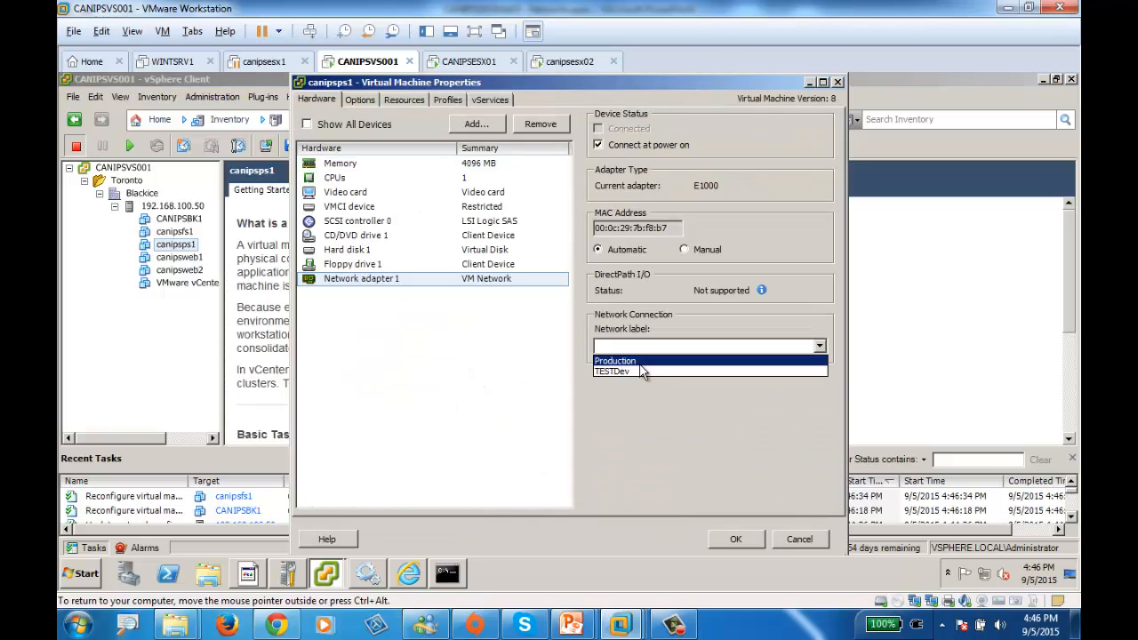
pyautogui.click(637, 361)
pyautogui.click(736, 539)
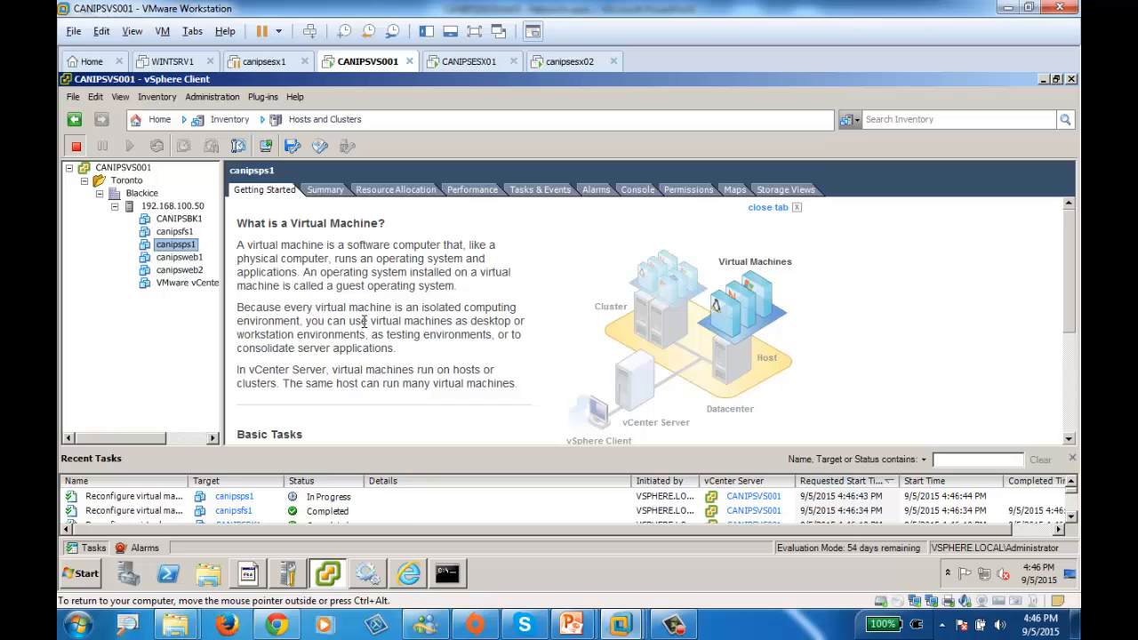
# Edit the canipsweb1 virtual machine so that network adapter 1 uses the Production network
pyautogui.click(178, 258)
pyautogui.rightClick(180, 258)
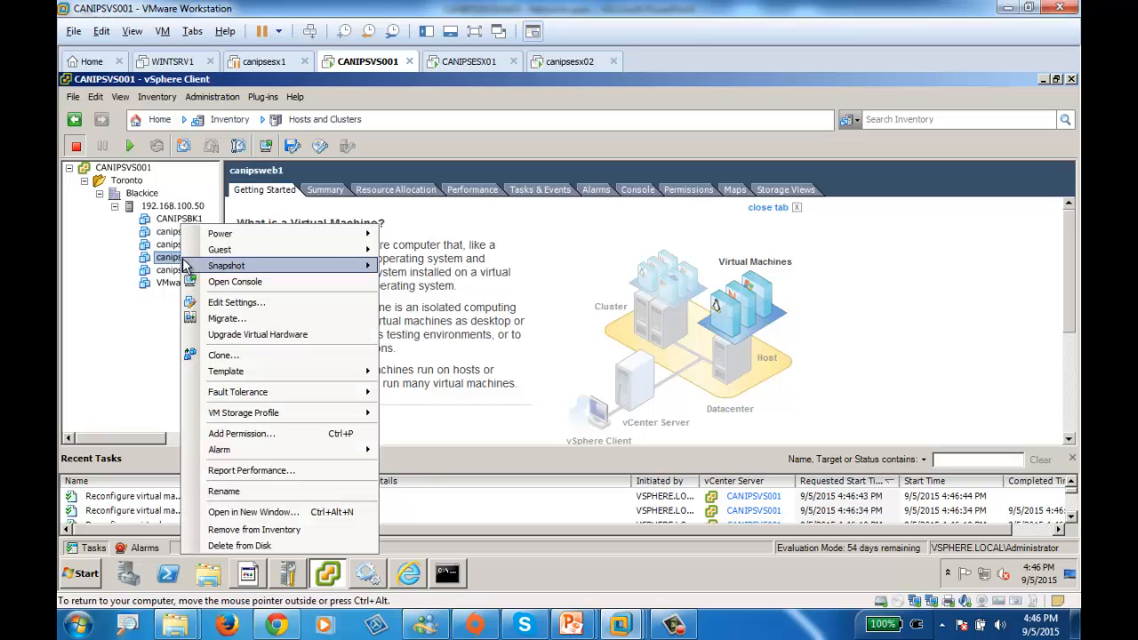
pyautogui.click(218, 302)
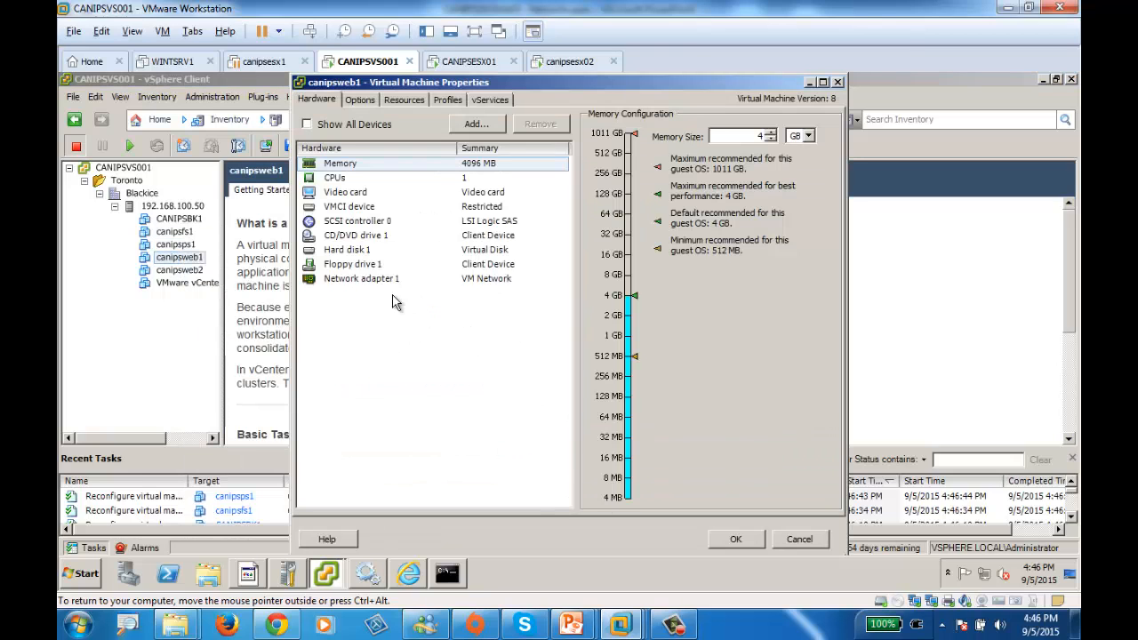
pyautogui.click(355, 279)
pyautogui.click(611, 347)
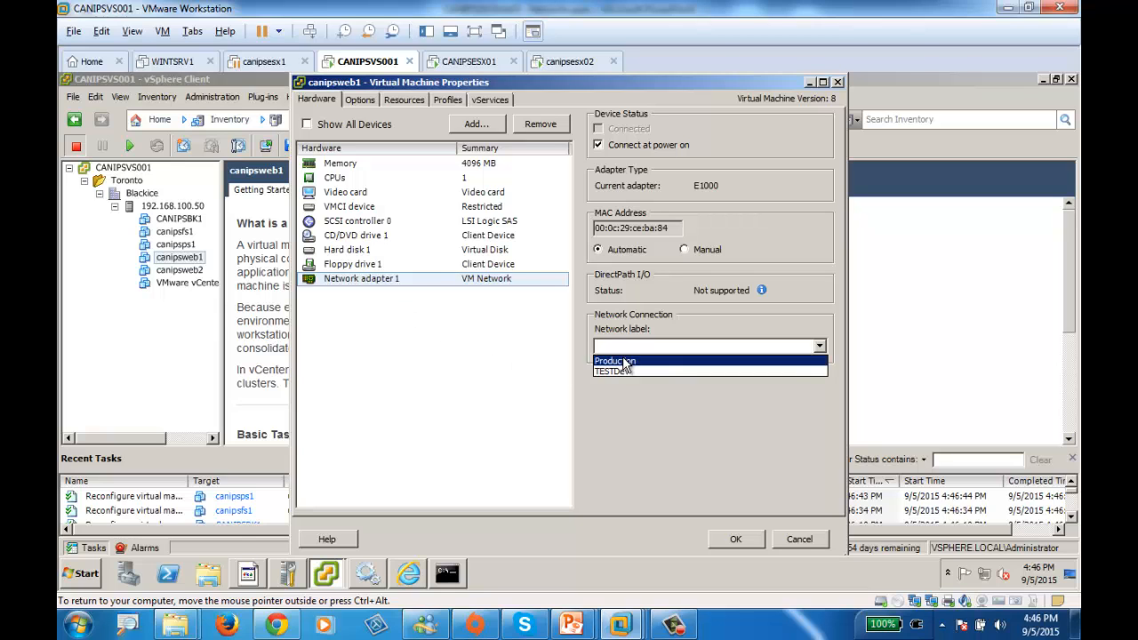
pyautogui.click(625, 361)
pyautogui.click(735, 540)
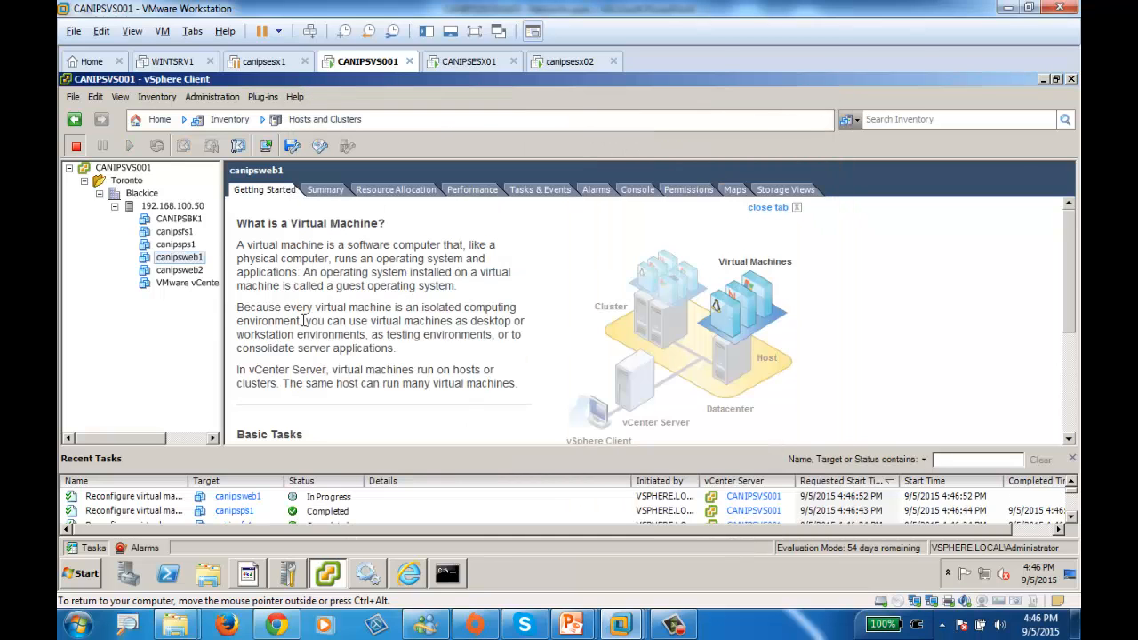
# Edit the canipsweb2 virtual machine to put network adapter 1 on the Production network
pyautogui.click(192, 271)
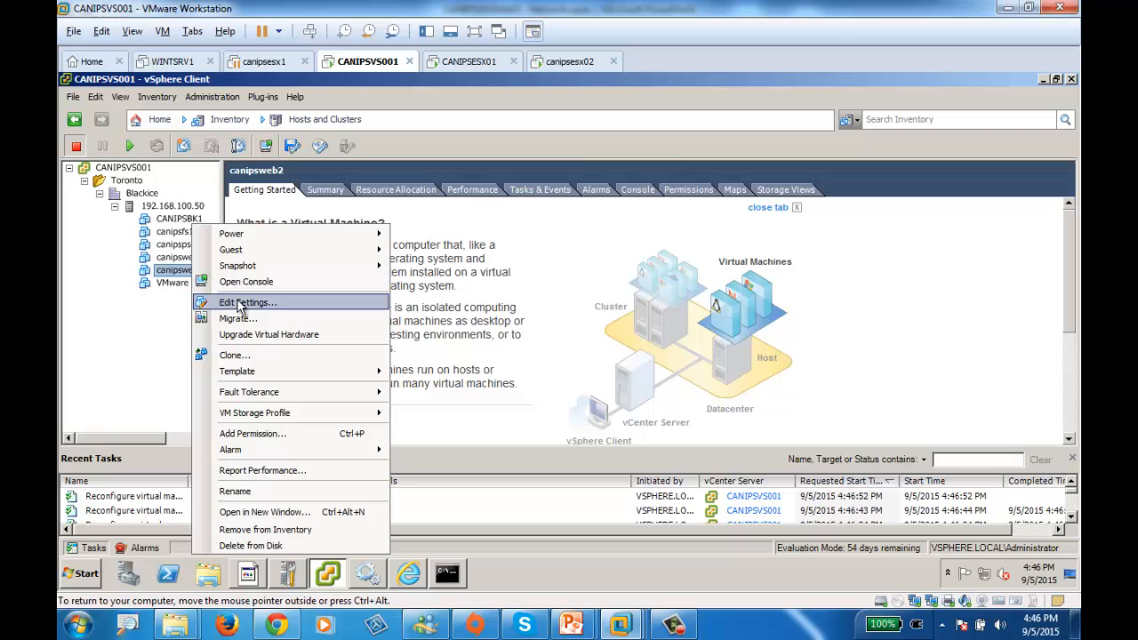
pyautogui.click(238, 303)
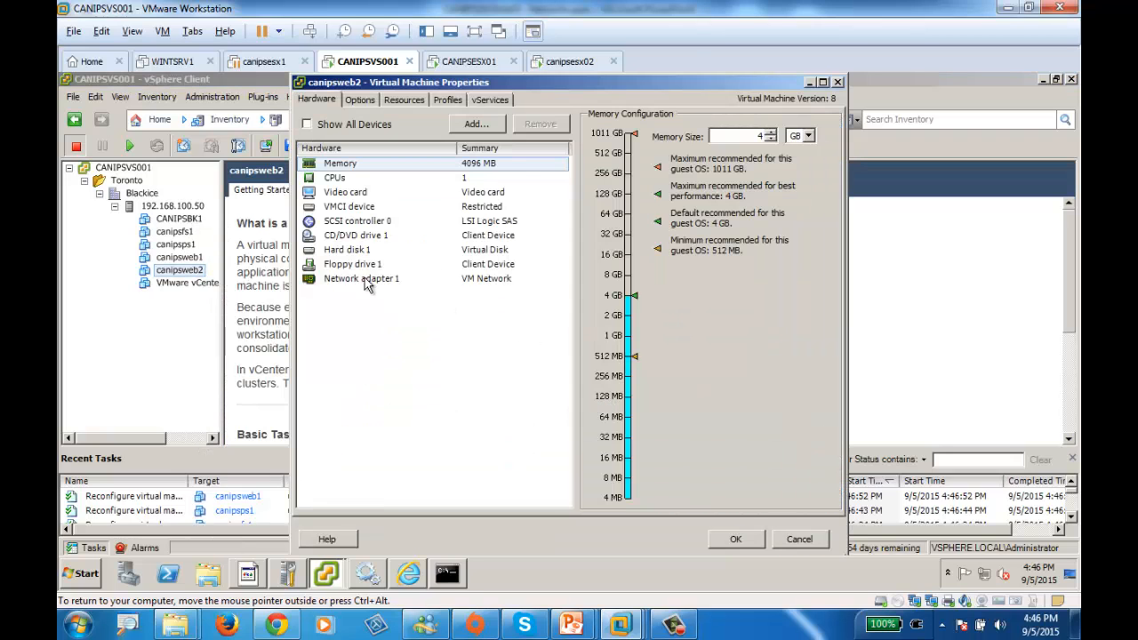
pyautogui.click(355, 280)
pyautogui.click(646, 349)
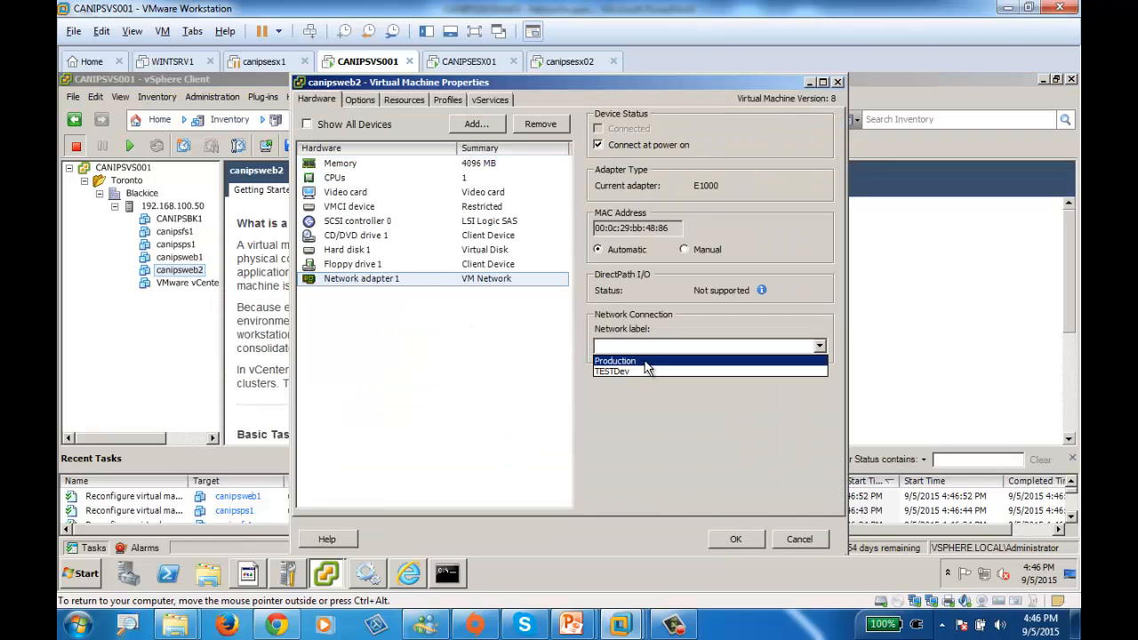
pyautogui.click(648, 360)
pyautogui.click(735, 539)
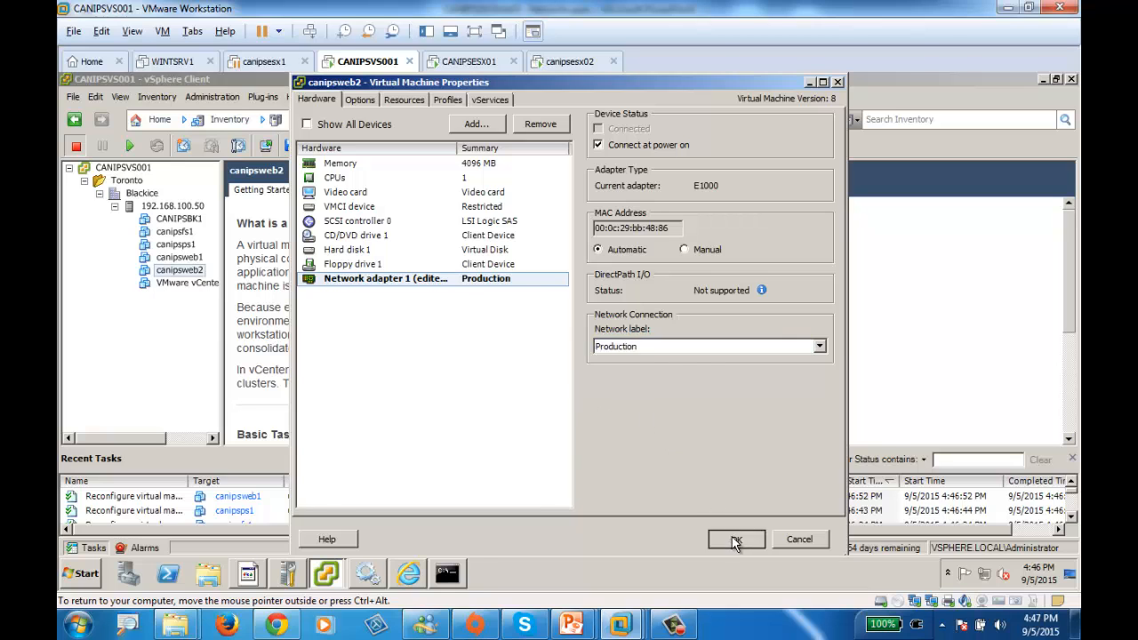
# Assign the Production network label to network adapter 1 of the VMware vCenter Server Appliance virtual machine and save its settings
pyautogui.click(182, 282)
pyautogui.rightClick(183, 282)
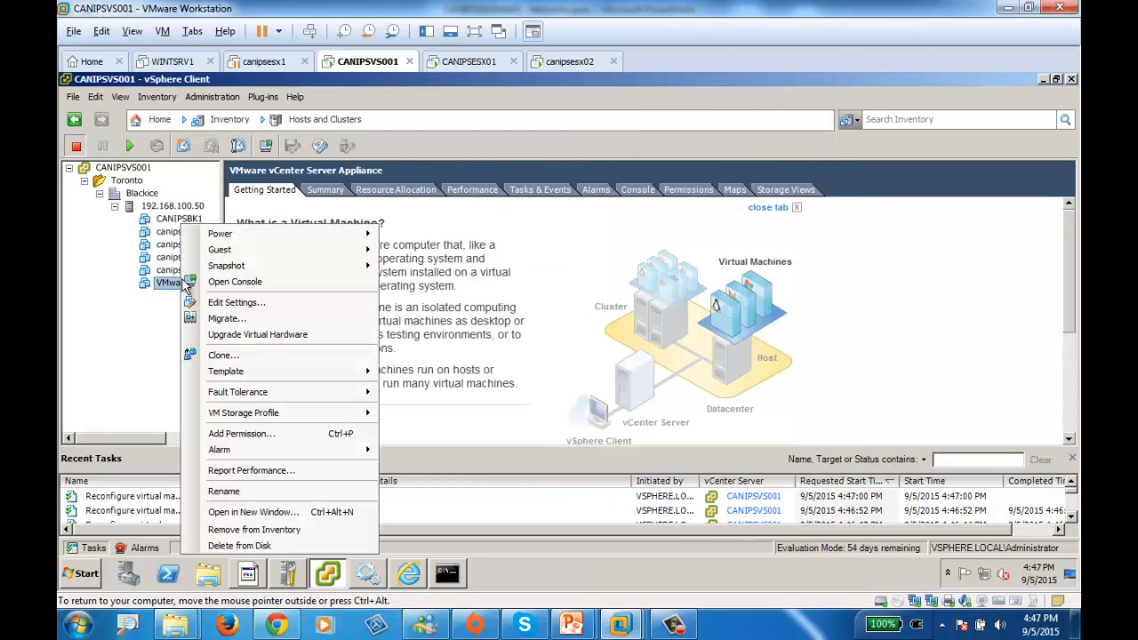
pyautogui.click(252, 302)
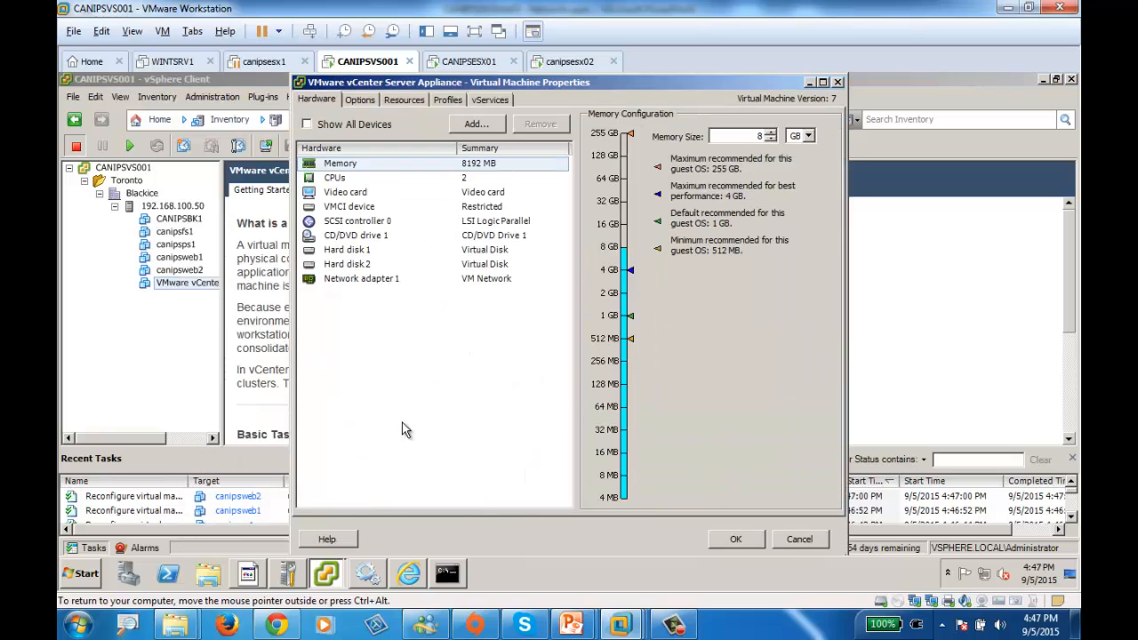
pyautogui.click(361, 278)
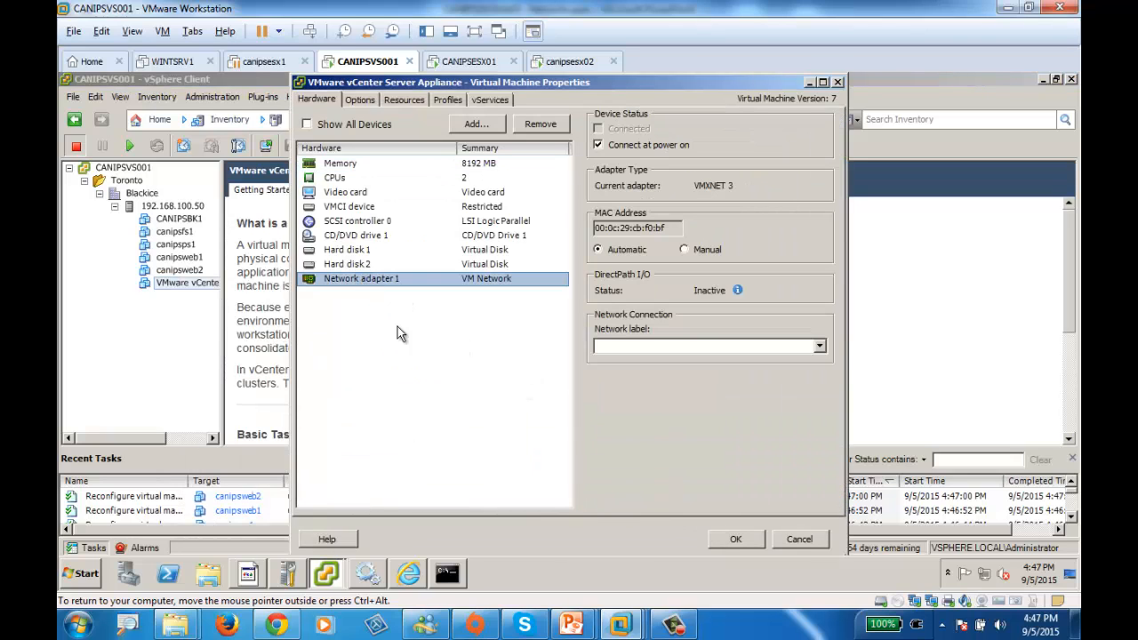
pyautogui.click(663, 347)
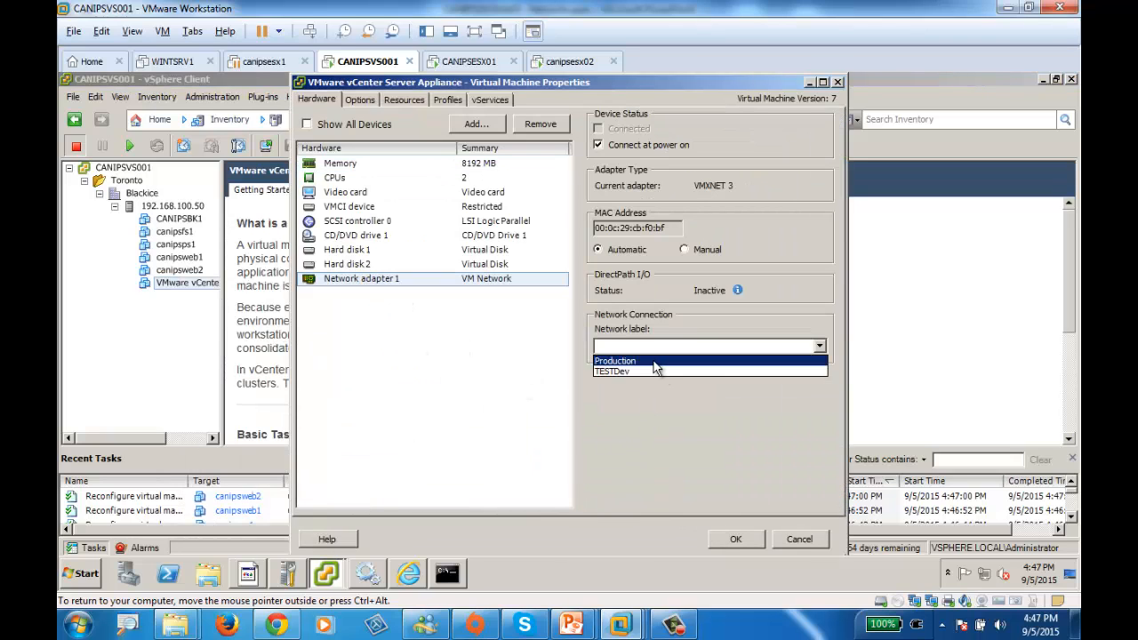
pyautogui.click(656, 362)
pyautogui.click(732, 539)
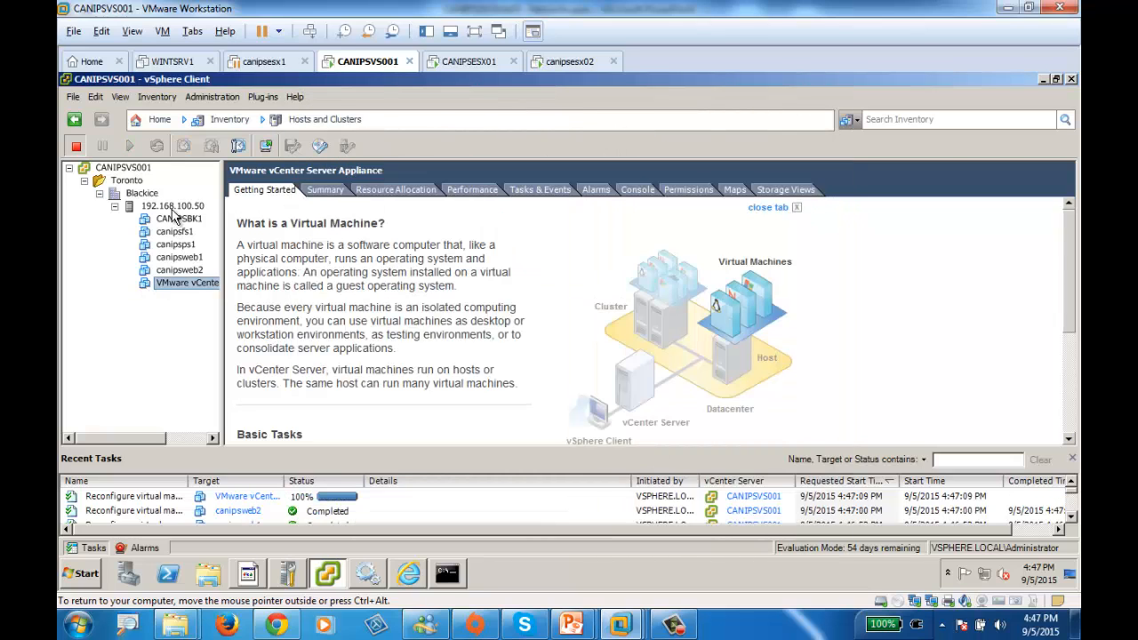
# Examine vSwitch0's full networking diagram on host 192.168.100.50 in full screen, and switch to the Virtual Network: Connections slide in PowerPoint
pyautogui.click(173, 207)
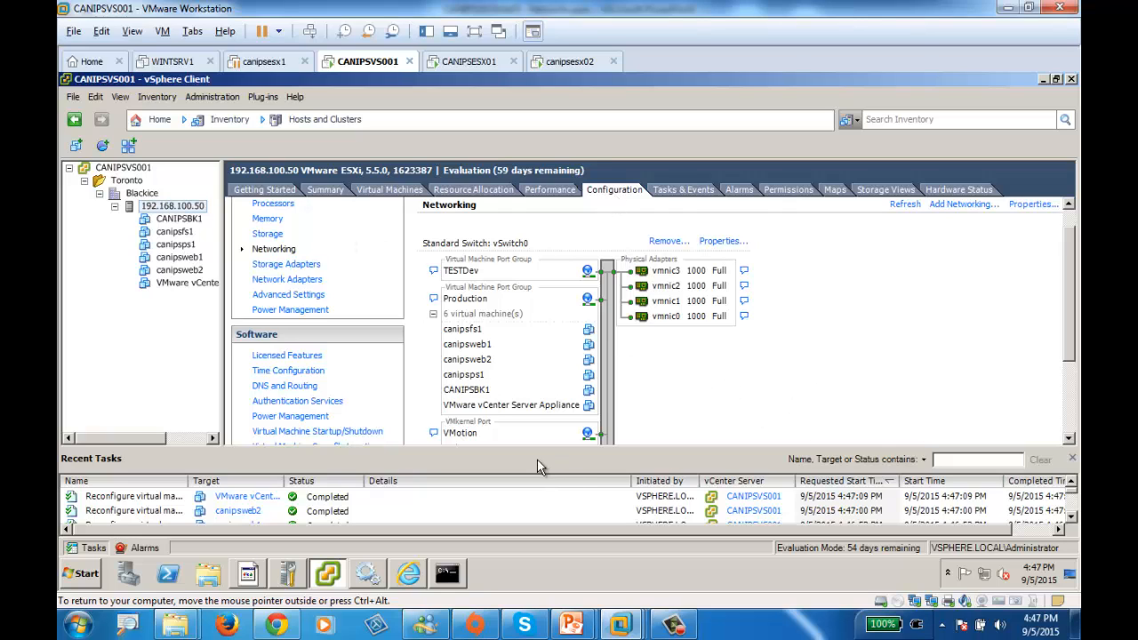
pyautogui.click(474, 32)
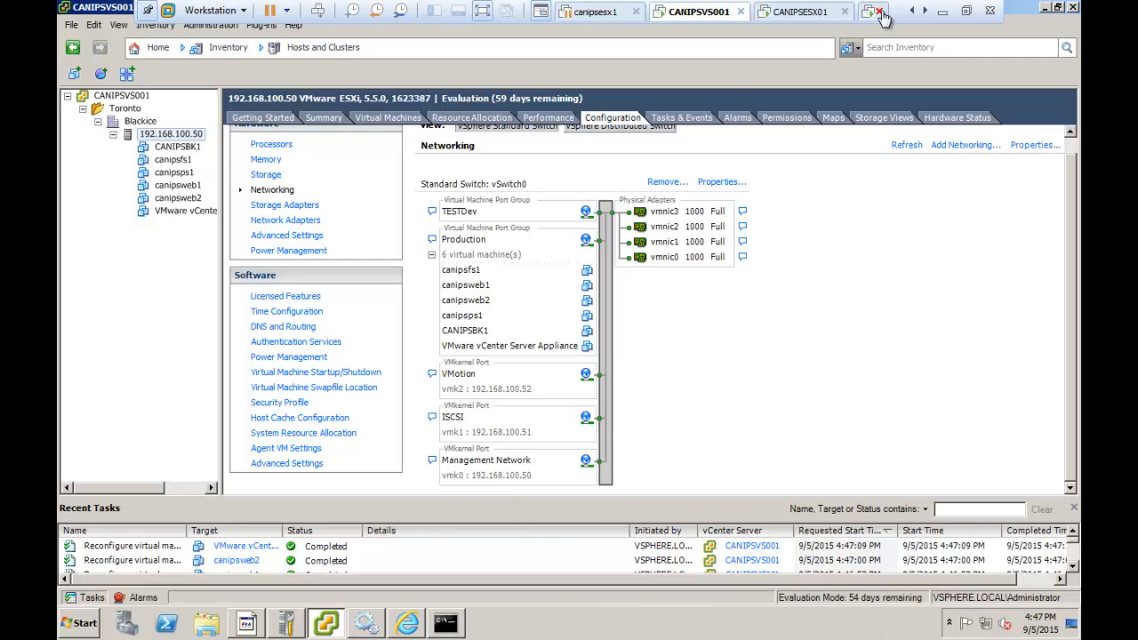
pyautogui.click(965, 12)
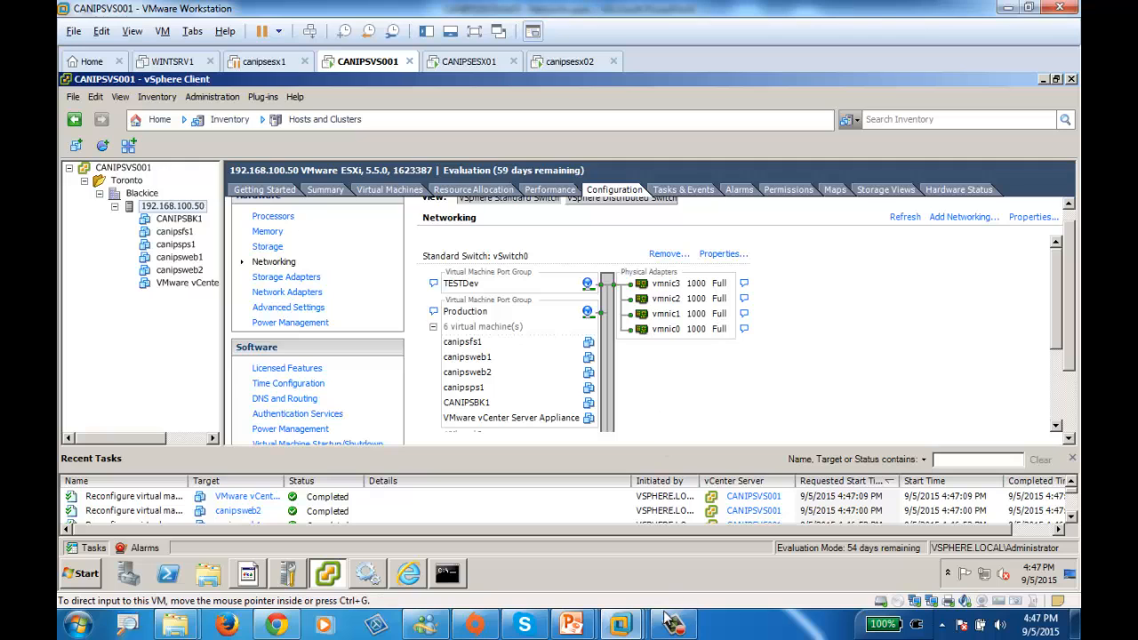
pyautogui.moveTo(571, 625)
pyautogui.click(528, 539)
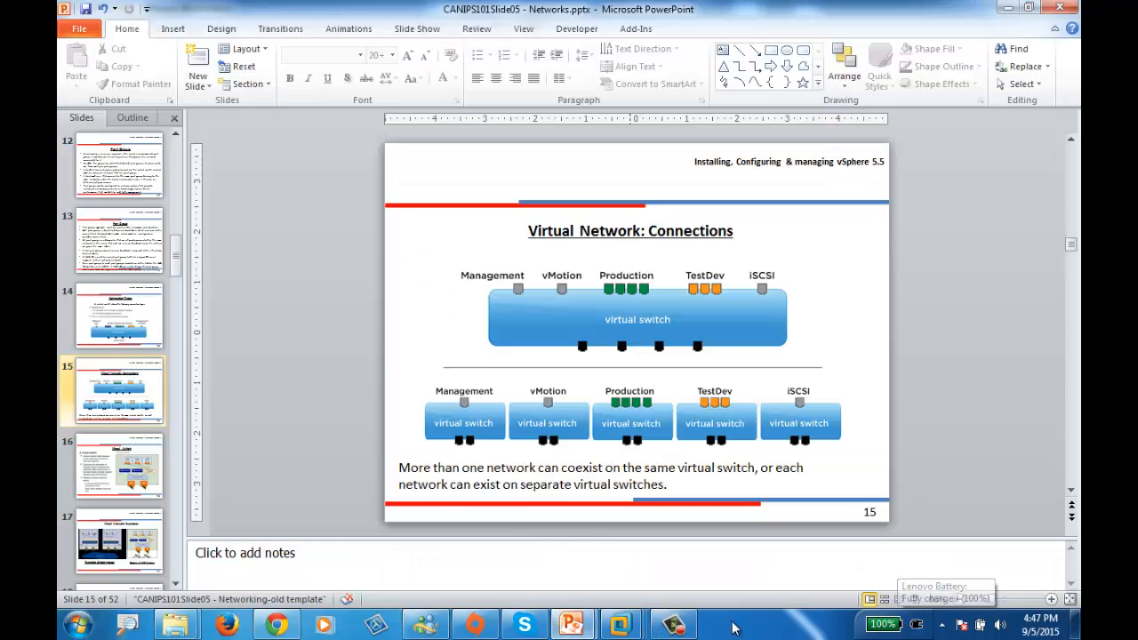
pyautogui.click(917, 623)
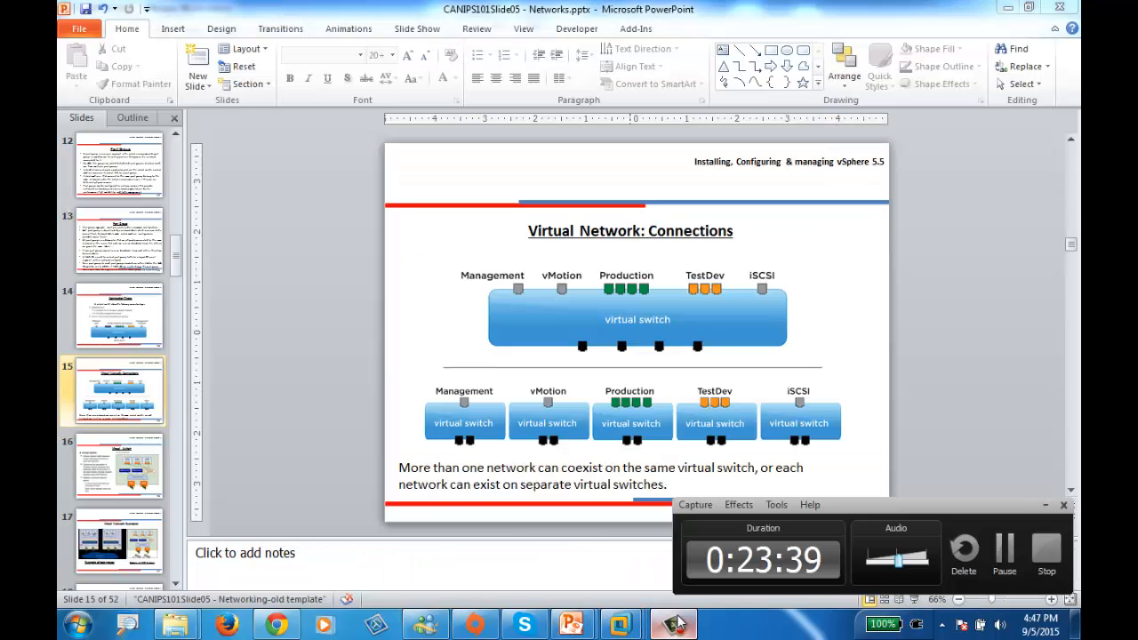